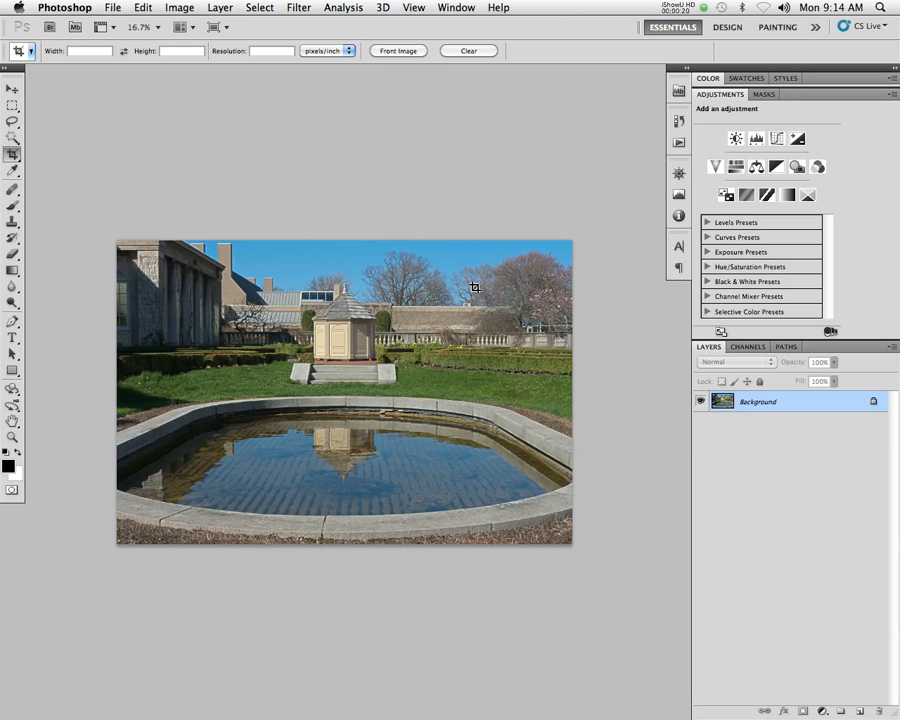
Choose the Quick Selection tool and set its brush size to 60.
key("super+plus")
key("space")
left_click_drag(363, 362, 446, 377)
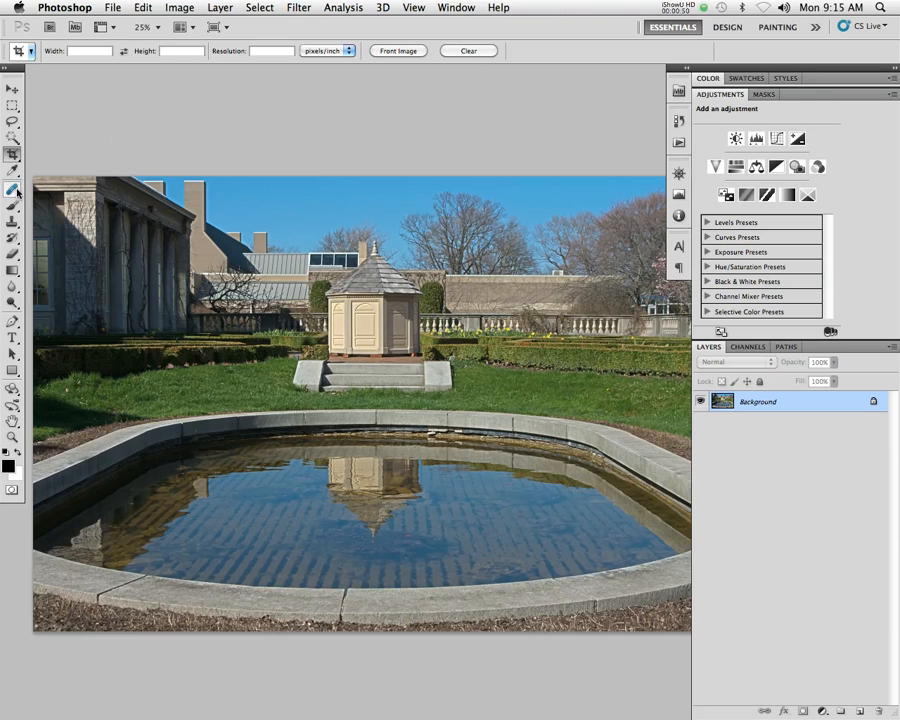
left_click_drag(12, 137, 76, 143)
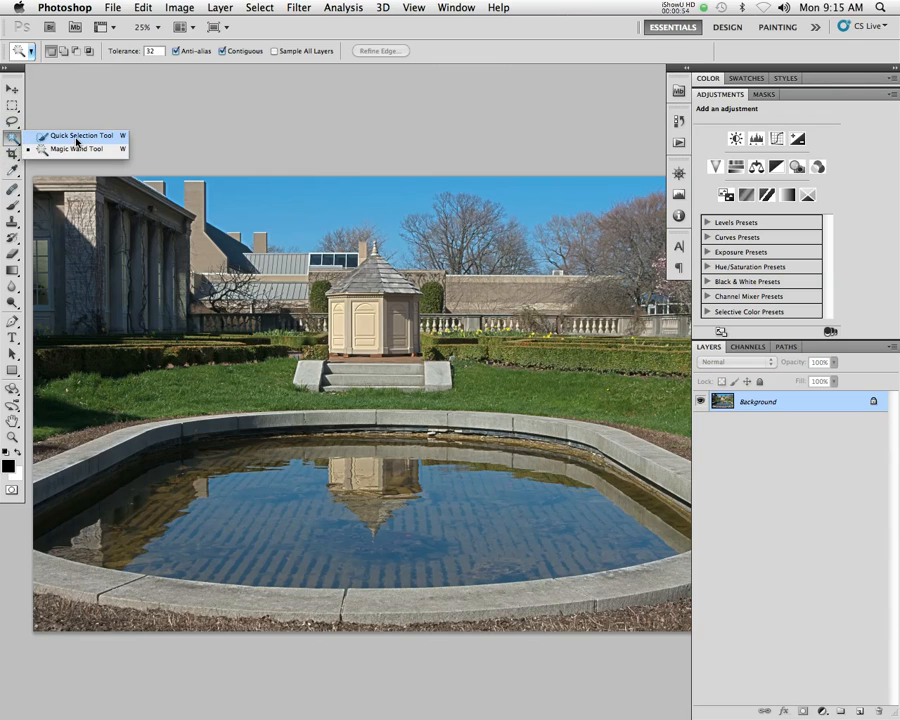
left_click(76, 138)
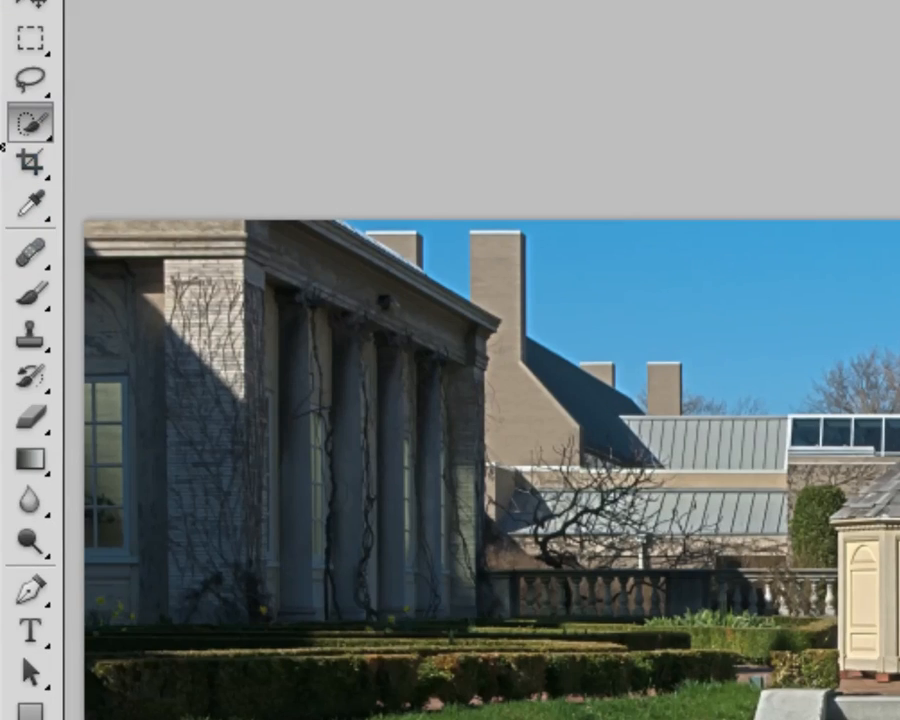
left_click(38, 124)
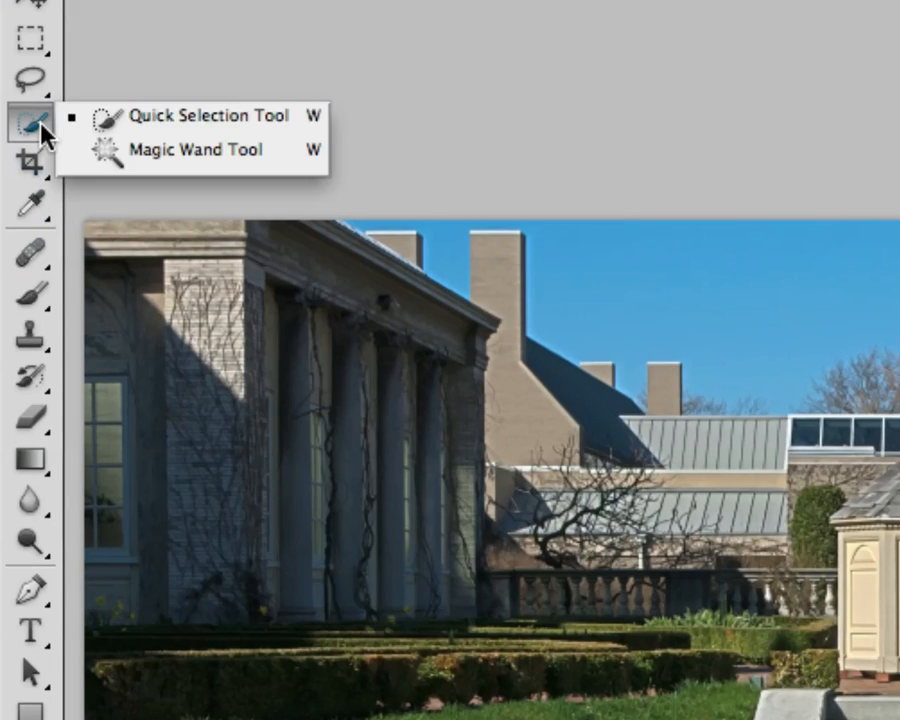
left_click(136, 122)
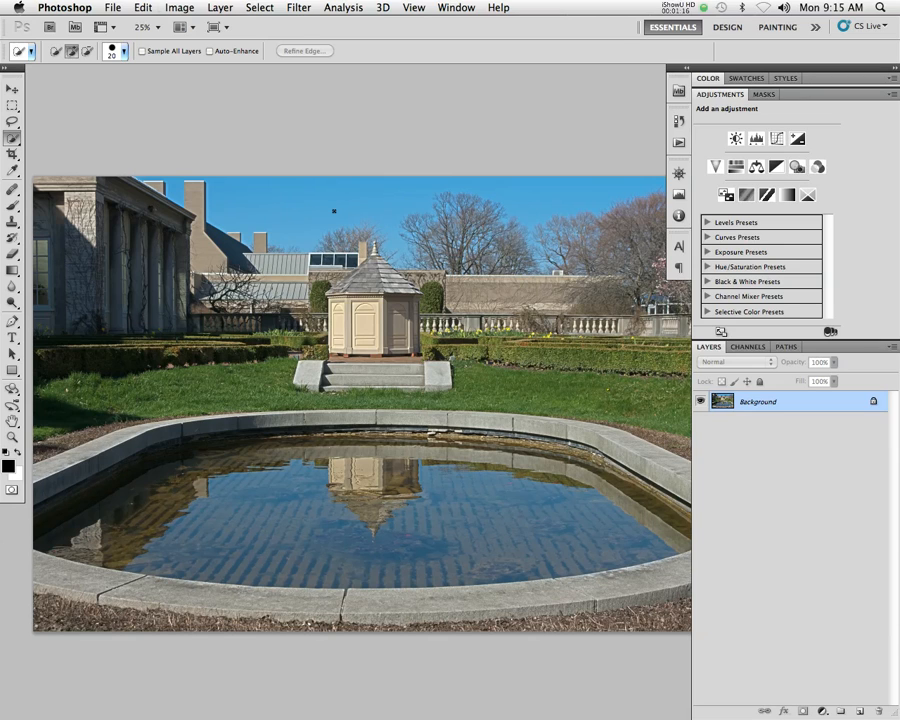
key("bracketright")
left_click(17, 141)
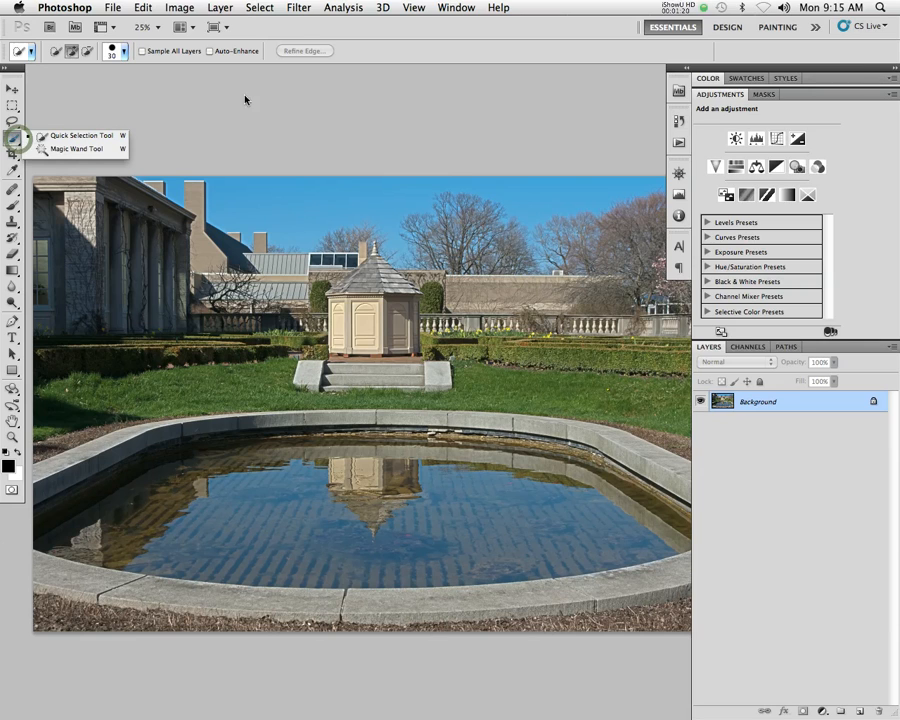
key("bracketright")
key("bracketright")
key("bracketright")
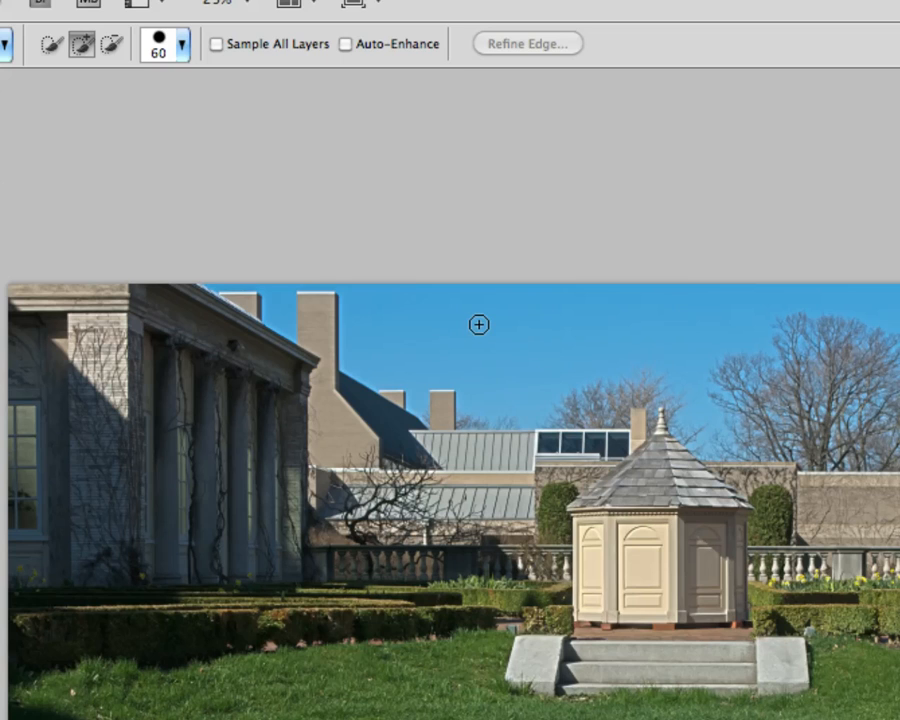
Try selecting the sky around the chimneys, subtract a patch in its middle, and clear the selection.
left_click_drag(456, 315, 534, 323)
key("alt")
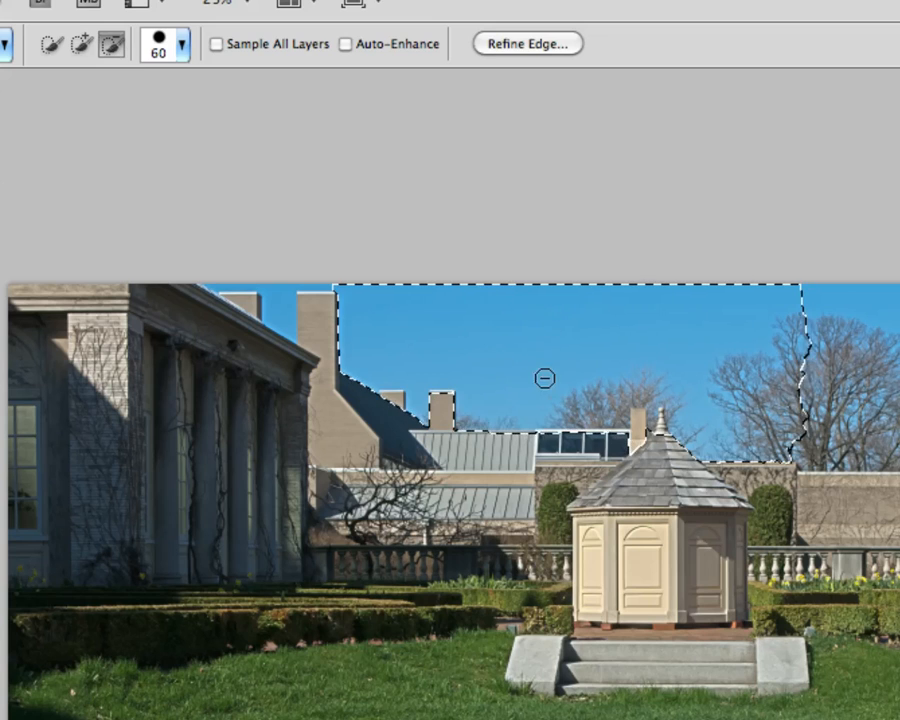
mouse_move(545, 378)
left_mouse_down()
mouse_move(481, 308)
mouse_move(474, 323)
mouse_move(482, 362)
mouse_move(462, 331)
mouse_move(534, 335)
left_mouse_up()
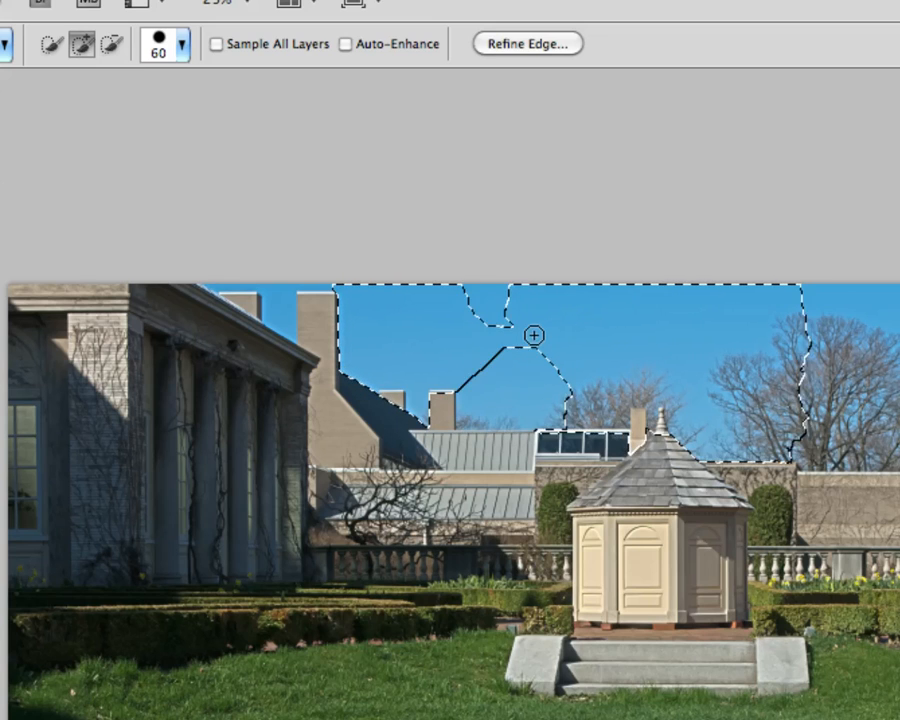
key("ctrl+d")
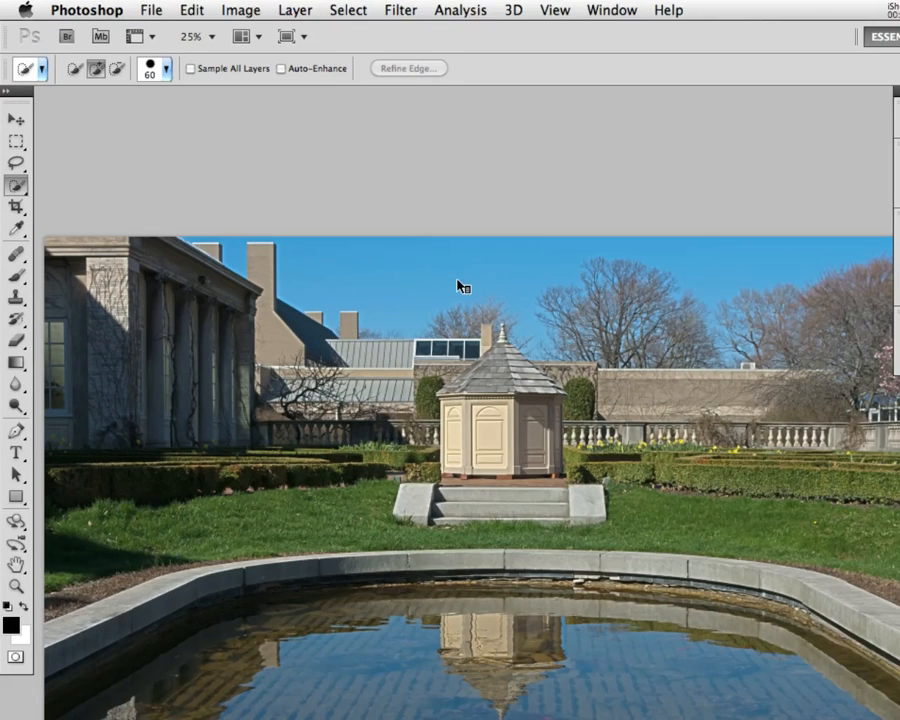
Try selecting the whole sky while excluding the trees along the horizon, and clear the selection.
left_click_drag(452, 279, 336, 284)
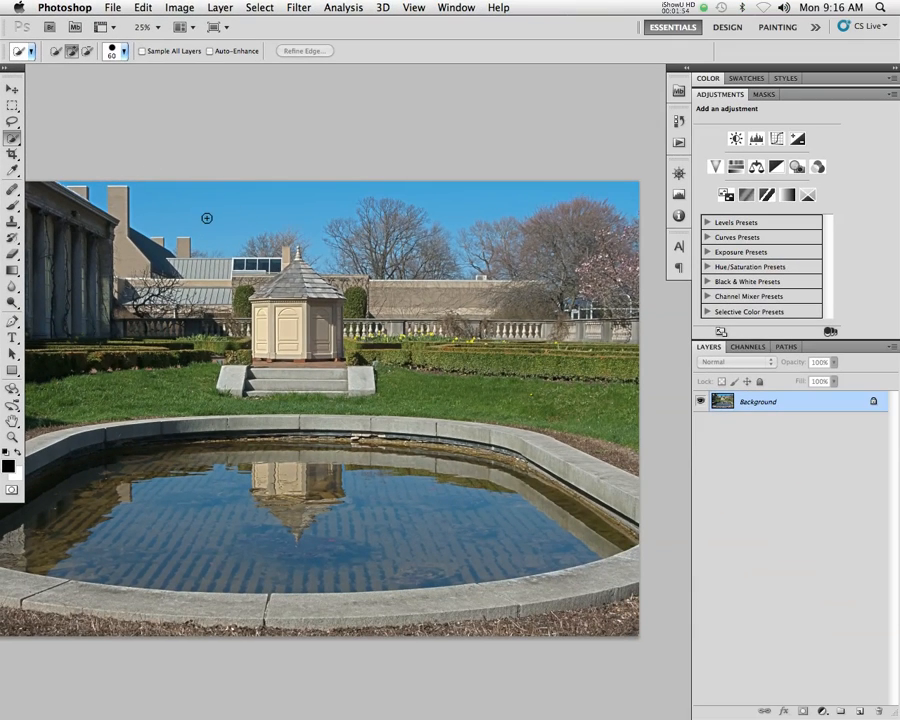
left_click_drag(276, 291, 337, 267)
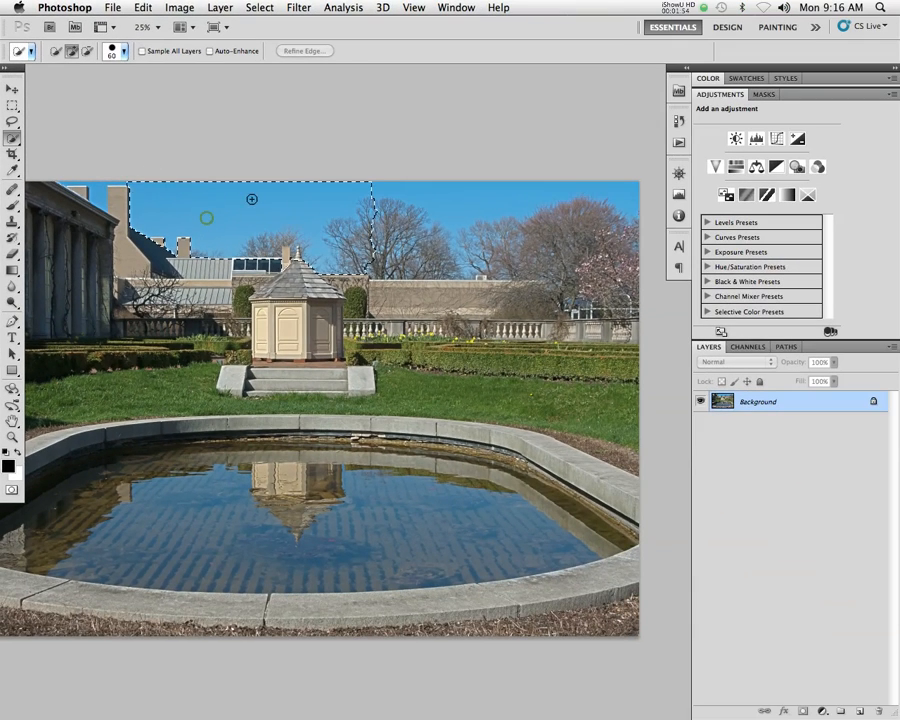
mouse_move(450, 203)
left_mouse_down()
mouse_move(593, 177)
mouse_move(598, 262)
mouse_move(563, 231)
mouse_move(492, 292)
mouse_move(470, 250)
mouse_move(400, 235)
mouse_move(350, 238)
left_mouse_up()
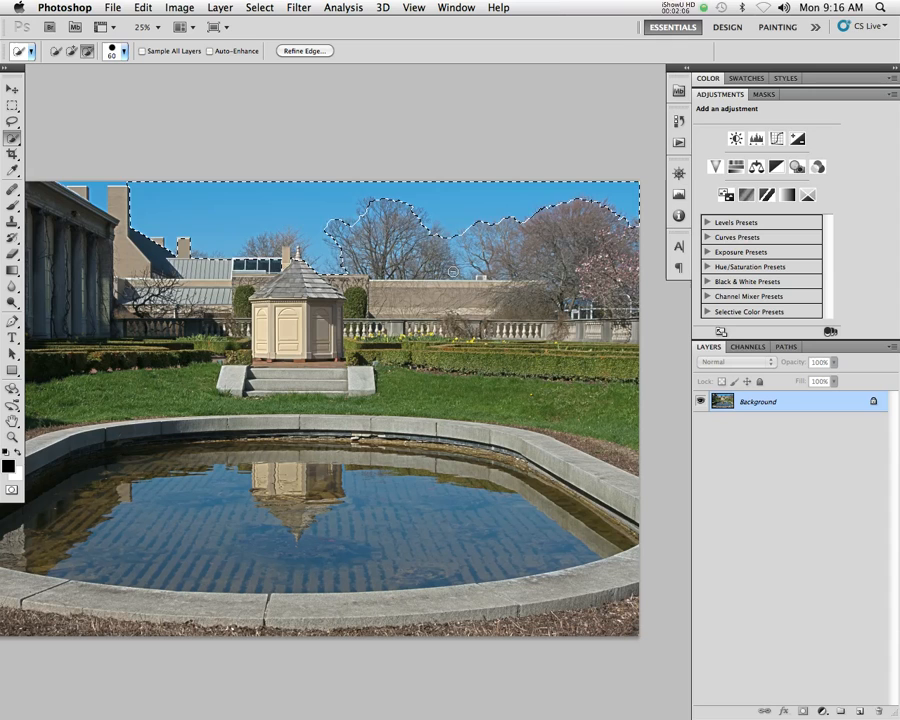
mouse_move(262, 248)
left_mouse_down()
mouse_move(284, 240)
mouse_move(293, 251)
left_mouse_up()
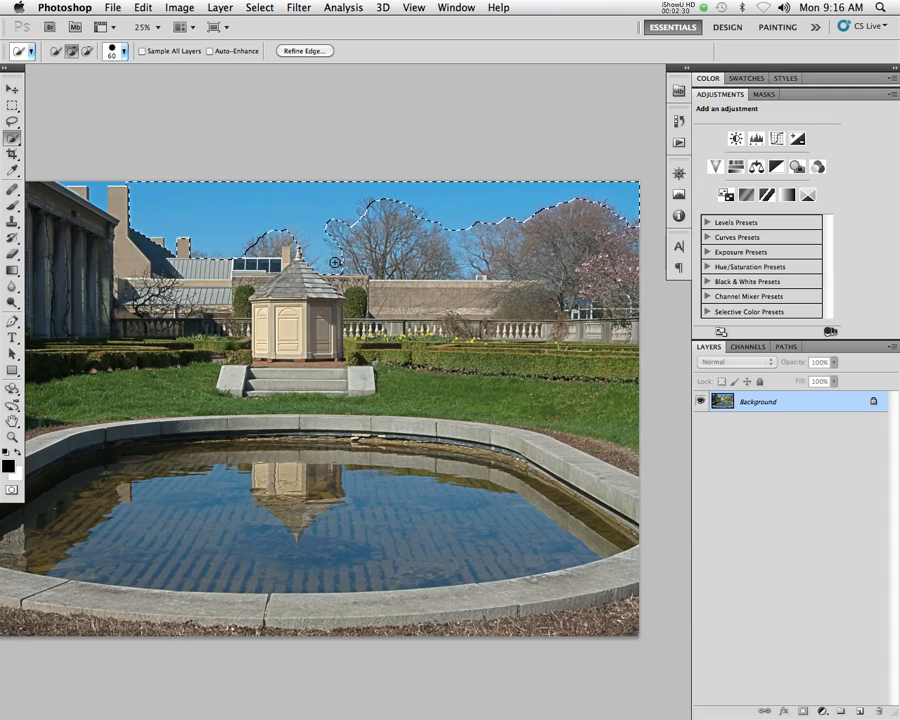
key("super+d")
Duplicate the Background layer within the same document, keeping the name Background copy.
right_click(815, 400)
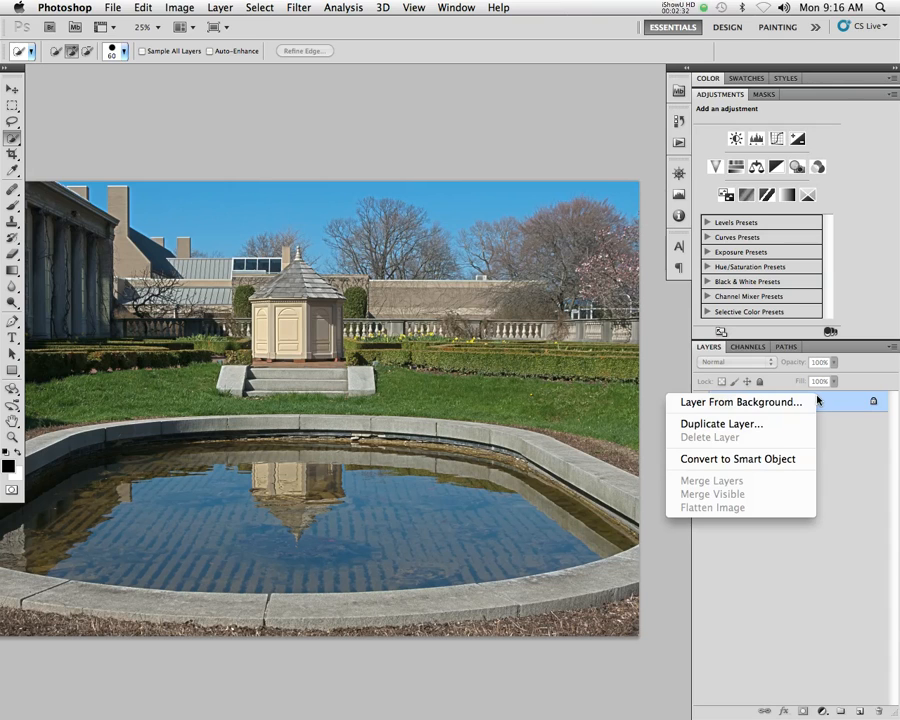
left_click(779, 424)
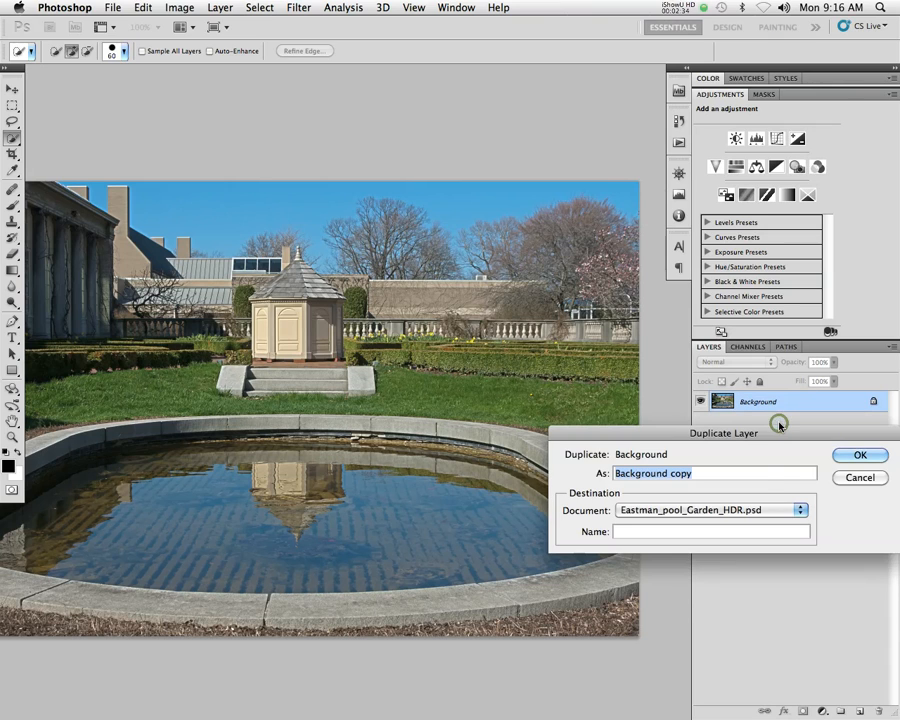
left_click(856, 456)
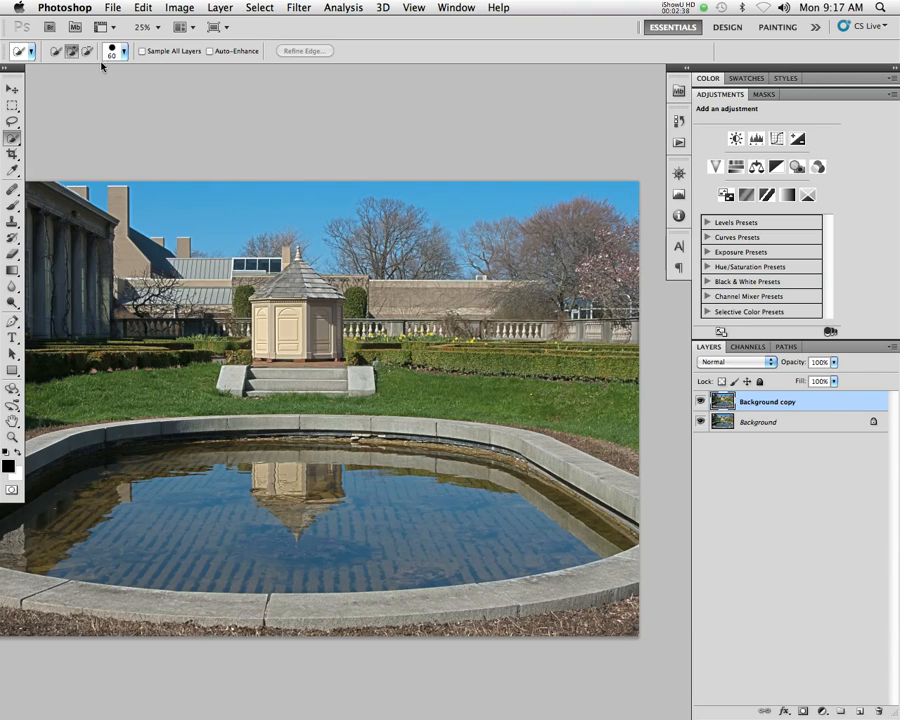
Start a Black & White adjustment on the Background copy layer with Reds, Yellows, Greens and Magentas at -200%.
left_click_drag(194, 161, 252, 236)
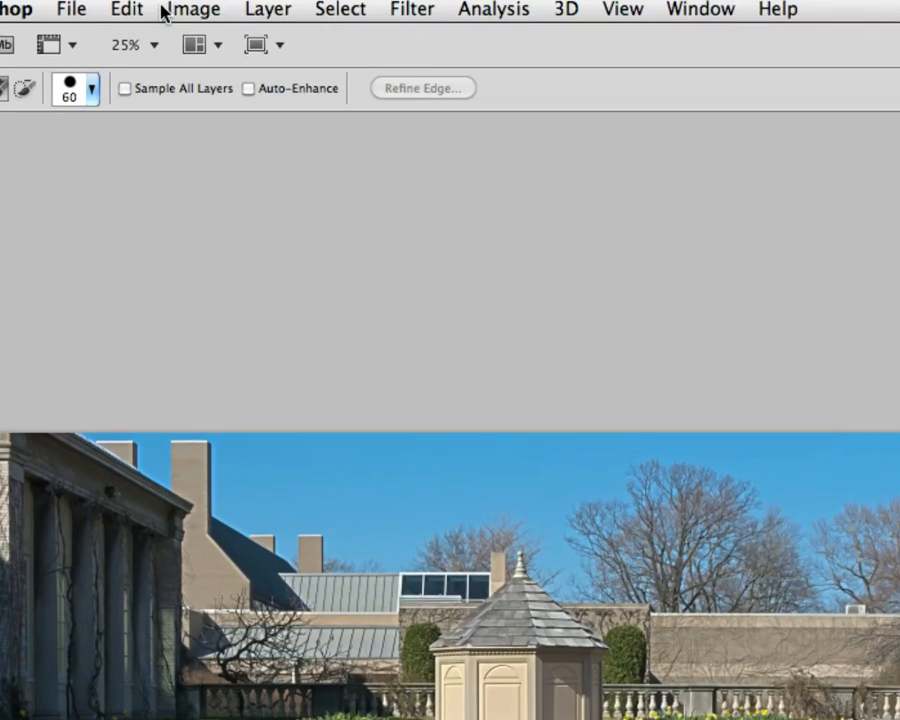
left_click(178, 8)
mouse_move(188, 52)
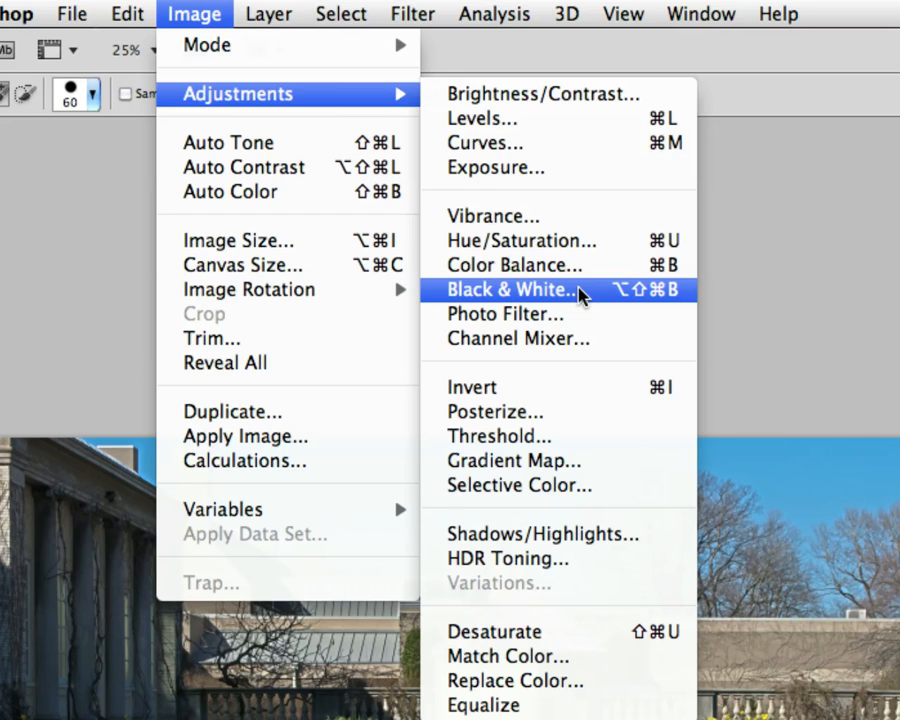
left_click(580, 292)
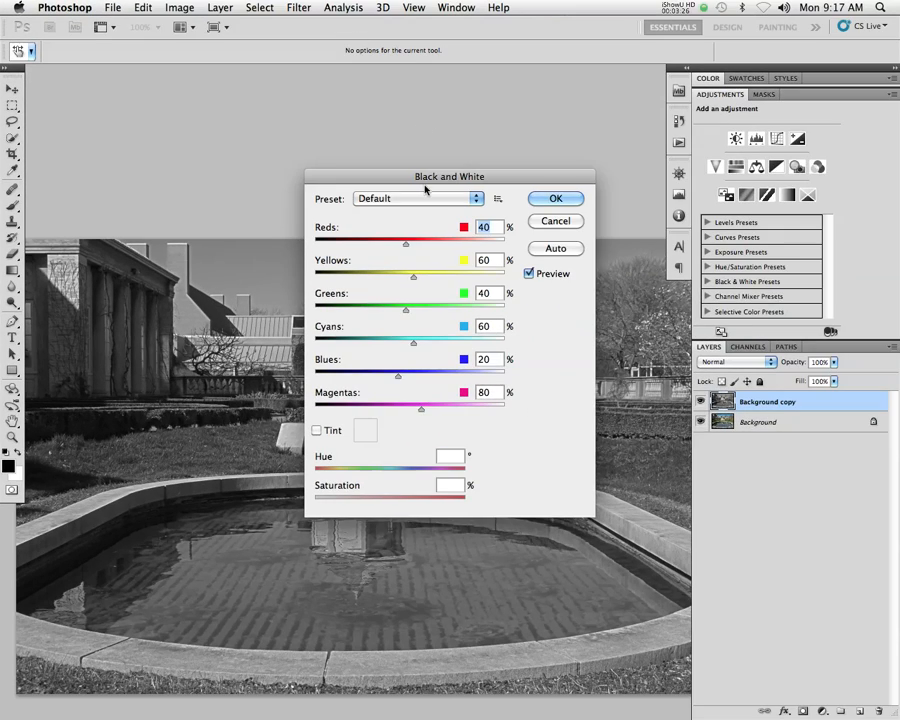
left_click_drag(425, 188, 731, 99)
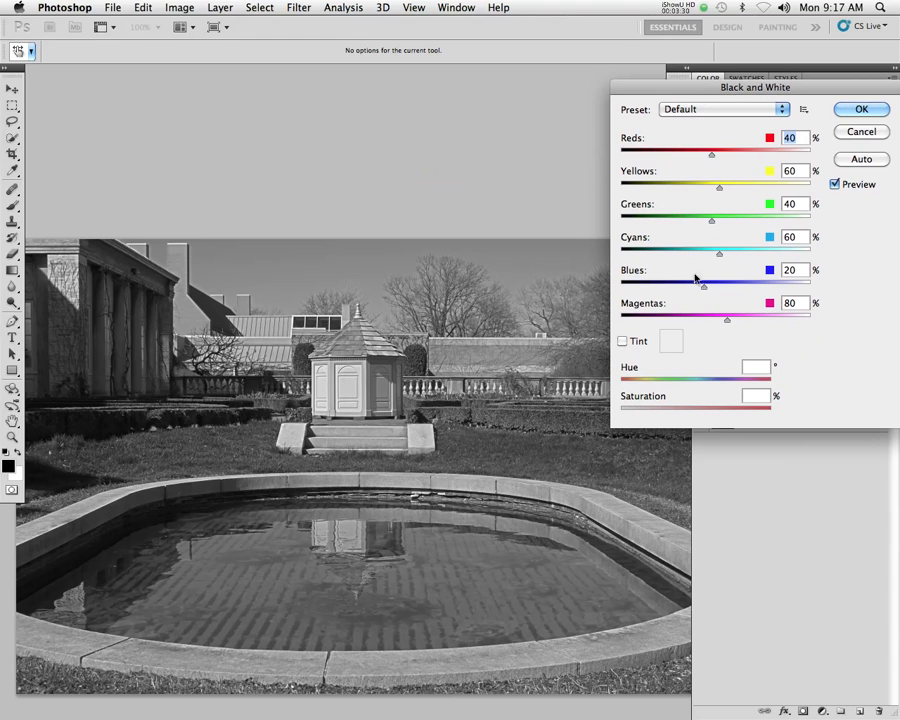
left_click_drag(719, 187, 563, 195)
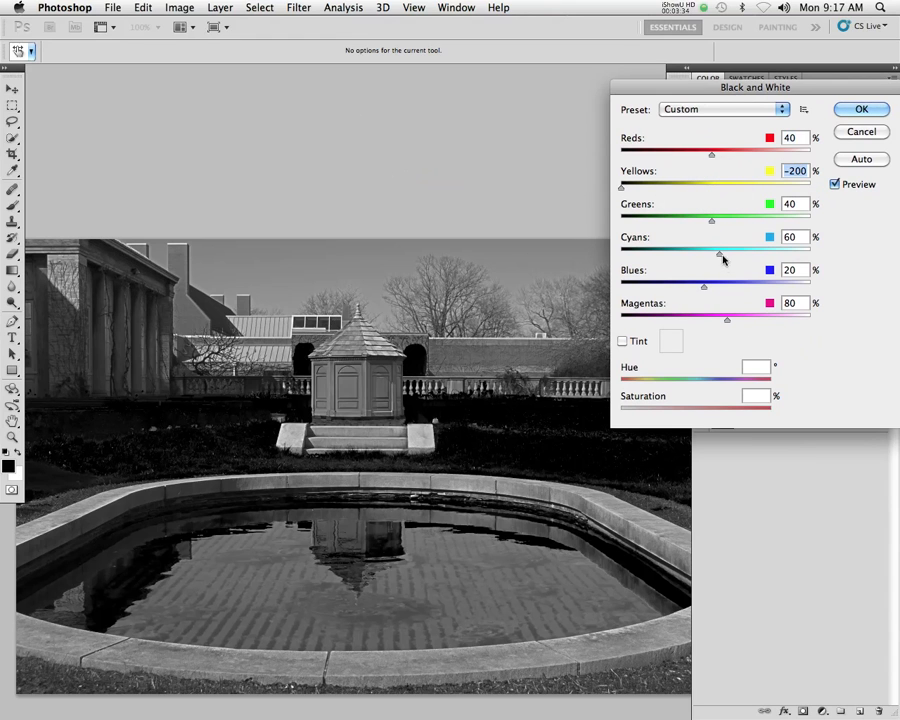
left_click_drag(711, 222, 562, 227)
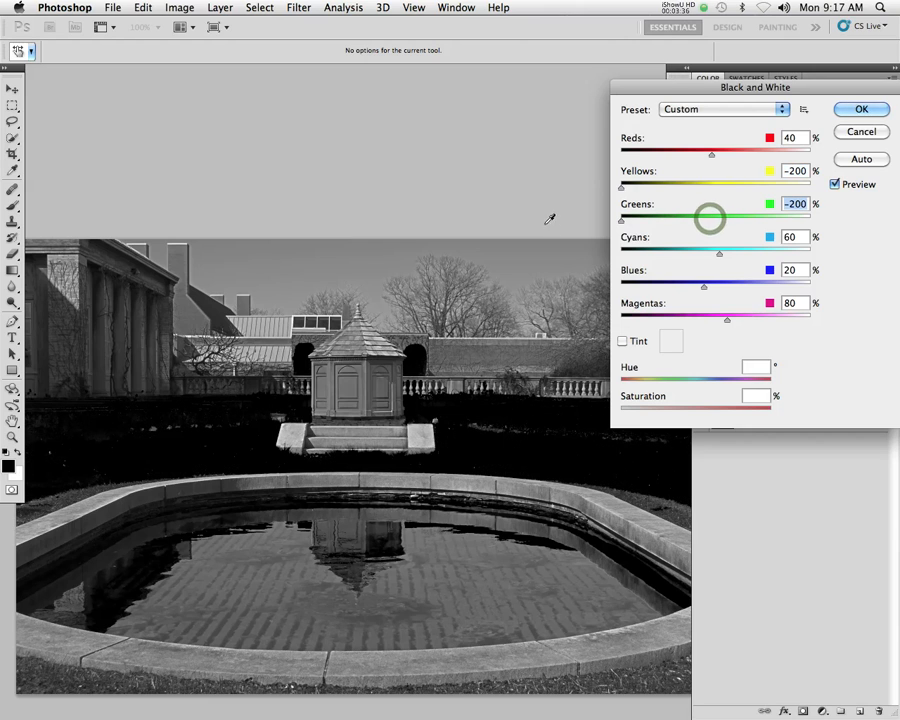
left_click_drag(709, 155, 586, 153)
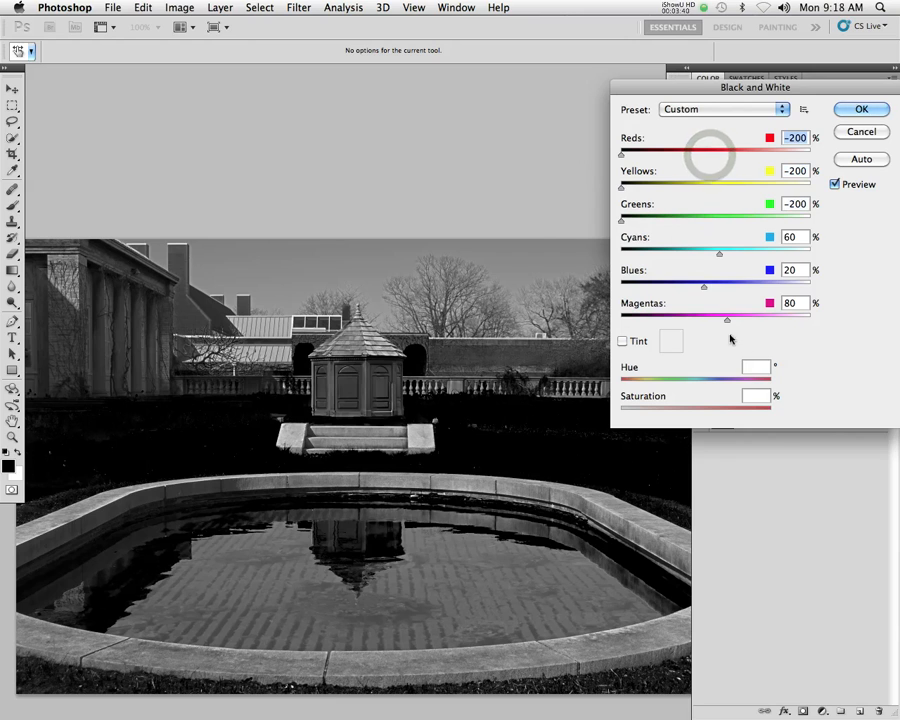
left_click_drag(726, 320, 533, 325)
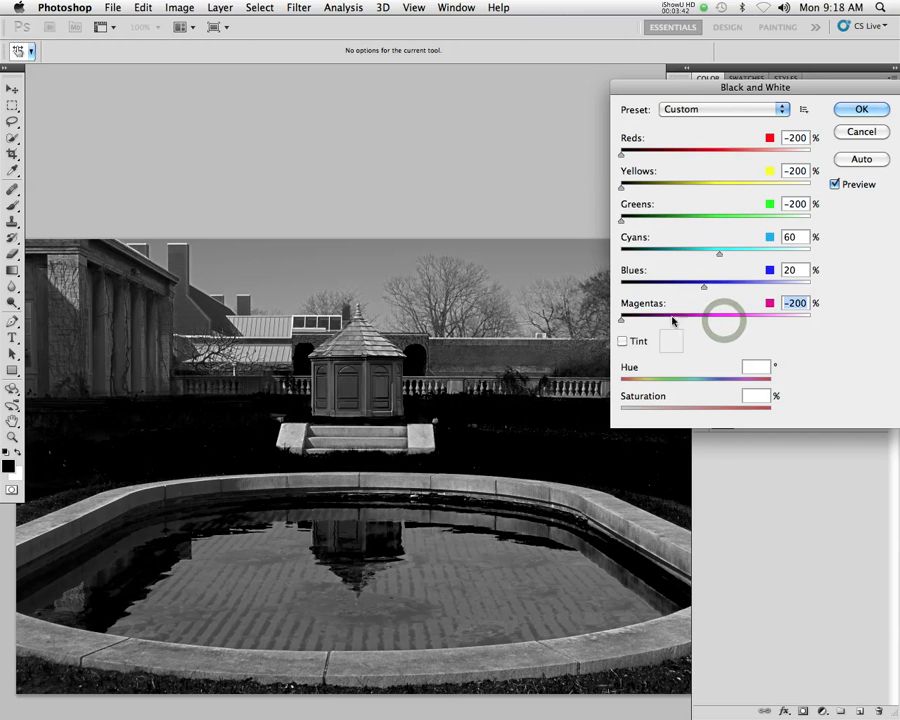
Set Blues to 222% and Cyans to 81% and apply the Black & White adjustment.
left_click_drag(706, 288, 781, 289)
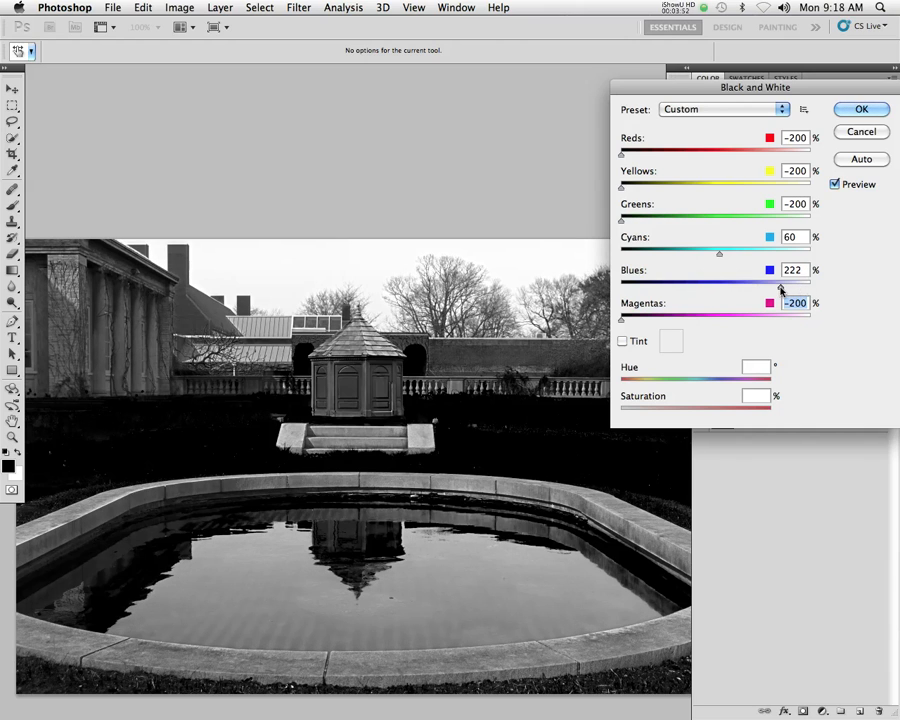
left_click_drag(719, 253, 727, 256)
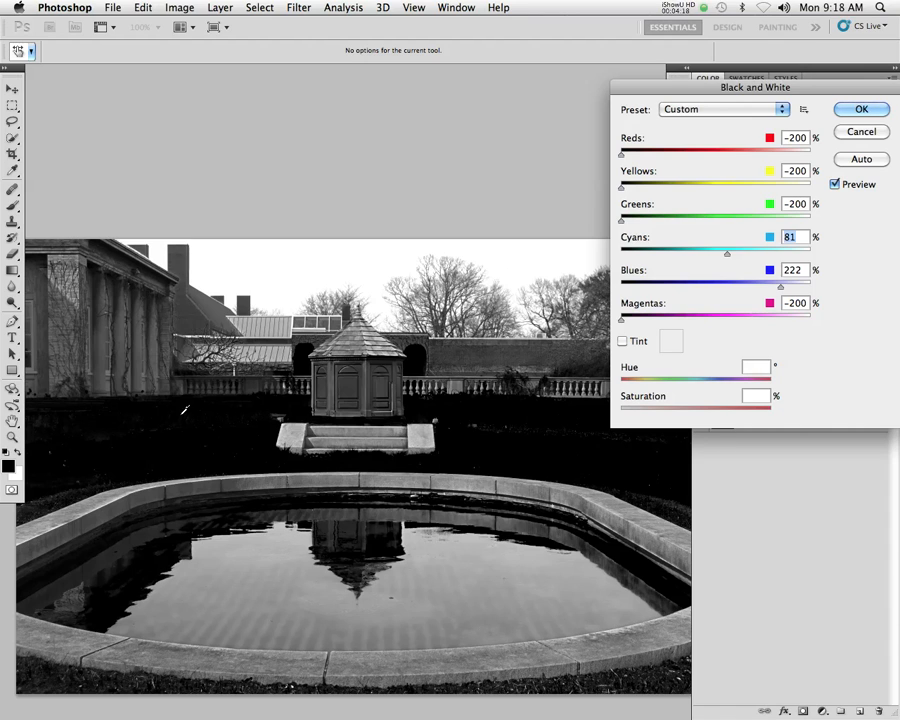
left_click(861, 109)
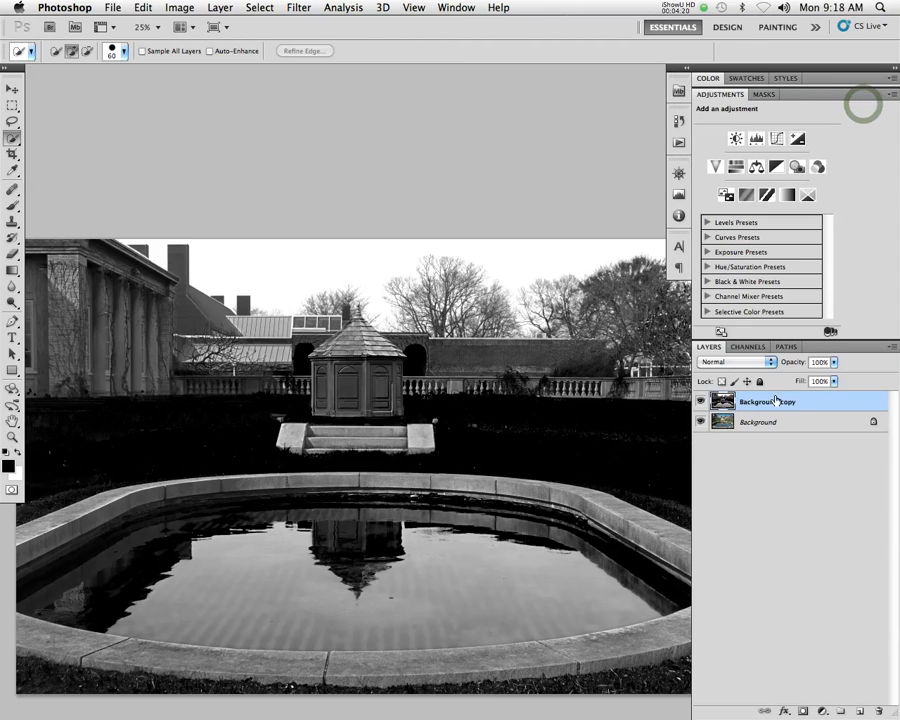
Rename the Background copy layer as mask master.
double_click(766, 402)
type("mask master")
key("Return")
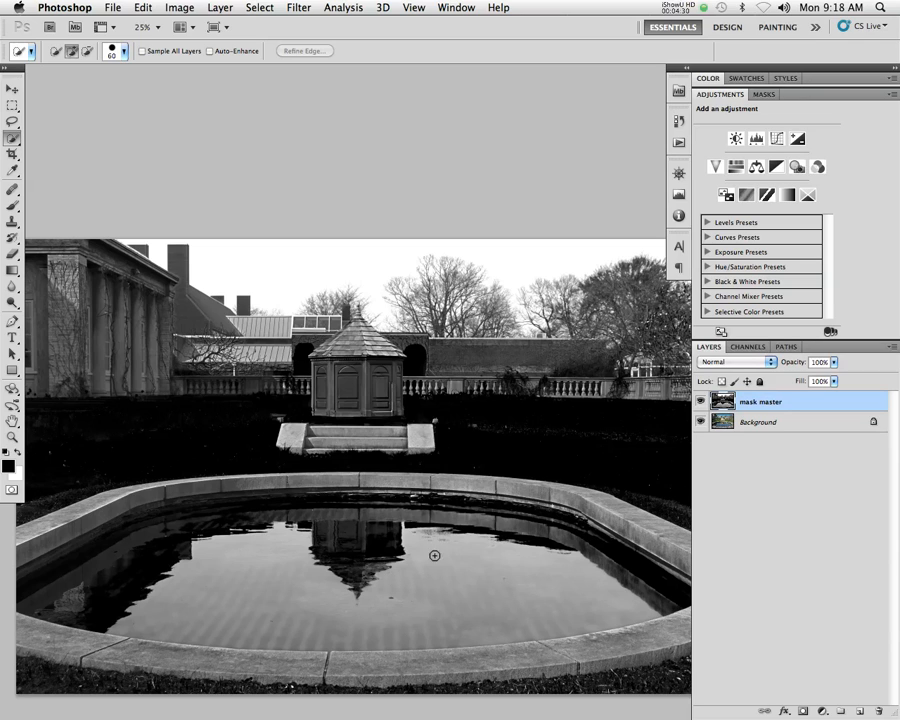
Hide the mask master layer and add a Color Balance adjustment layer directly above the Background layer.
left_click(772, 421)
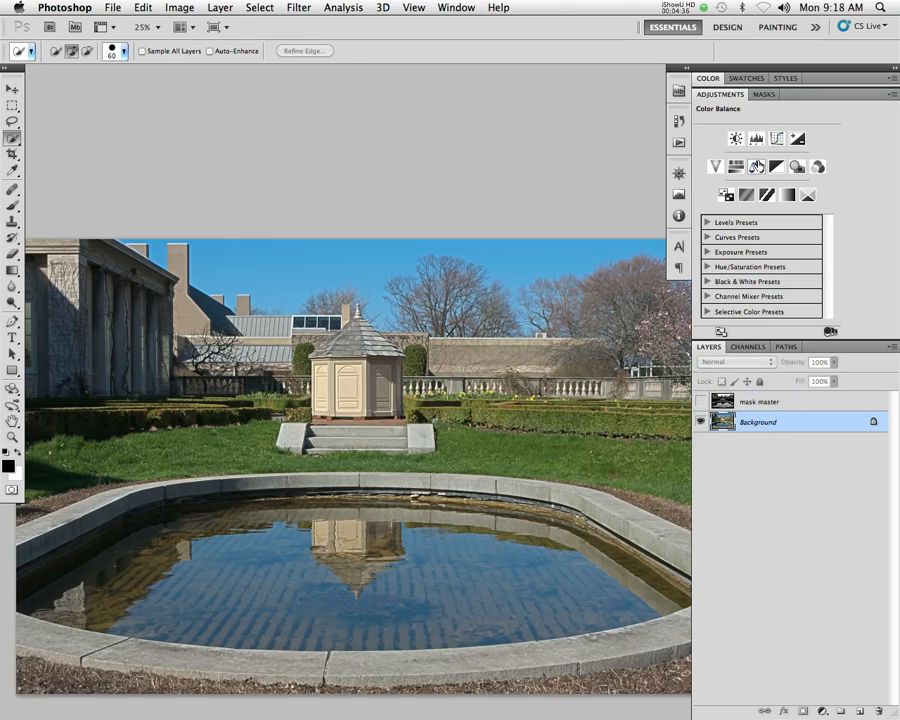
left_click(757, 166)
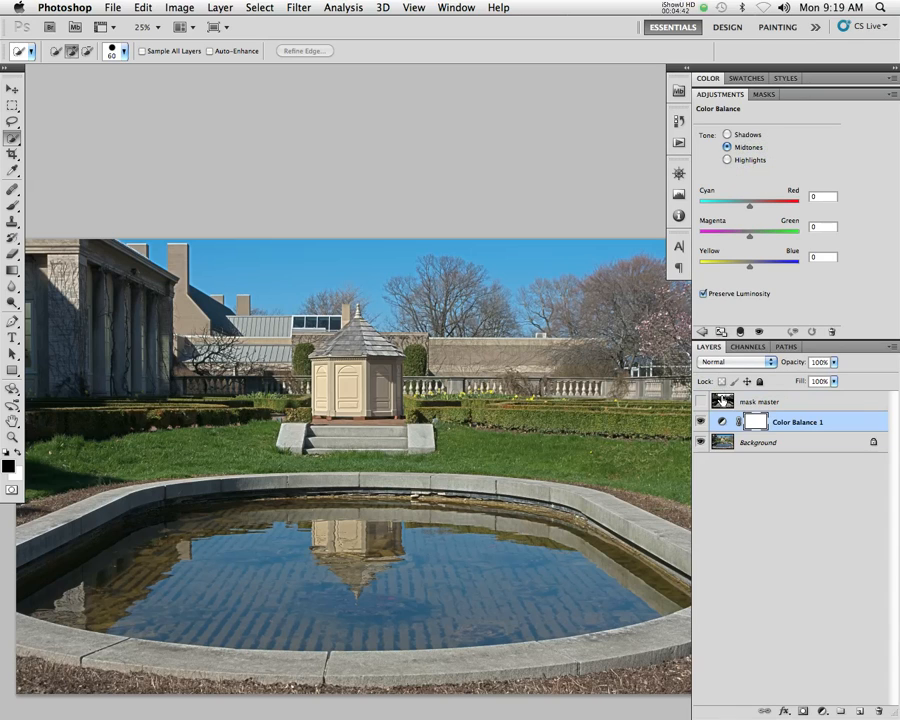
Show the mask master layer, select its entire canvas and copy the black-and-white image.
left_click(700, 401)
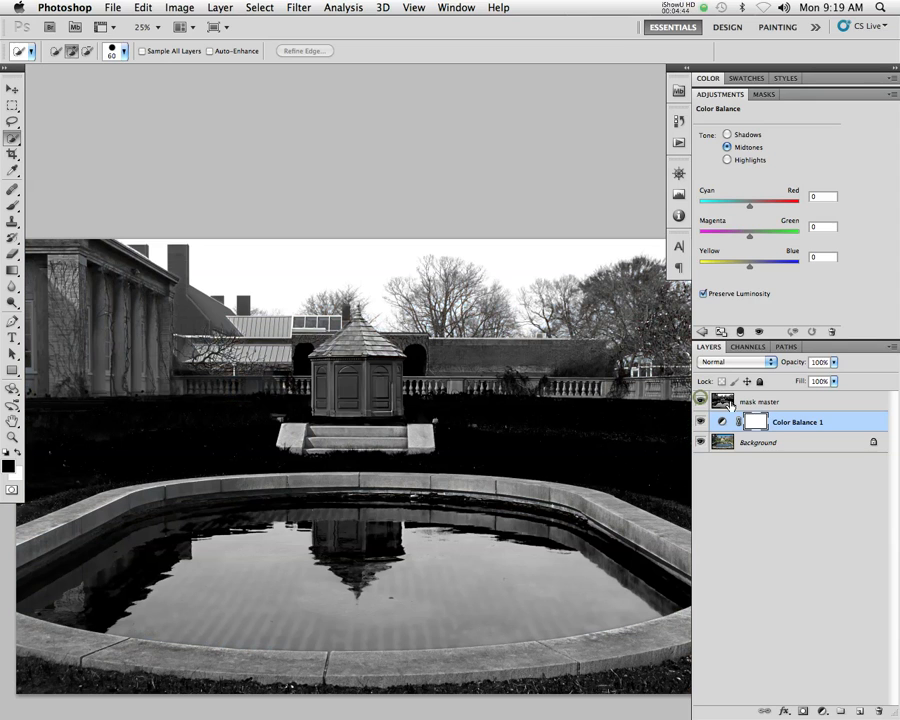
left_click(724, 401)
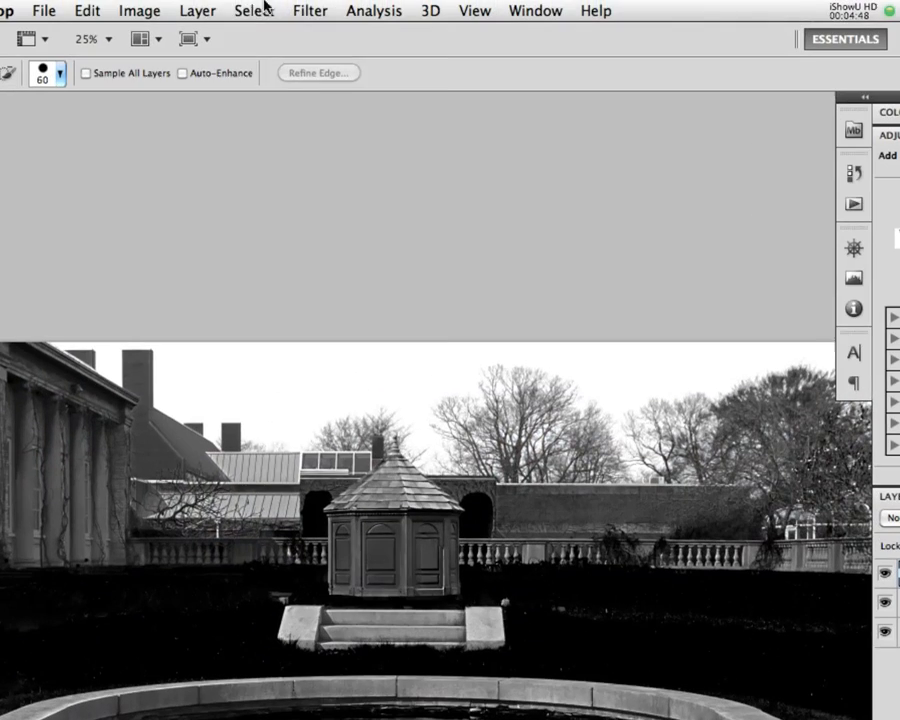
left_click(259, 7)
left_click(255, 36)
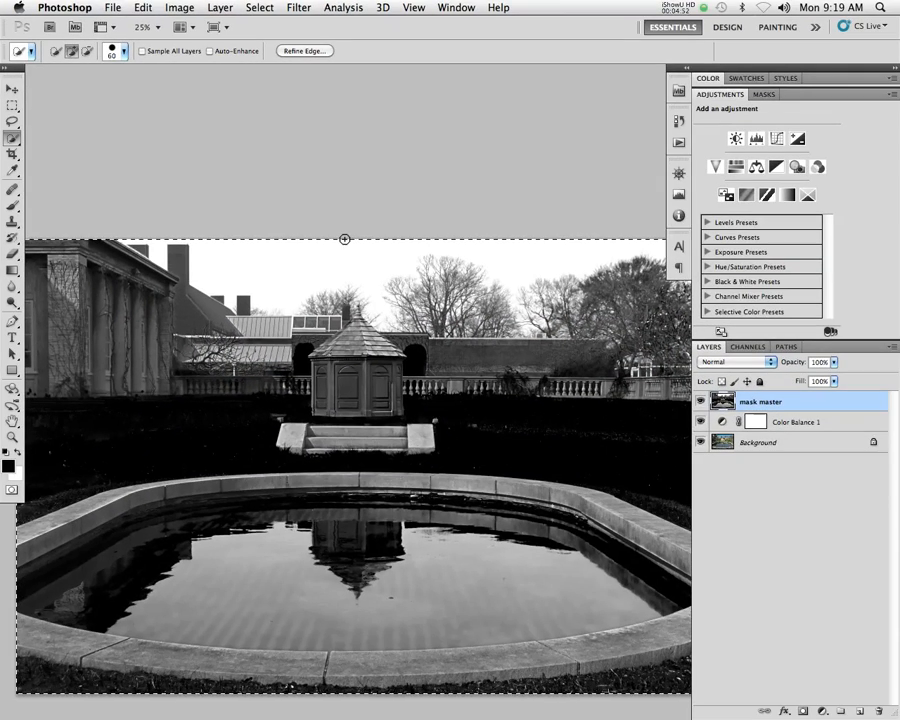
left_click(145, 7)
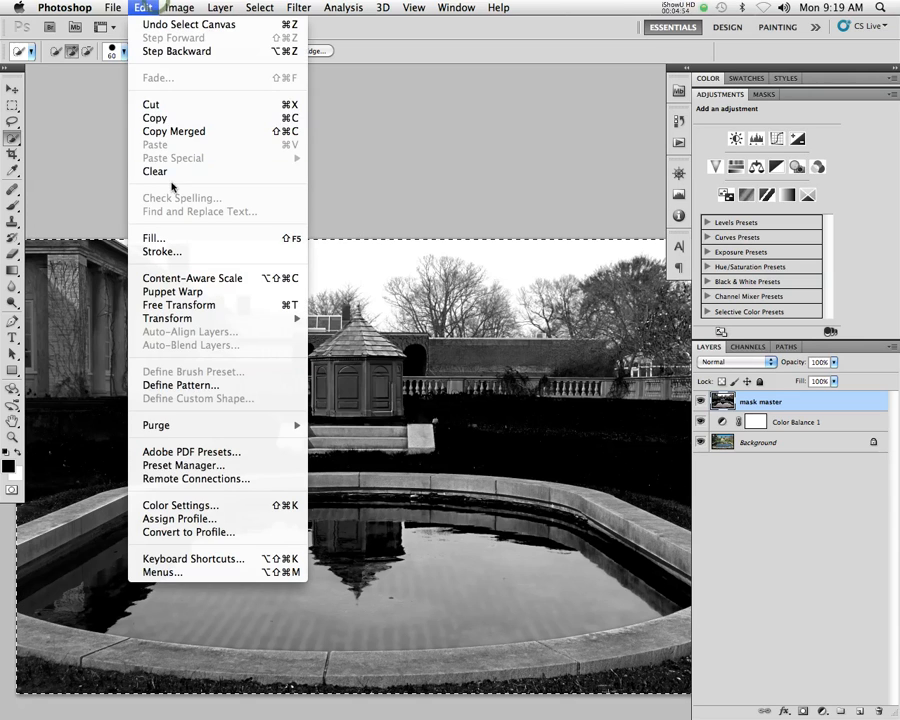
left_click(152, 119)
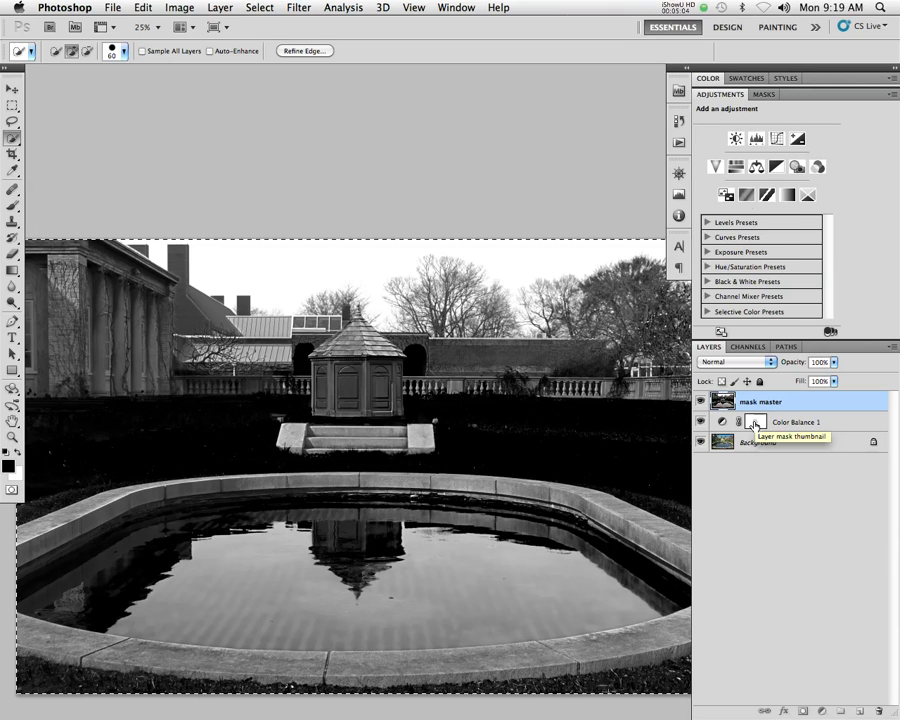
View the Color Balance 1 layer mask on its own and return to the normal image view.
left_click(754, 424, "alt")
left_click_drag(580, 414, 496, 363)
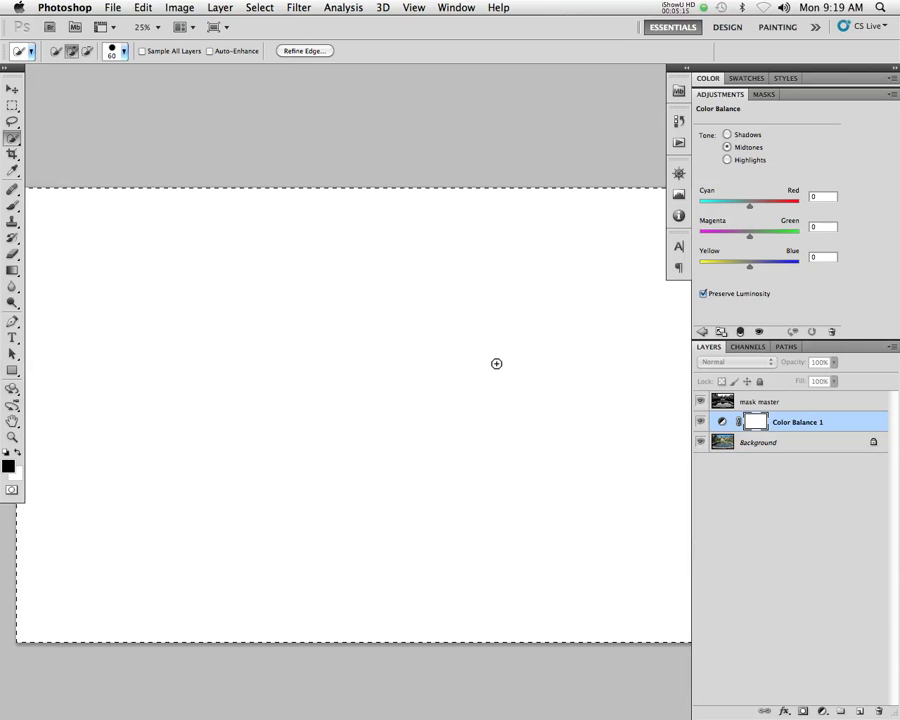
left_click(755, 422, "alt")
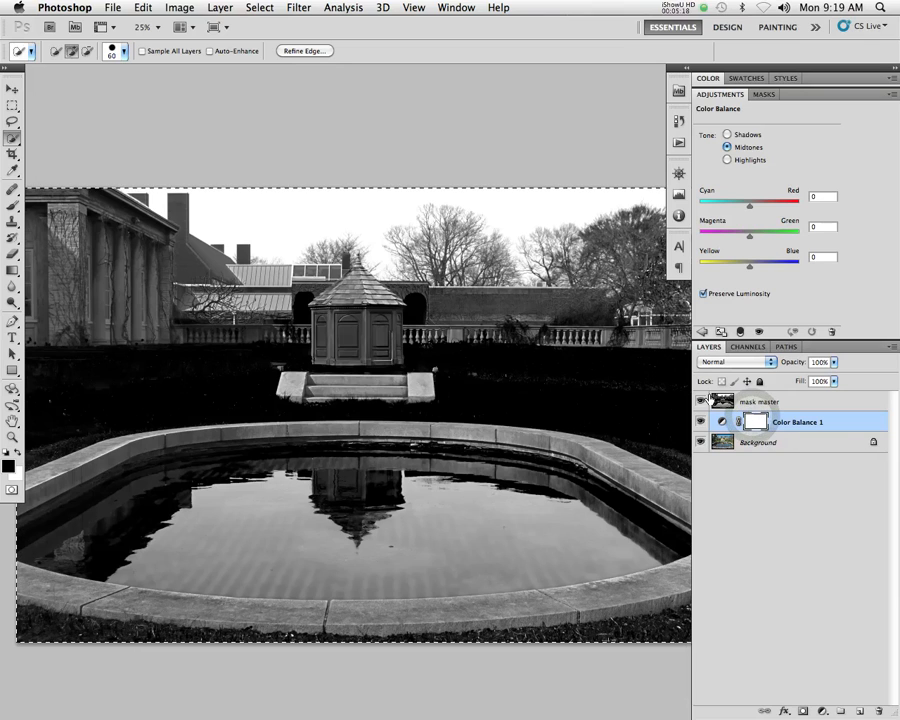
Hide the mask master layer and set the Color Balance 1 midtones Cyan–Red value to +100.
left_click(707, 403)
left_click(858, 425)
left_click_drag(750, 206, 858, 208)
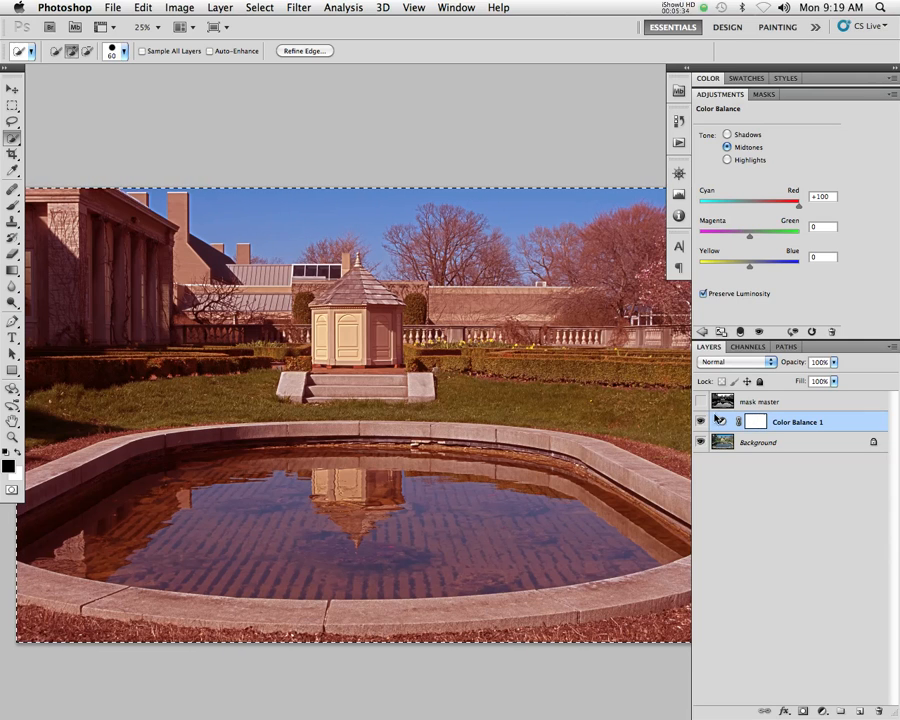
Paste the copied image in place into the Color Balance 1 layer mask and deselect.
left_click(755, 427, "alt")
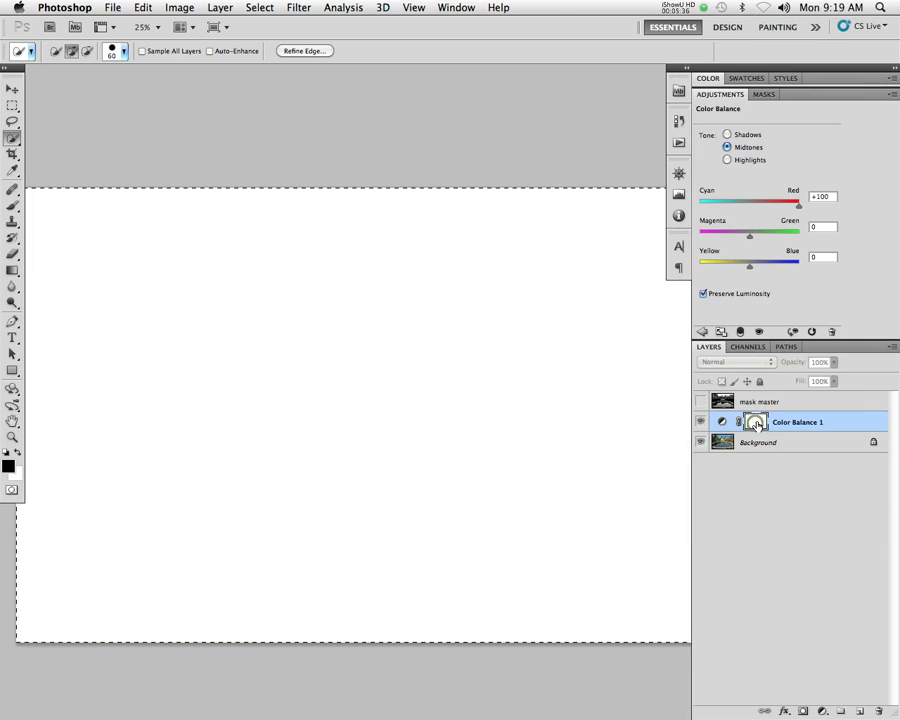
left_click(140, 6)
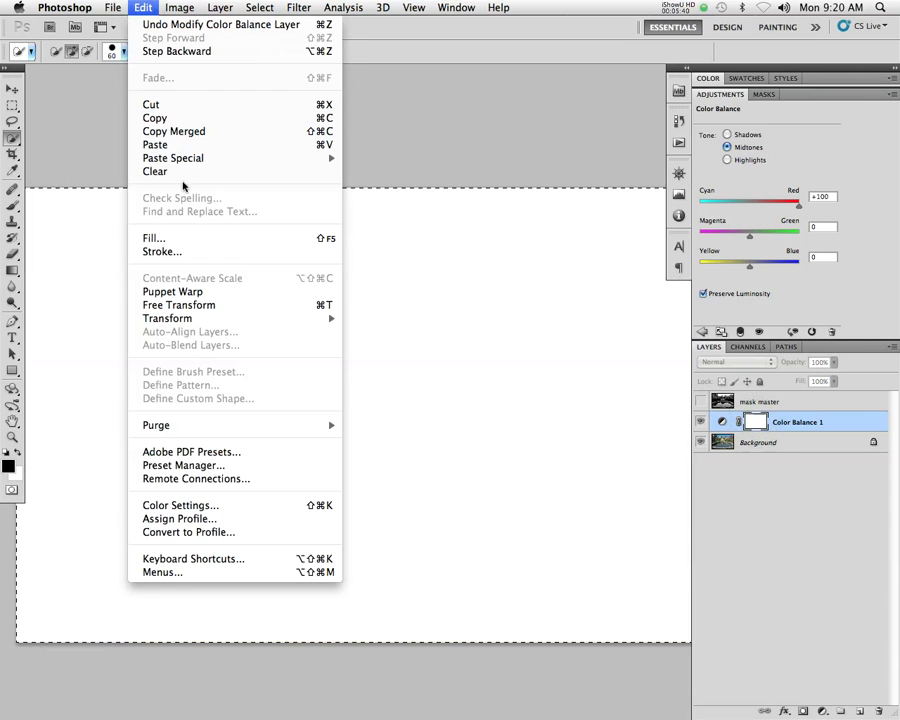
mouse_move(190, 162)
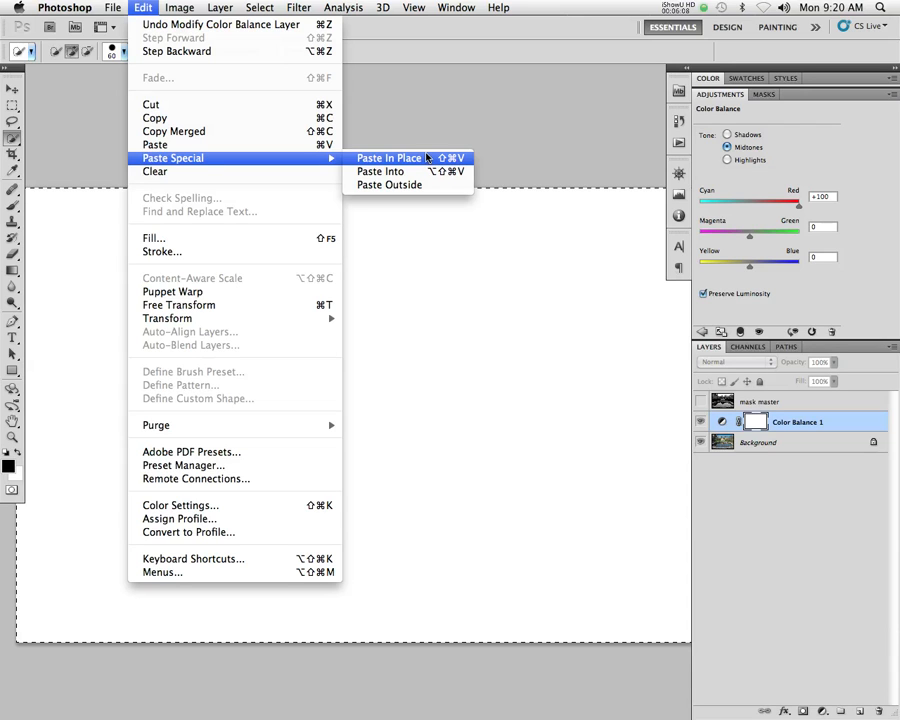
left_click(427, 157)
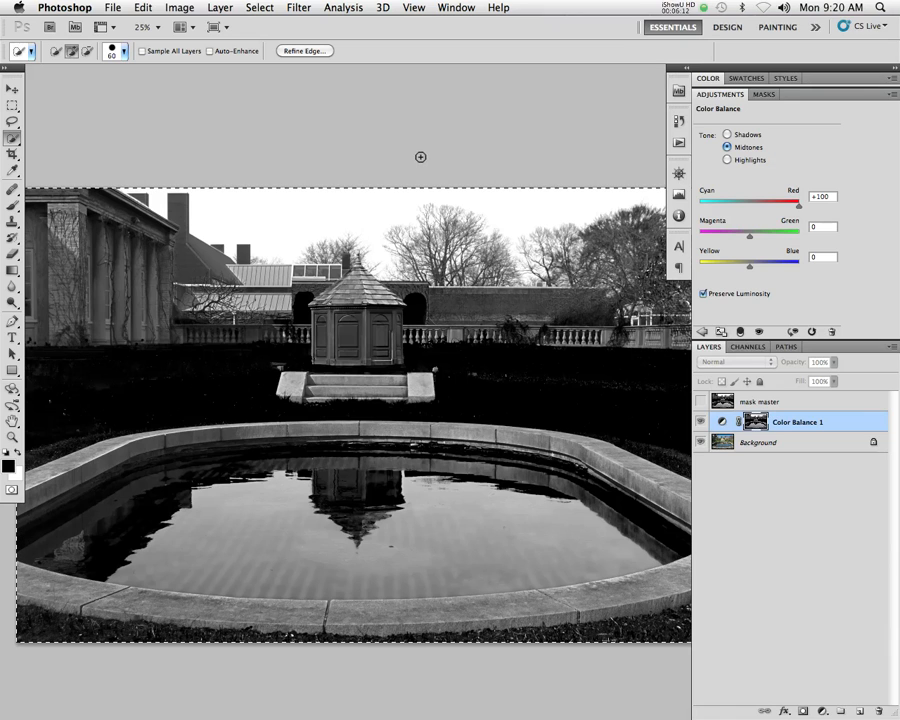
left_click(259, 8)
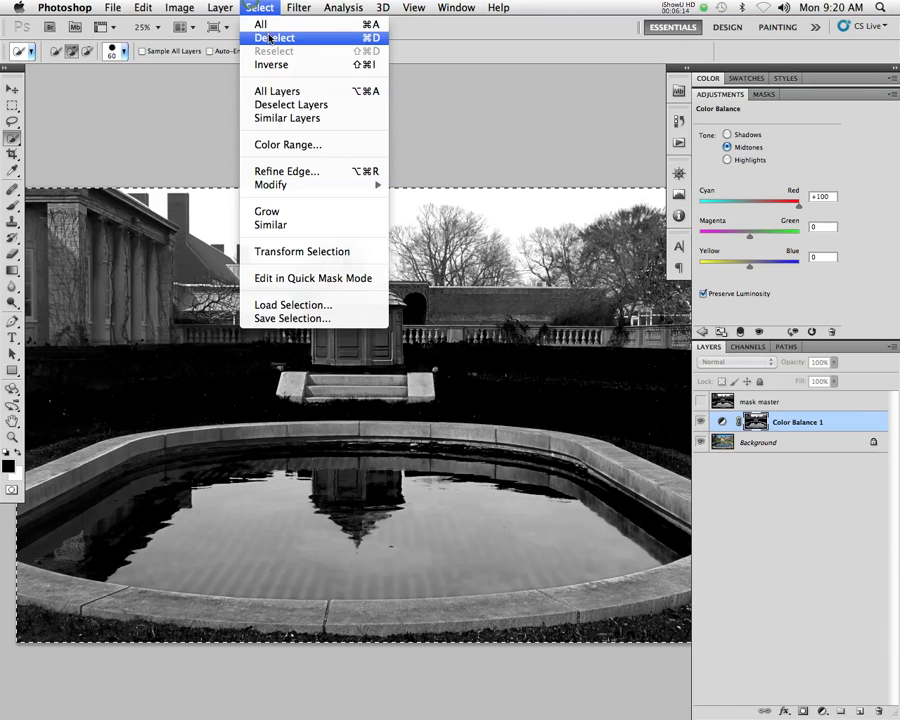
left_click(270, 37)
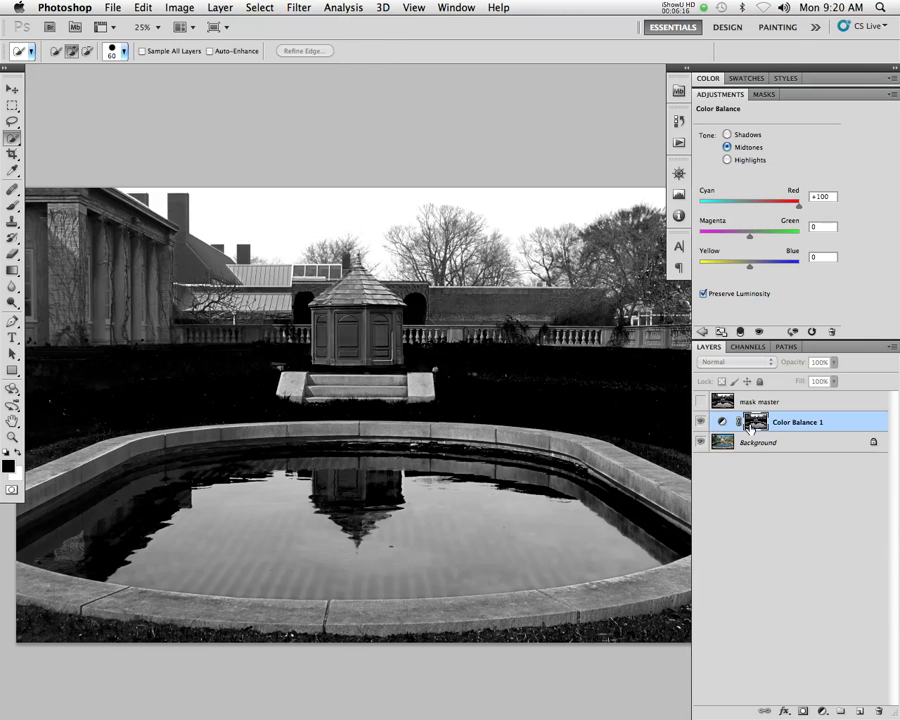
Return from the mask to the image view and set the midtones Cyan–Red value to -63.
left_click(750, 422, "alt")
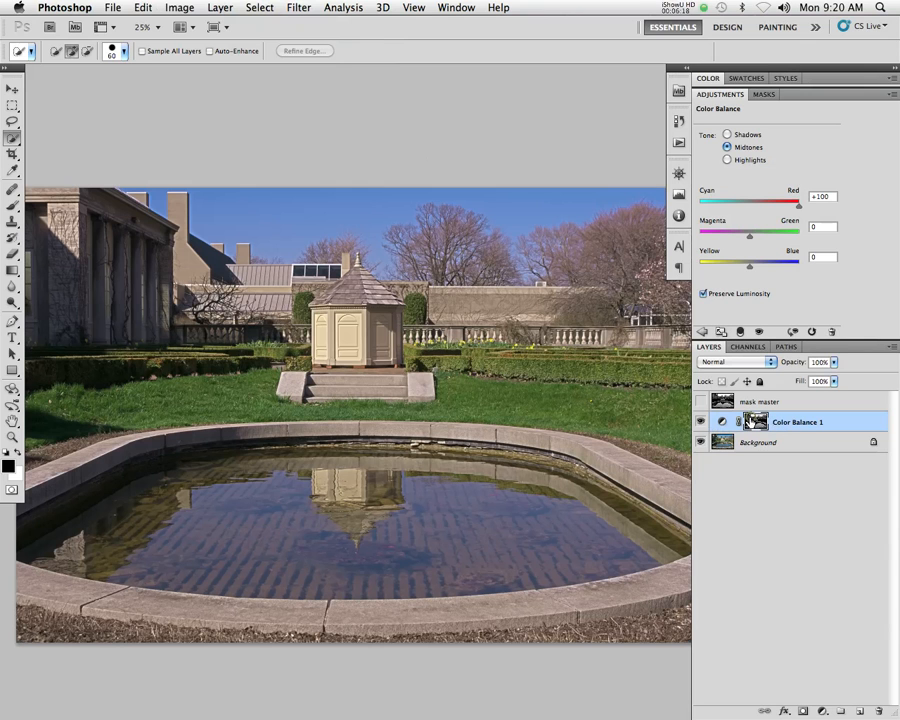
left_click_drag(797, 208, 717, 213)
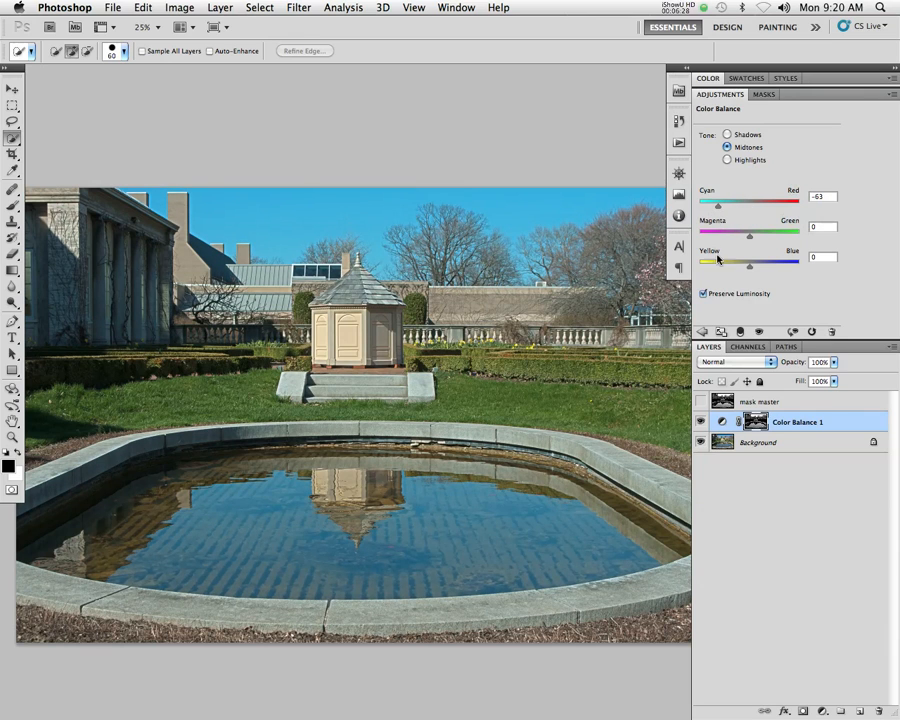
Paint the Color Balance 1 mask black over the pool, lawn, hedges and lower buildings with a hard-edged 700 px brush.
left_click(755, 421, "alt")
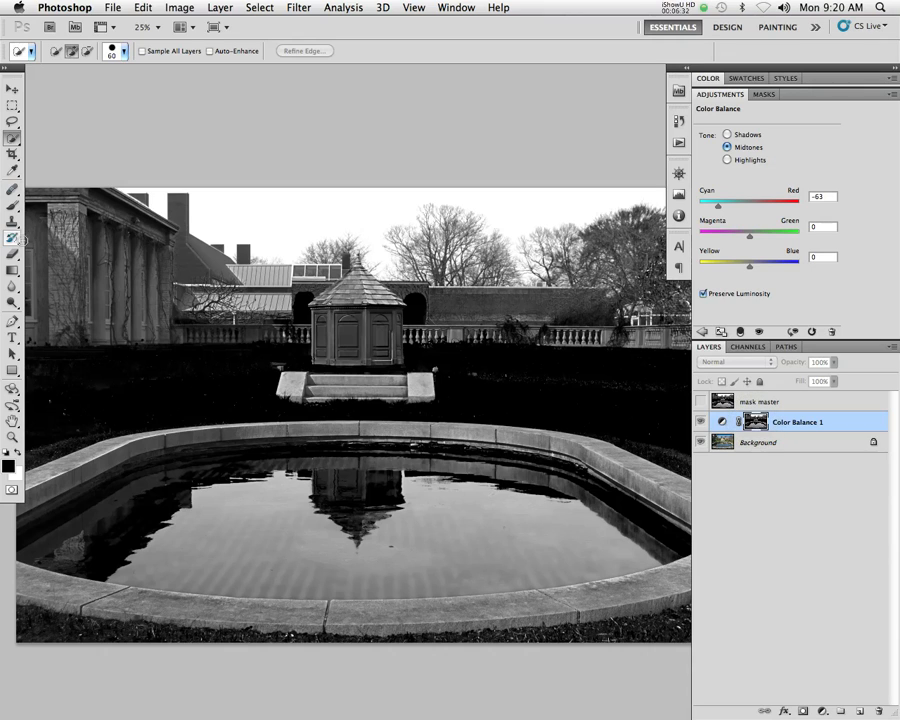
left_click(12, 203)
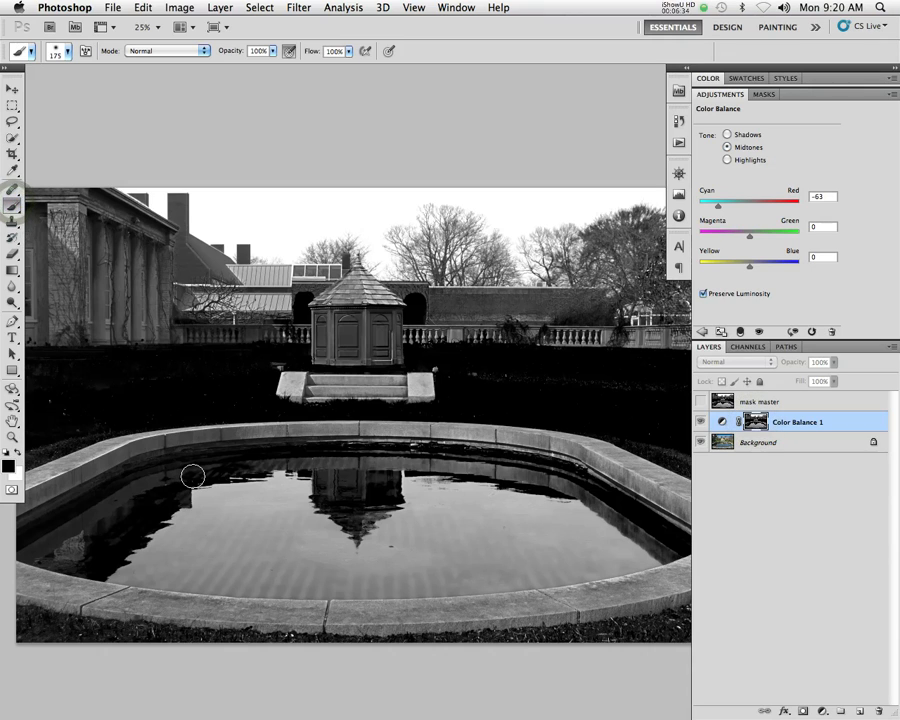
scroll(193, 471, "down", 1)
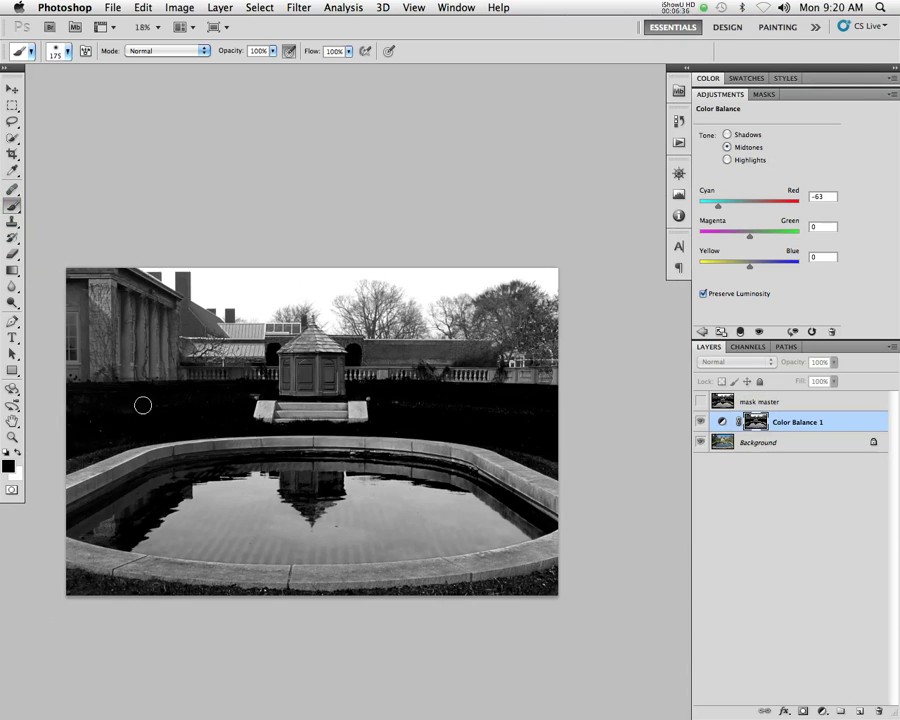
key("bracketright")
key("bracketright")
key("bracketright")
key("bracketright")
key("bracketright")
key("bracketright")
key("bracketright")
left_click(60, 48)
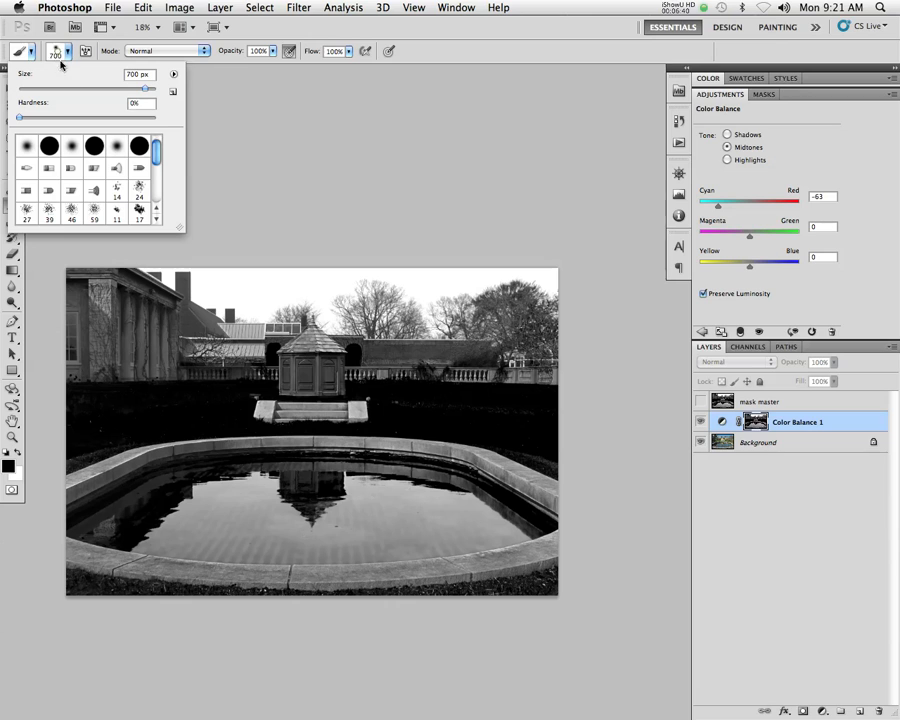
left_click_drag(67, 118, 214, 150)
mouse_move(94, 474)
left_mouse_down()
mouse_move(186, 496)
mouse_move(112, 536)
mouse_move(89, 562)
mouse_move(495, 593)
mouse_move(606, 579)
mouse_move(503, 536)
mouse_move(543, 489)
mouse_move(526, 456)
mouse_move(496, 525)
mouse_move(500, 461)
mouse_move(286, 468)
mouse_move(265, 518)
mouse_move(170, 465)
mouse_move(366, 462)
mouse_move(369, 443)
mouse_move(282, 425)
mouse_move(105, 433)
mouse_move(84, 321)
mouse_move(119, 331)
mouse_move(138, 385)
mouse_move(552, 414)
mouse_move(543, 397)
mouse_move(364, 392)
mouse_move(437, 388)
left_mouse_up()
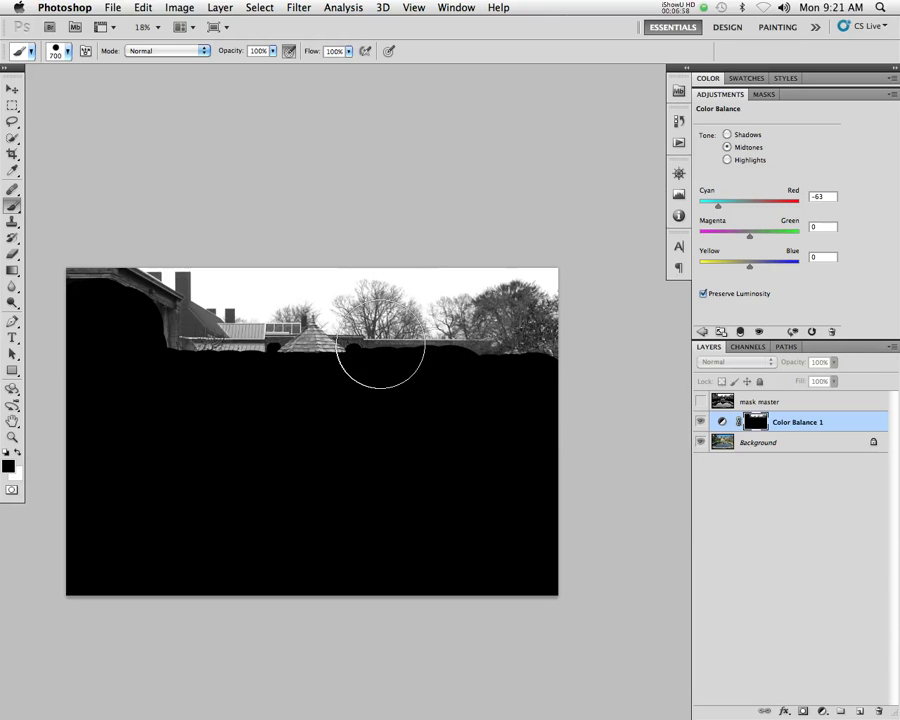
Paint the left building and rooflines black on the mask with a smaller brush, down to 300 px, and return to the image view.
scroll(359, 352, "up", 2)
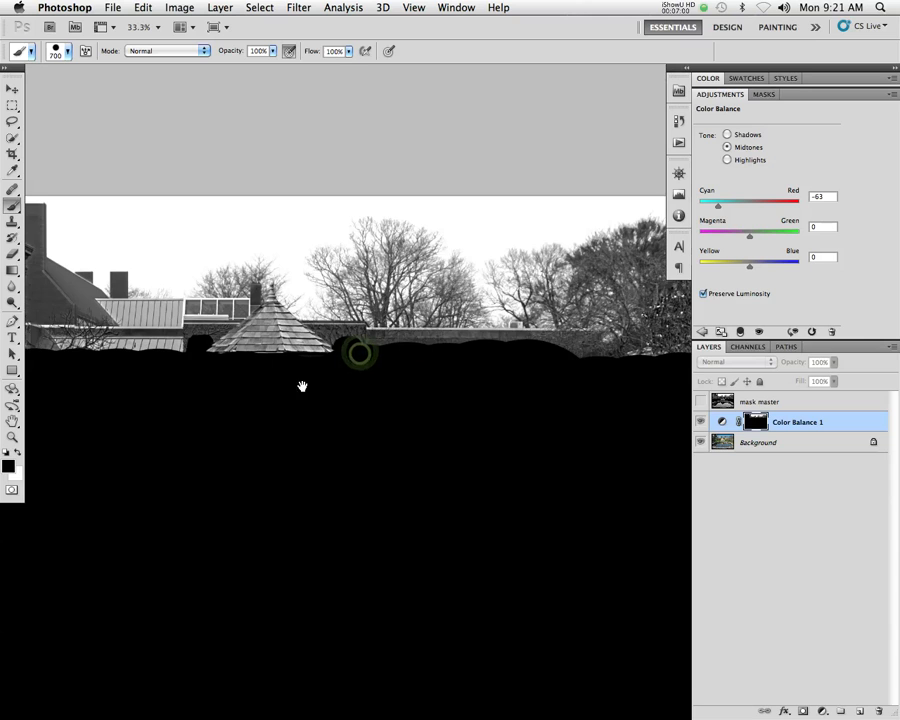
left_click_drag(301, 383, 519, 427)
key("bracketleft")
key("bracketleft")
key("bracketleft")
key("bracketleft")
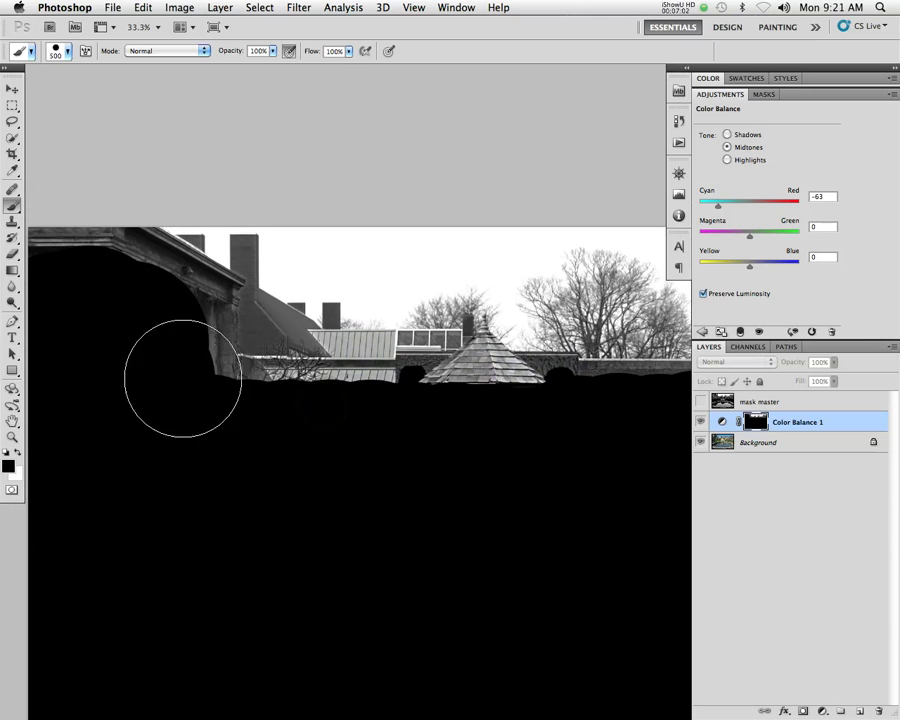
mouse_move(217, 346)
left_mouse_down()
mouse_move(347, 380)
mouse_move(522, 404)
mouse_move(550, 396)
mouse_move(393, 378)
mouse_move(215, 341)
mouse_move(72, 267)
mouse_move(128, 270)
mouse_move(239, 328)
mouse_move(279, 367)
mouse_move(269, 363)
left_mouse_up()
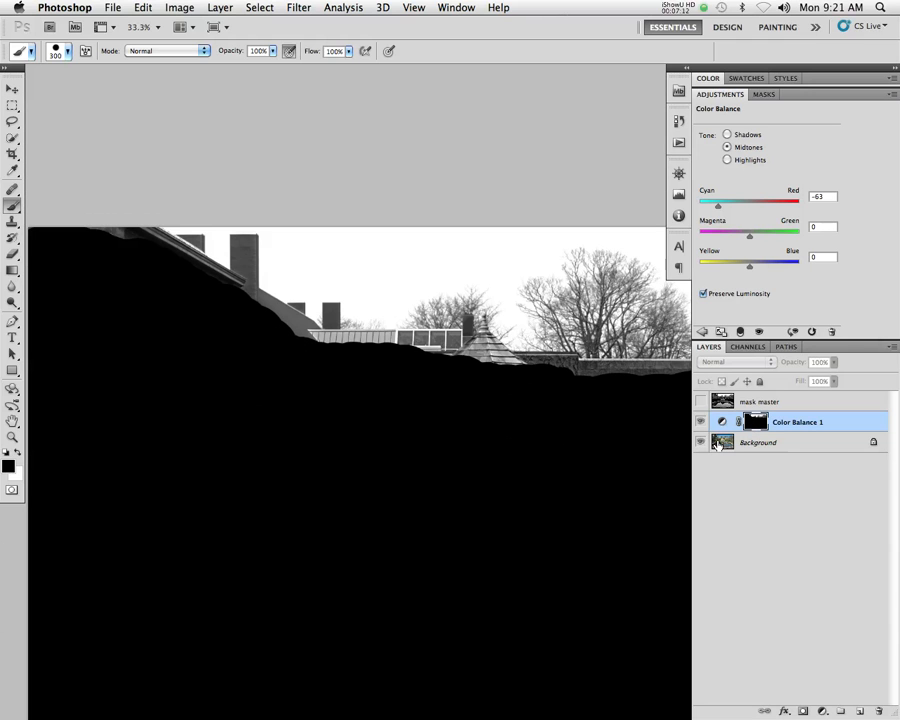
left_click(759, 424, "alt")
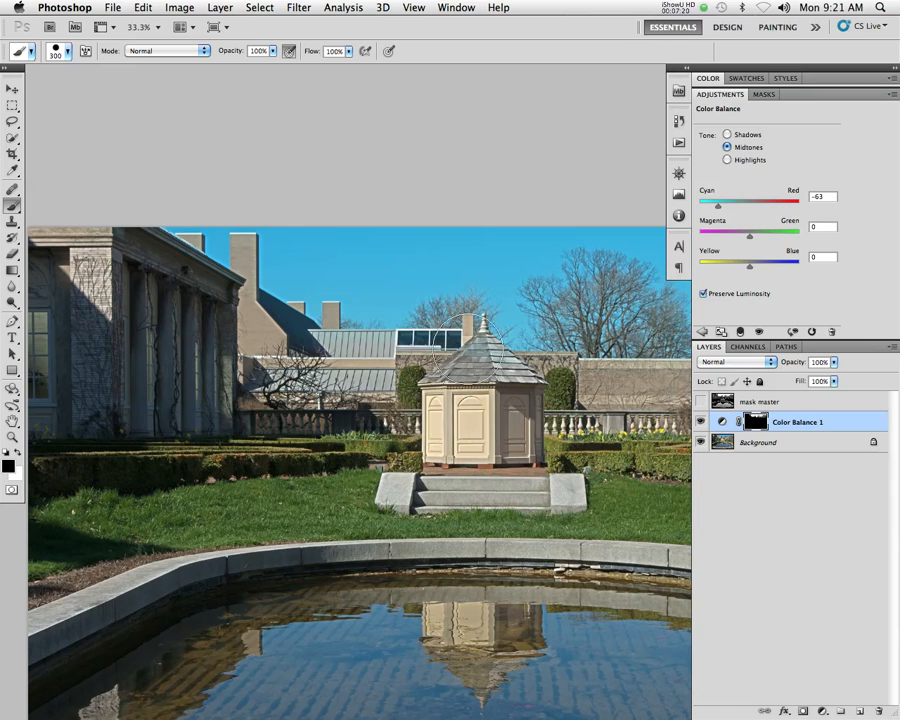
On the Background layer, use Quick Selection to select the left building's roof, the chimneys, the rear roofs and the gazebo roof.
left_click(724, 444)
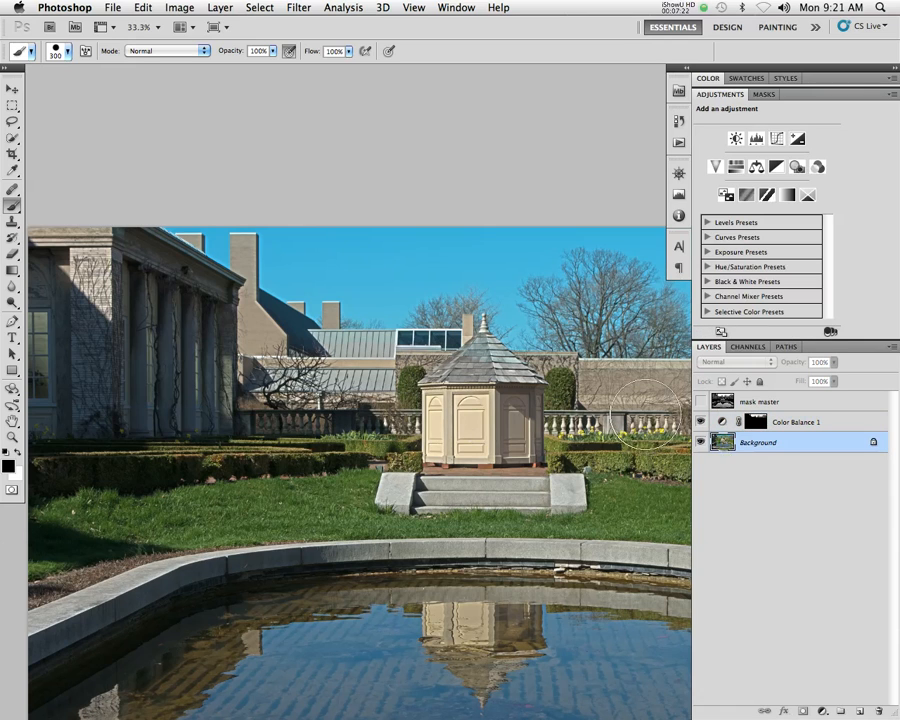
left_click(13, 140)
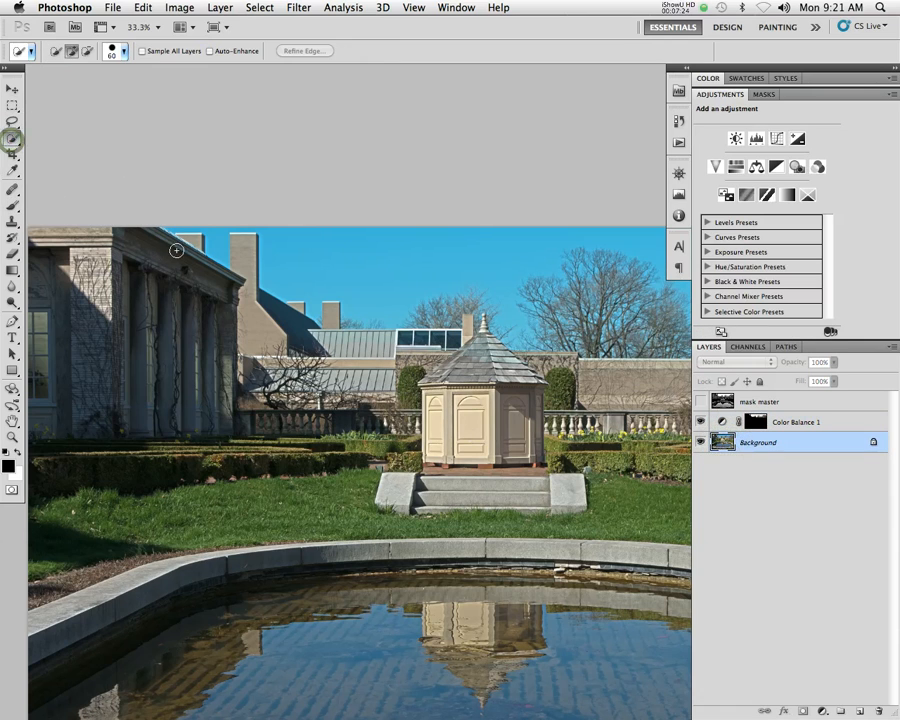
left_click_drag(230, 285, 226, 287)
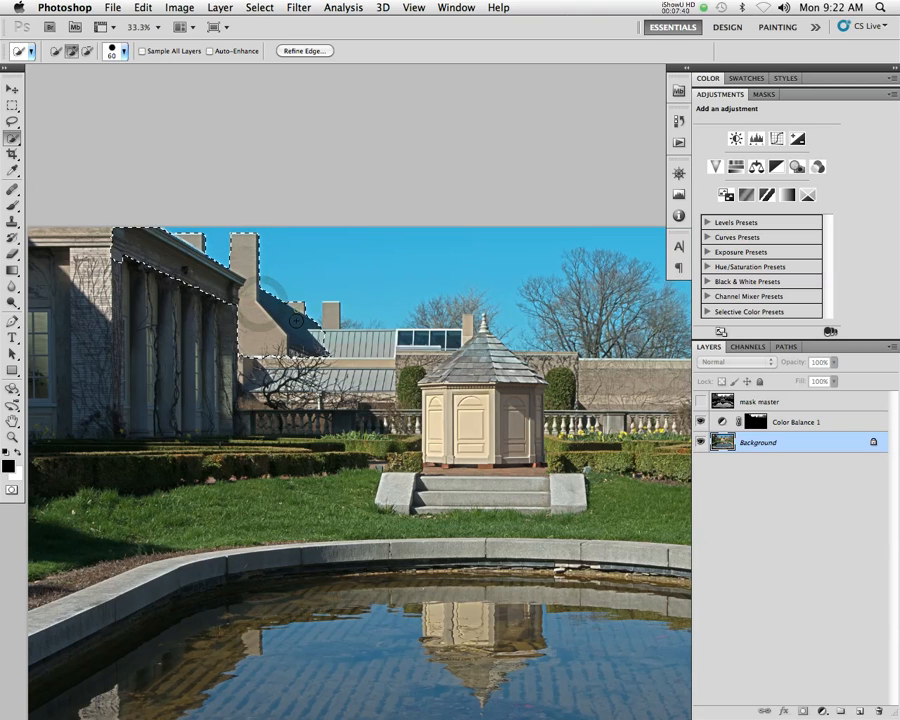
left_click(331, 314)
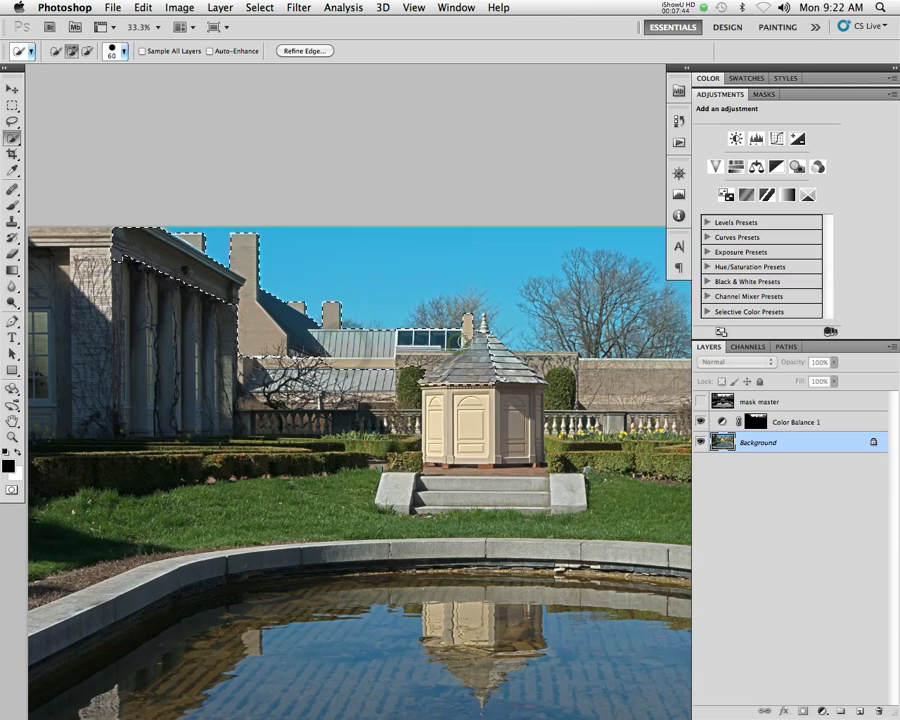
left_click_drag(522, 375, 478, 350)
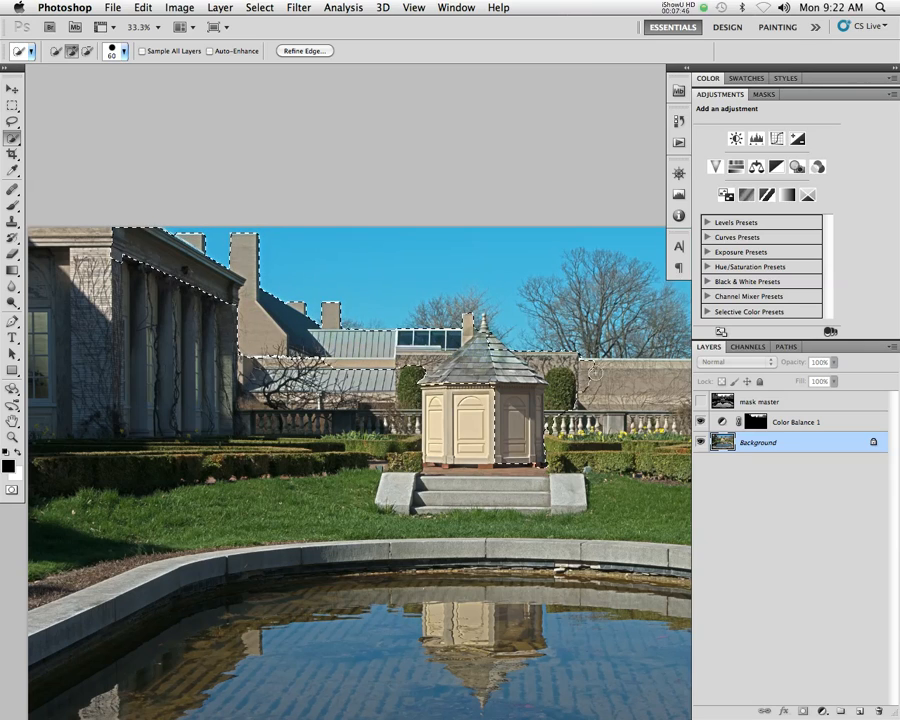
Extend the Quick Selection over the rear wall, balustrade, right-hand hedges and the rest of the left building, subtracting the tree area beside the wall.
left_click_drag(536, 370, 446, 370)
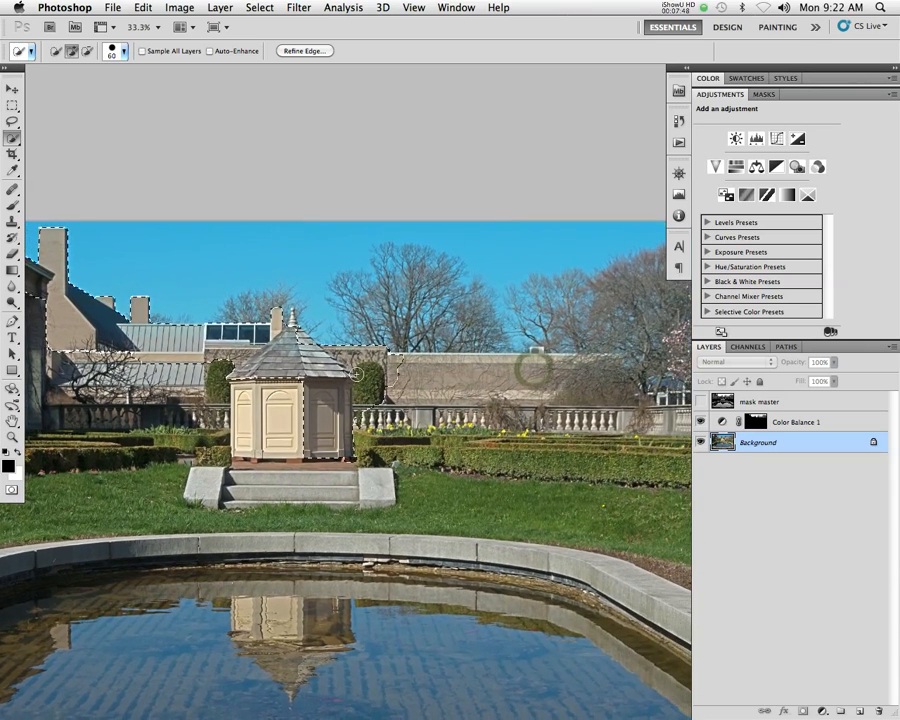
left_click_drag(370, 374, 249, 373)
mouse_move(358, 374)
left_mouse_down()
mouse_move(478, 374)
mouse_move(479, 384)
left_mouse_up()
left_click(504, 356, "alt")
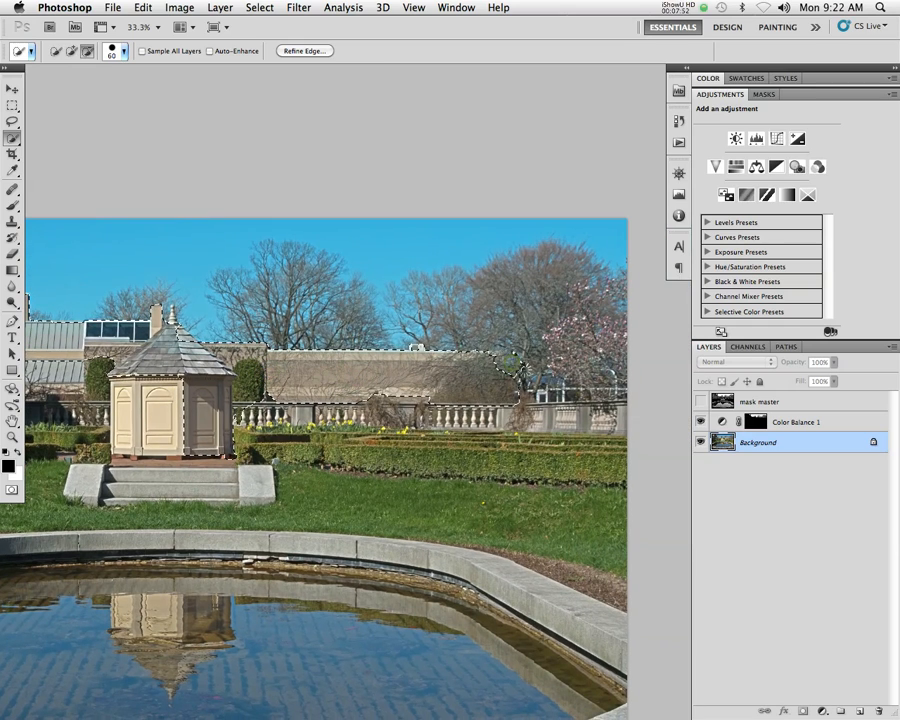
left_click_drag(525, 403, 549, 397)
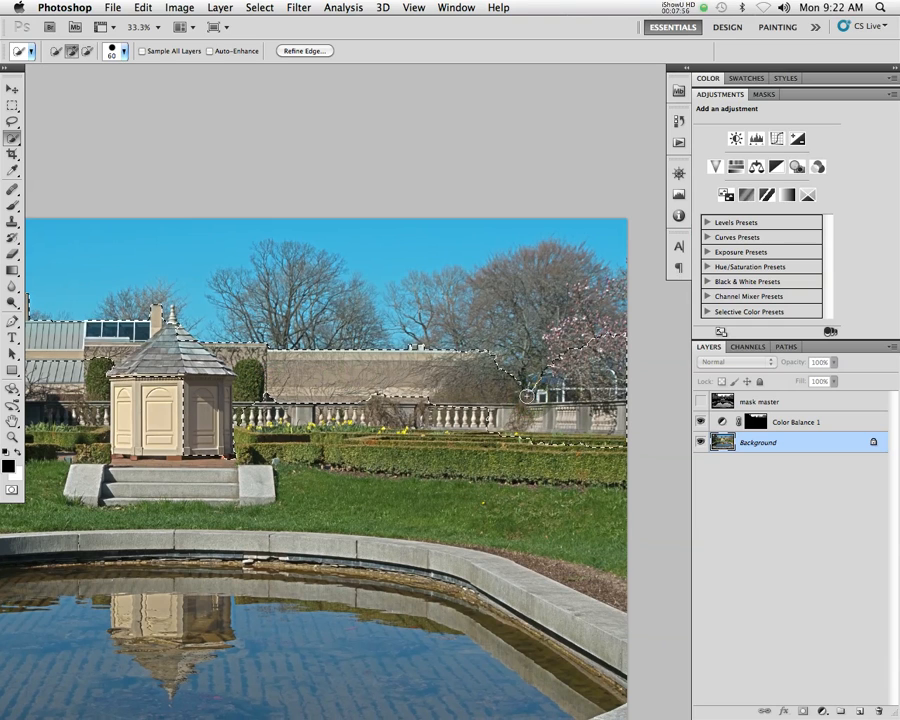
left_click(527, 391)
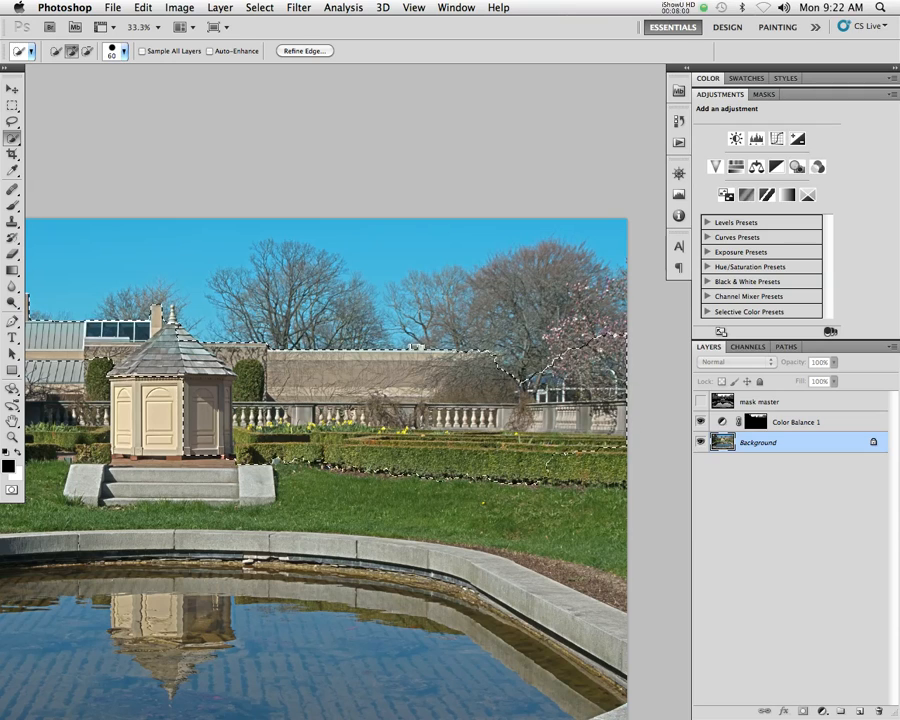
left_click_drag(196, 426, 412, 426)
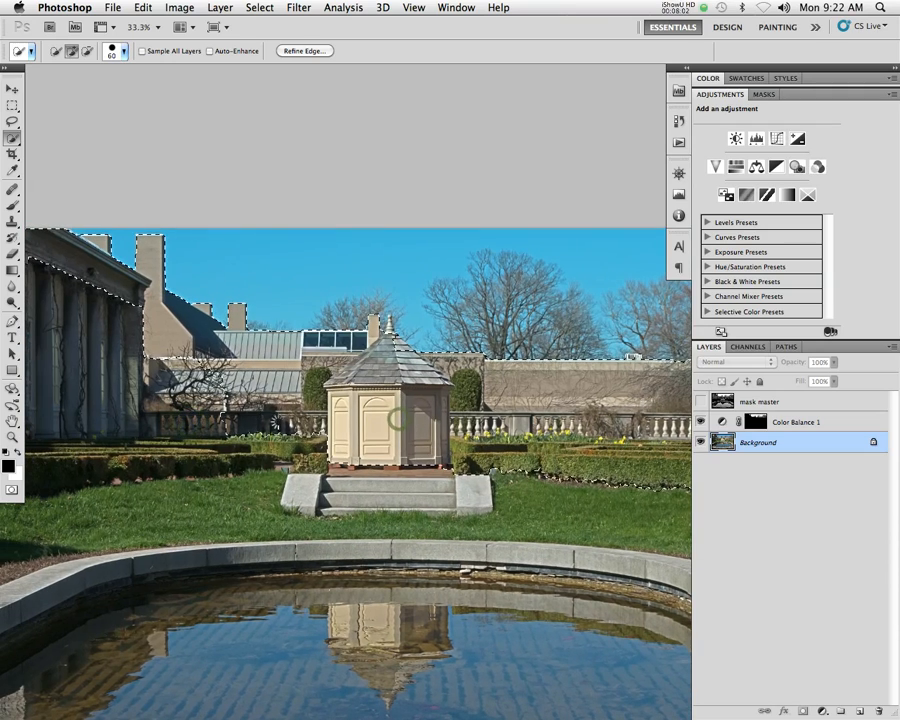
mouse_move(164, 400)
left_mouse_down()
mouse_move(396, 451)
mouse_move(290, 428)
left_mouse_up()
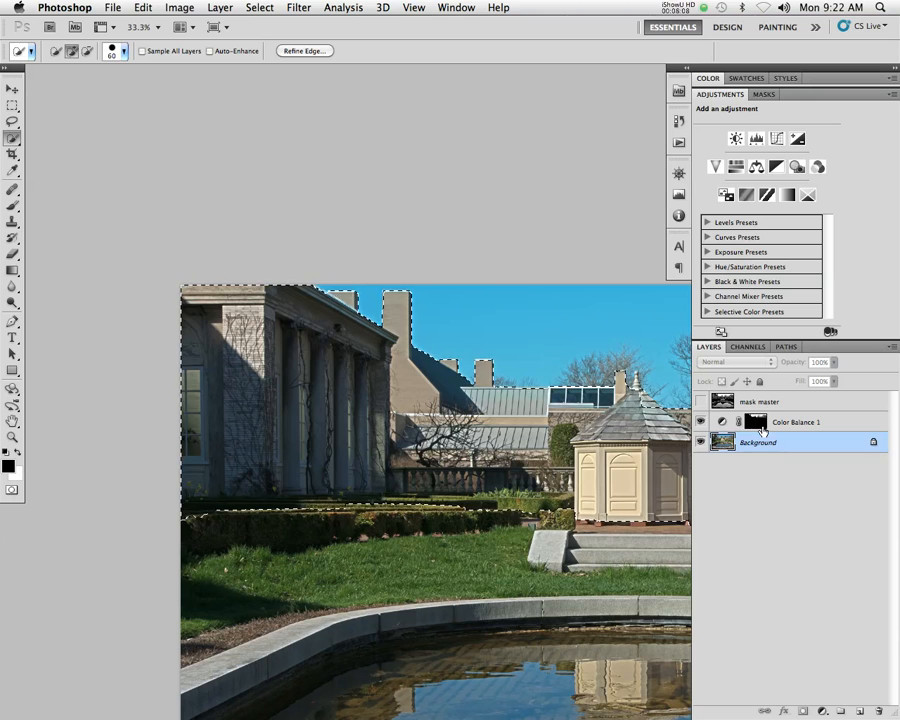
Show the Color Balance 1 mask and paint the selected rooflines, chimneys and rear wall black with a 300 px brush.
left_click(757, 422, "alt")
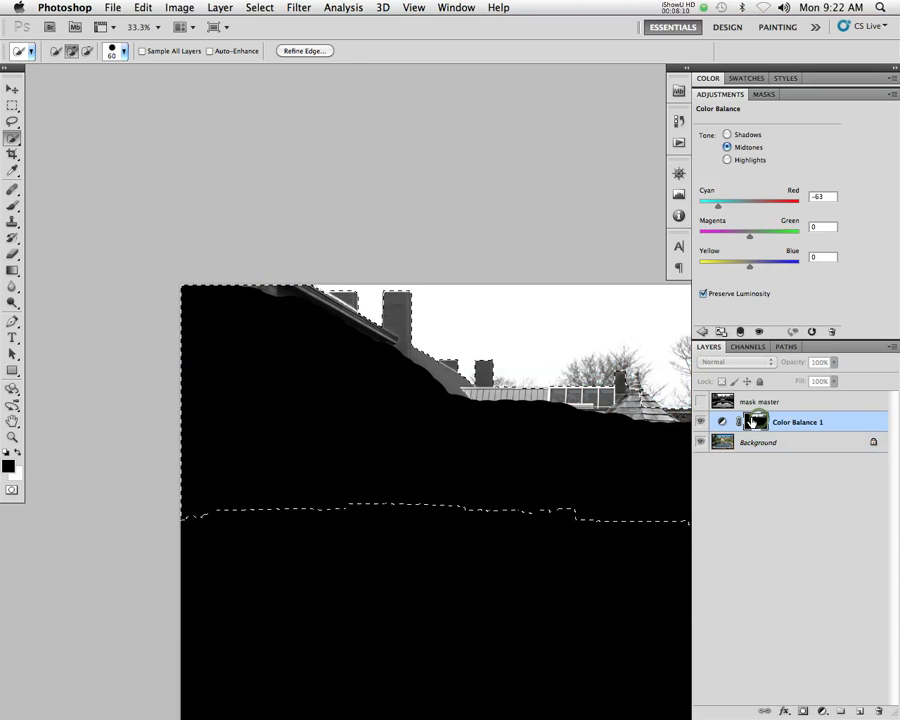
left_click_drag(538, 418, 321, 405)
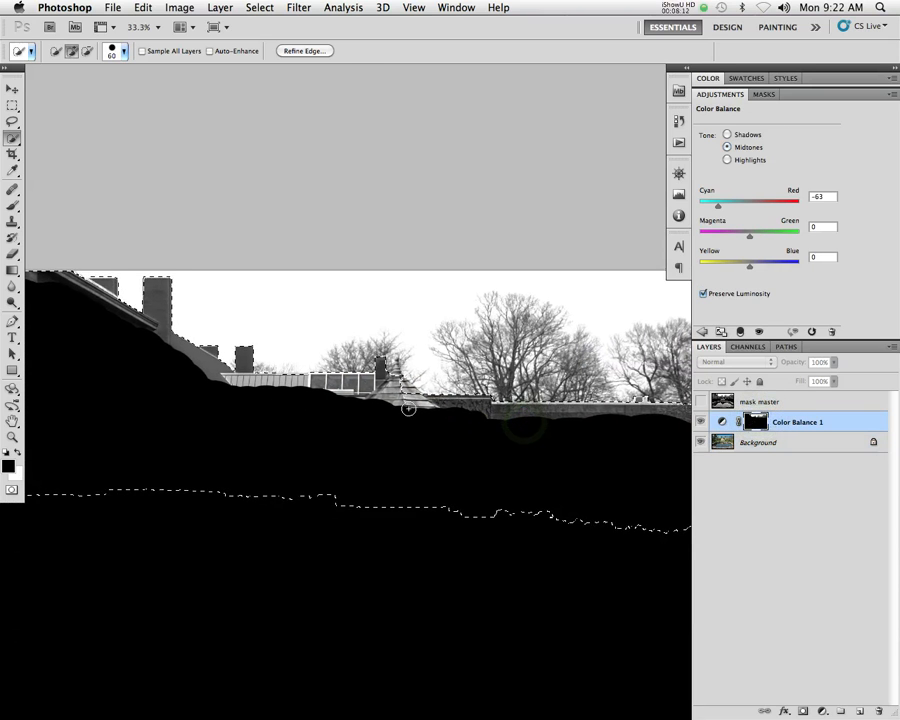
left_click(11, 204)
mouse_move(200, 368)
left_mouse_down()
mouse_move(153, 379)
mouse_move(228, 364)
mouse_move(207, 383)
mouse_move(363, 394)
mouse_move(409, 377)
mouse_move(383, 390)
mouse_move(480, 409)
mouse_move(205, 364)
mouse_move(142, 336)
mouse_move(148, 302)
mouse_move(71, 286)
left_mouse_up()
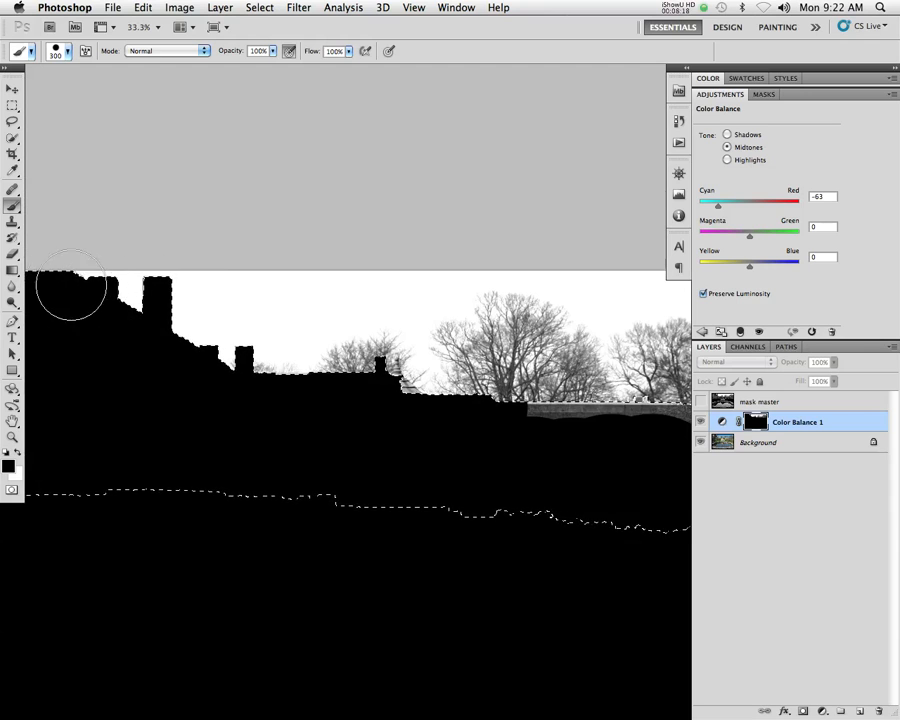
key("space")
left_click_drag(350, 416, 137, 392)
left_click_drag(271, 401, 630, 410)
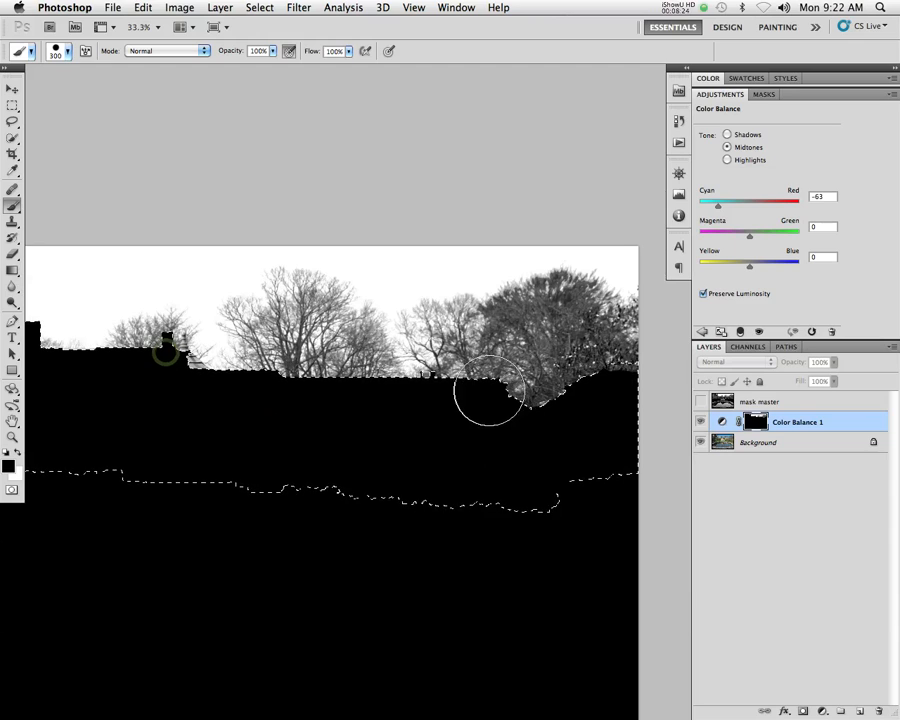
On the Background layer, add the gazebo's roof peak and finial to the selection using Quick Selection with a 25 px brush.
left_click(731, 447)
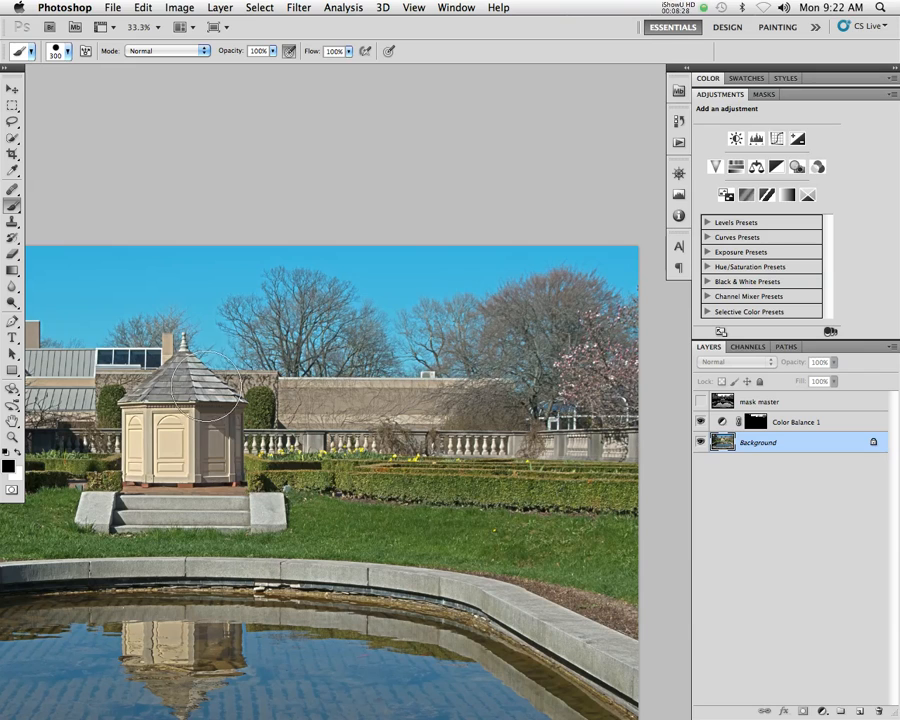
left_click(12, 137)
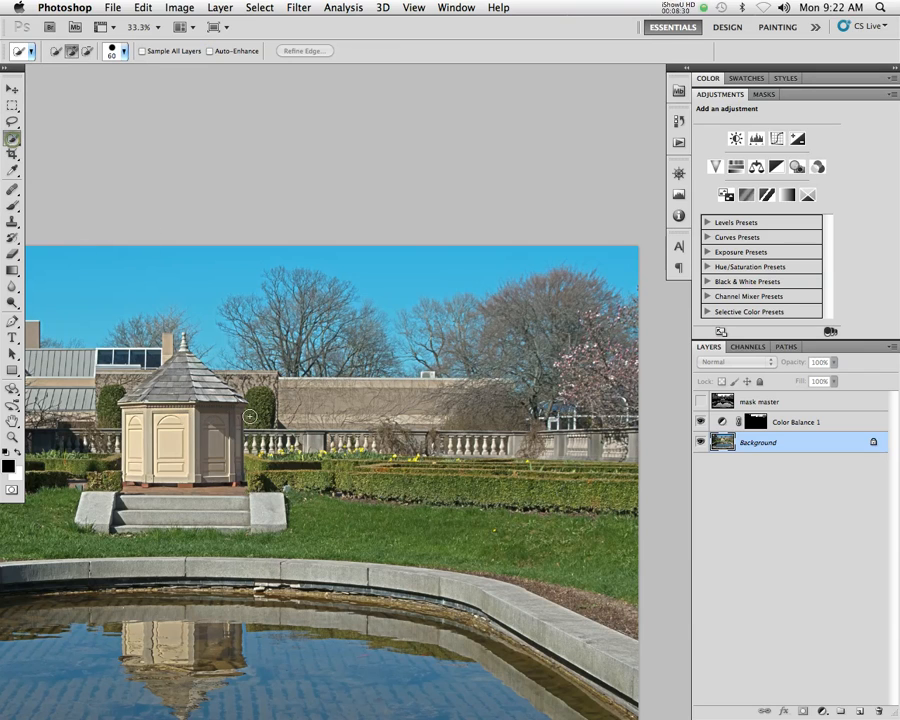
left_click(186, 357)
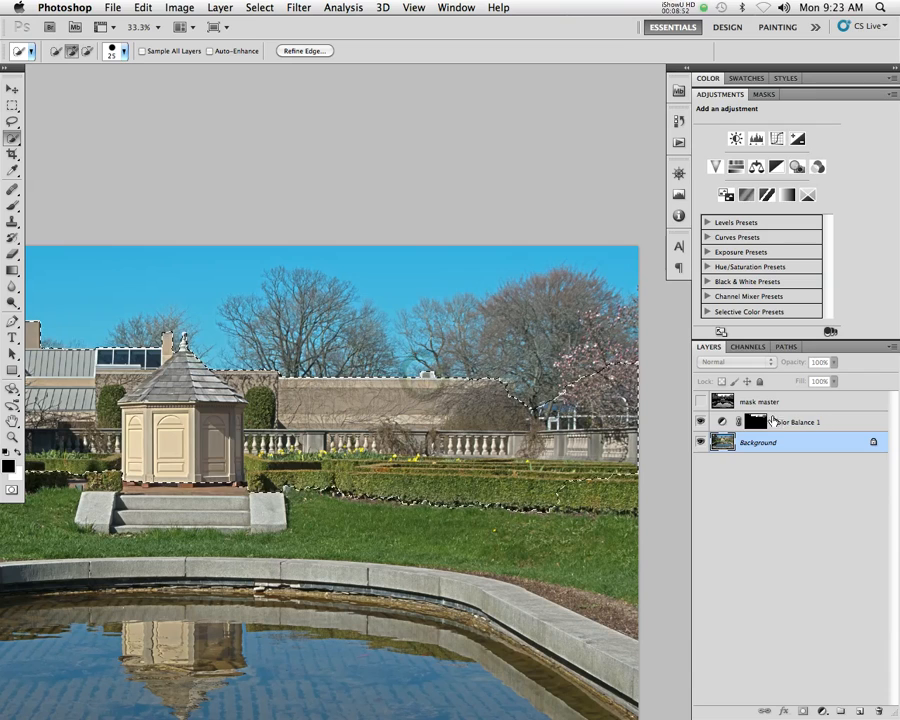
Paint the gazebo's roof peak and finial black on the Color Balance 1 mask and deselect.
left_click(755, 422, "alt")
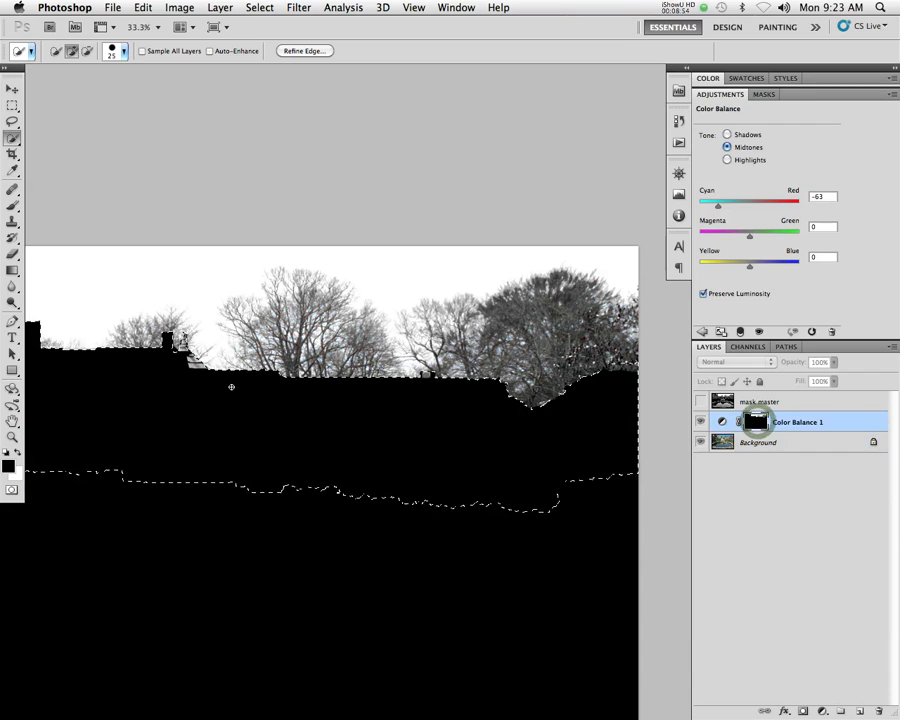
key("b")
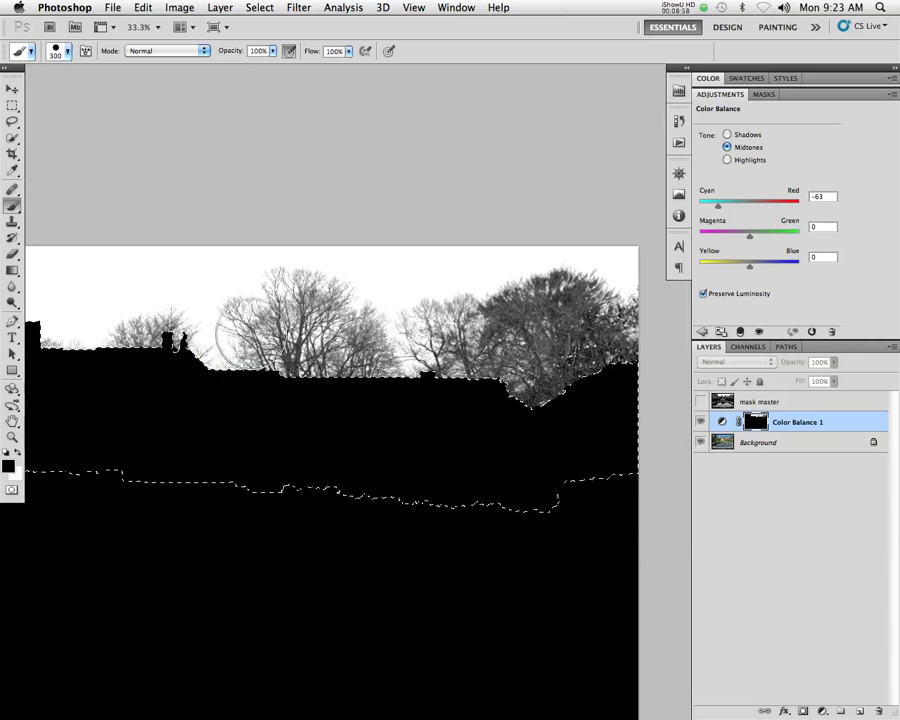
key("super+d")
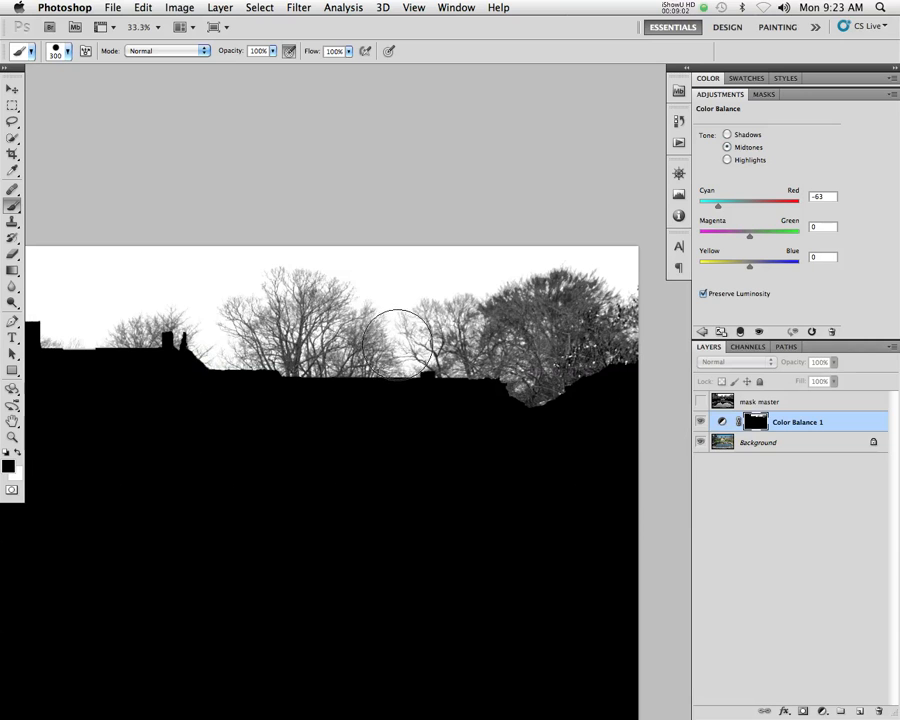
Apply a Curves adjustment to the mask with the black point's input at 52 to darken the tree branches.
left_click_drag(311, 355, 363, 352)
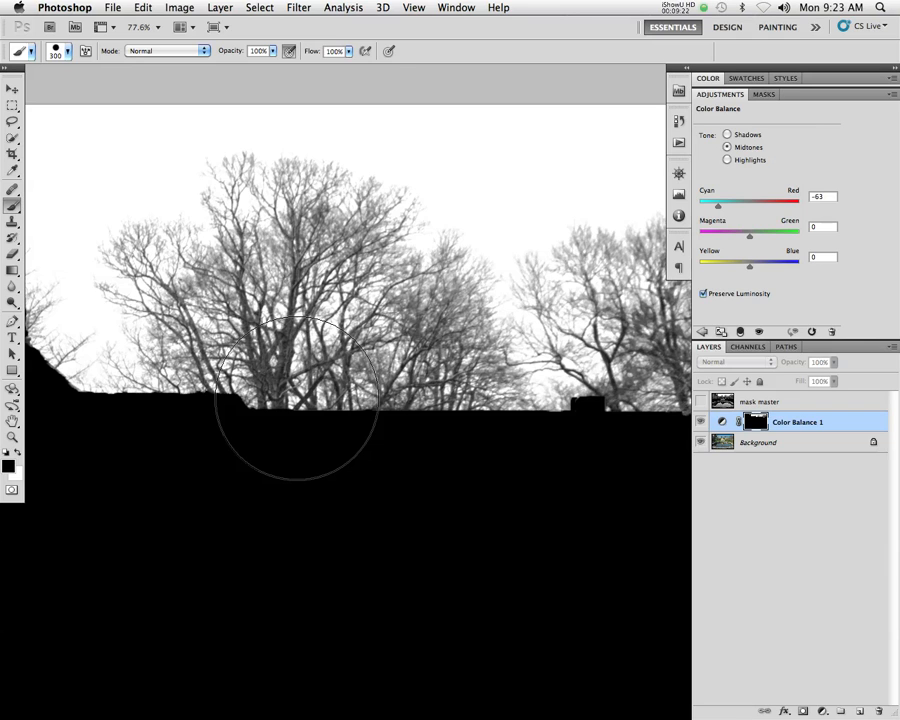
left_click(172, 6)
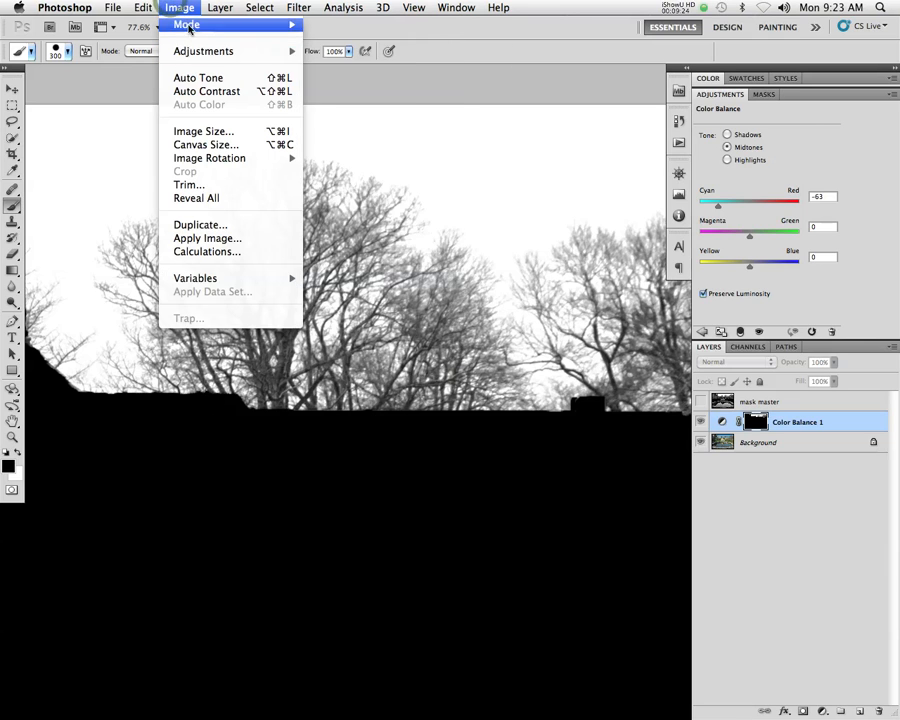
mouse_move(200, 55)
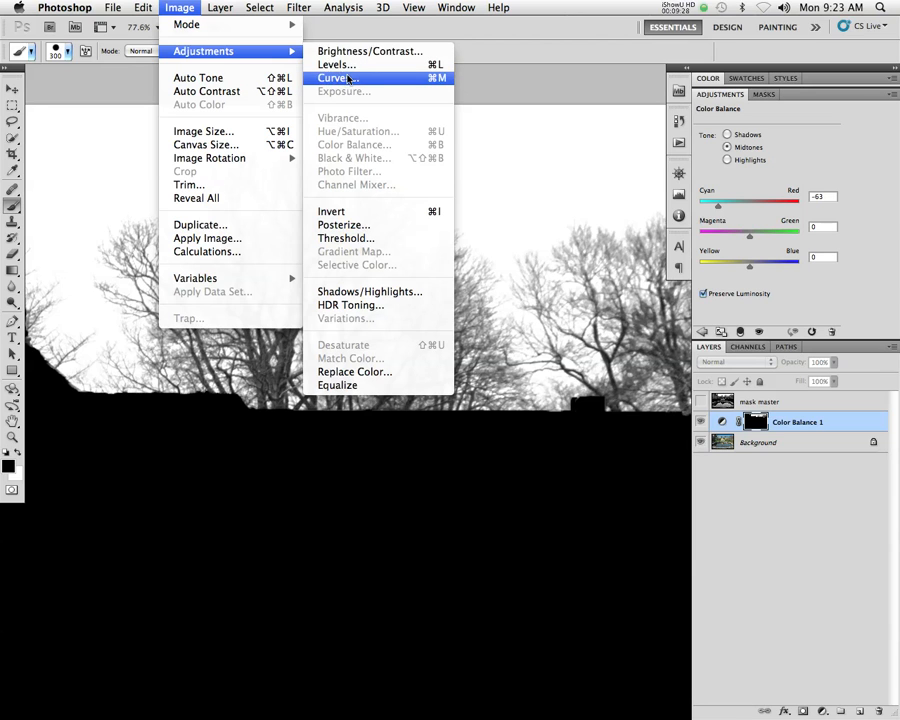
left_click(347, 78)
left_click_drag(680, 302, 412, 412)
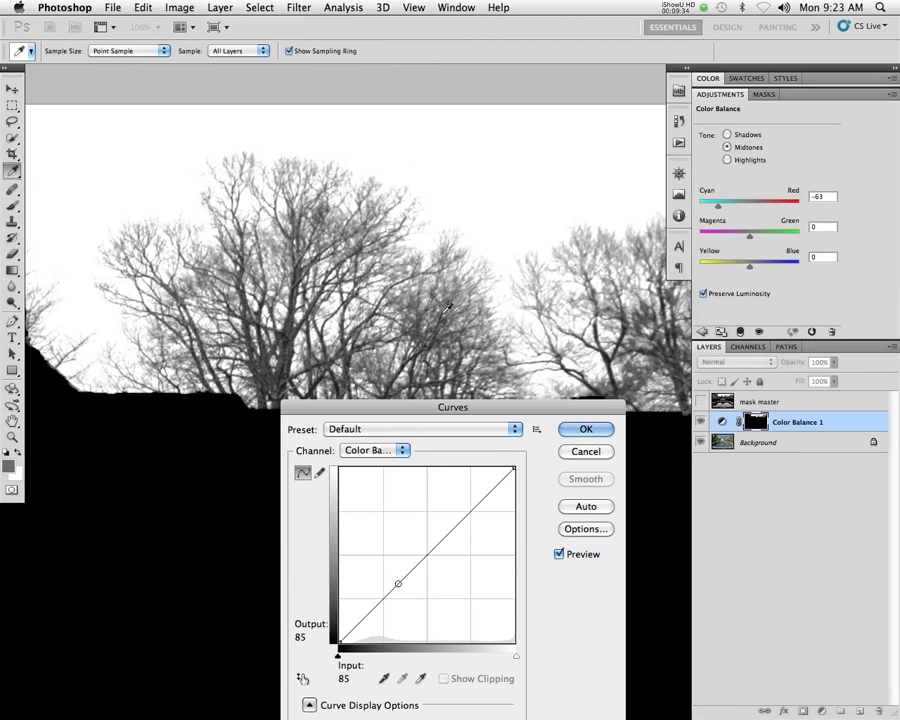
left_click(480, 156)
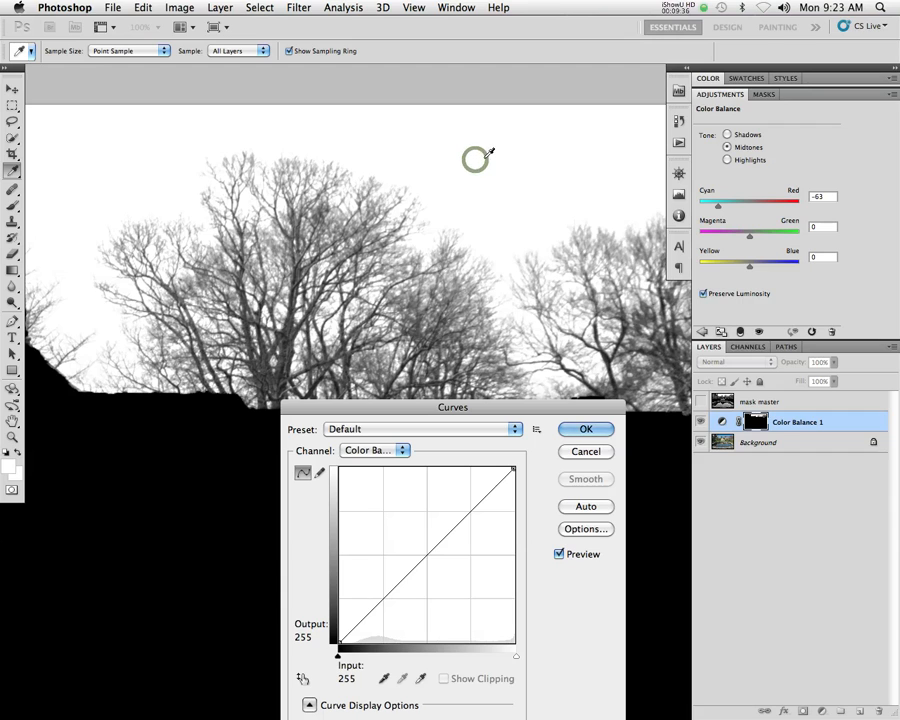
left_click_drag(337, 660, 434, 661)
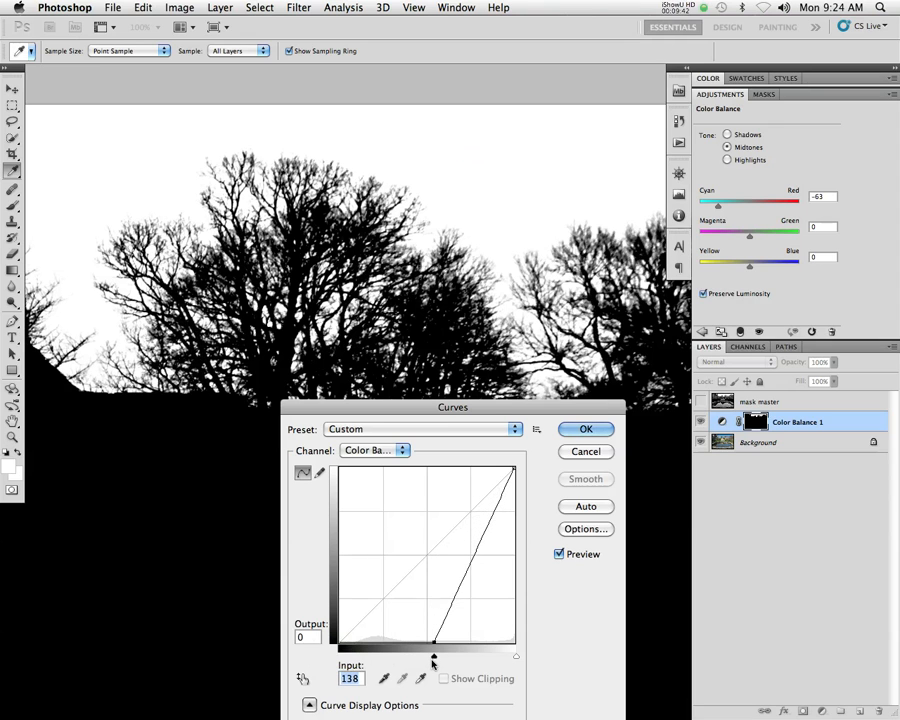
left_click_drag(434, 660, 381, 660)
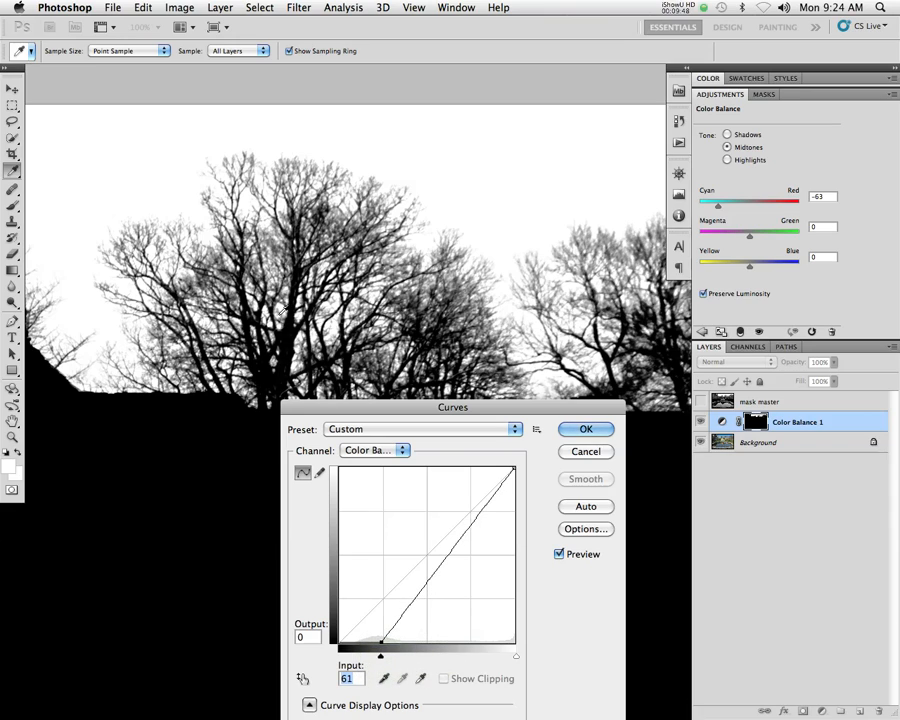
left_click_drag(264, 259, 333, 254)
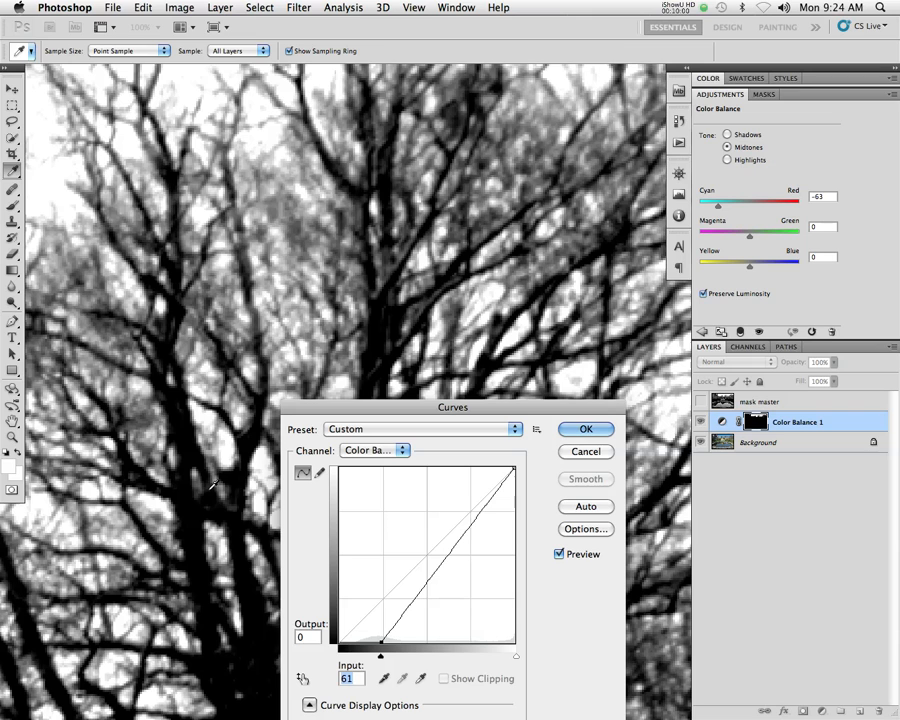
left_click_drag(381, 657, 374, 656)
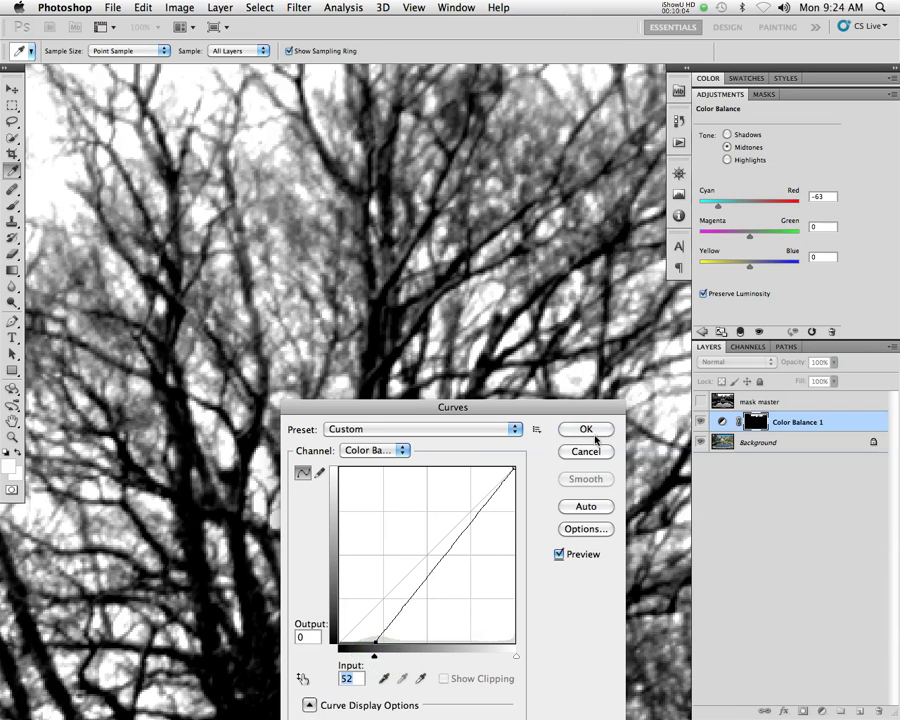
key("Return")
Clip the Color Balance 1 layer to the Background and return from the mask to the image view.
left_click(508, 408, "alt")
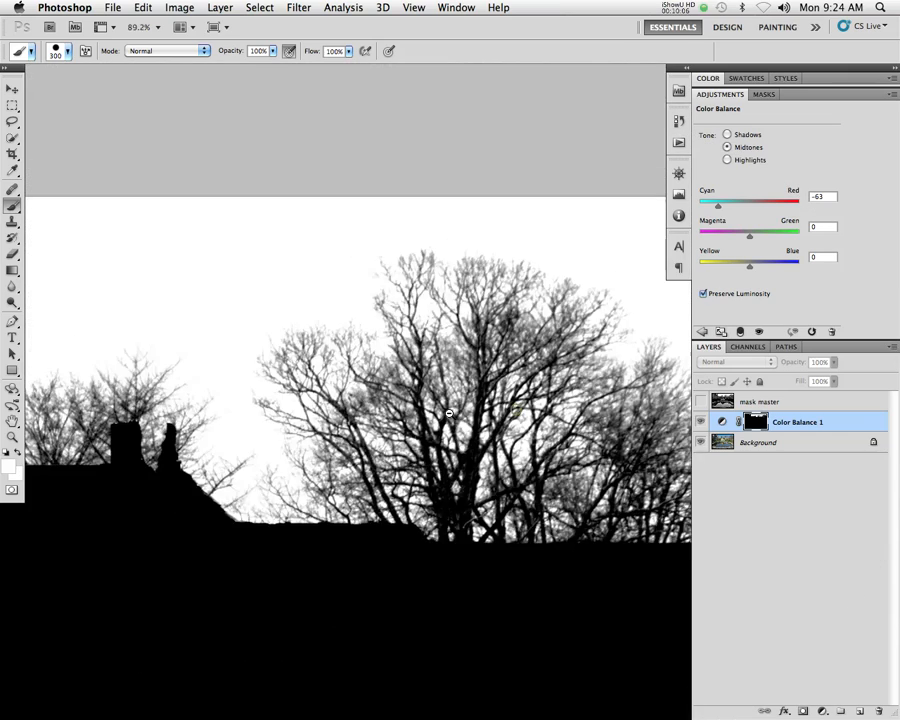
left_click_drag(482, 462, 428, 368)
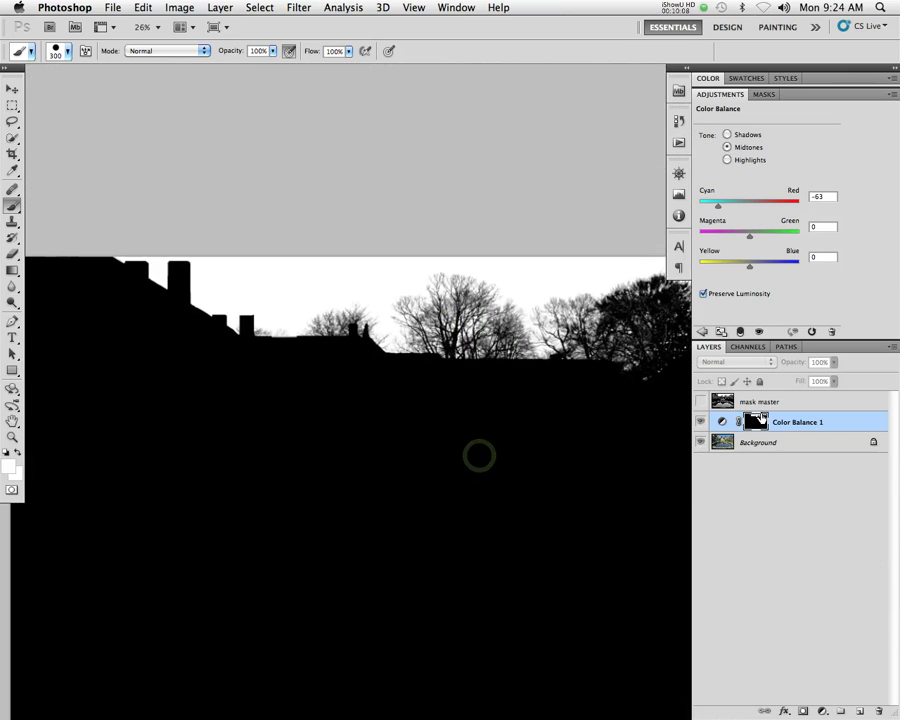
left_click(756, 431, "alt")
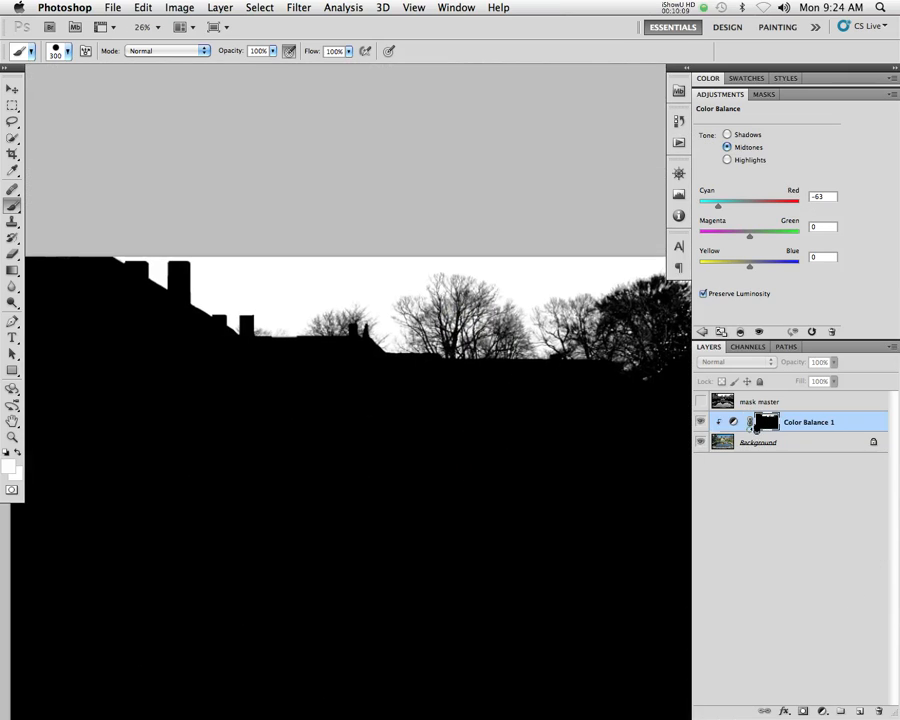
left_click(752, 424, "alt")
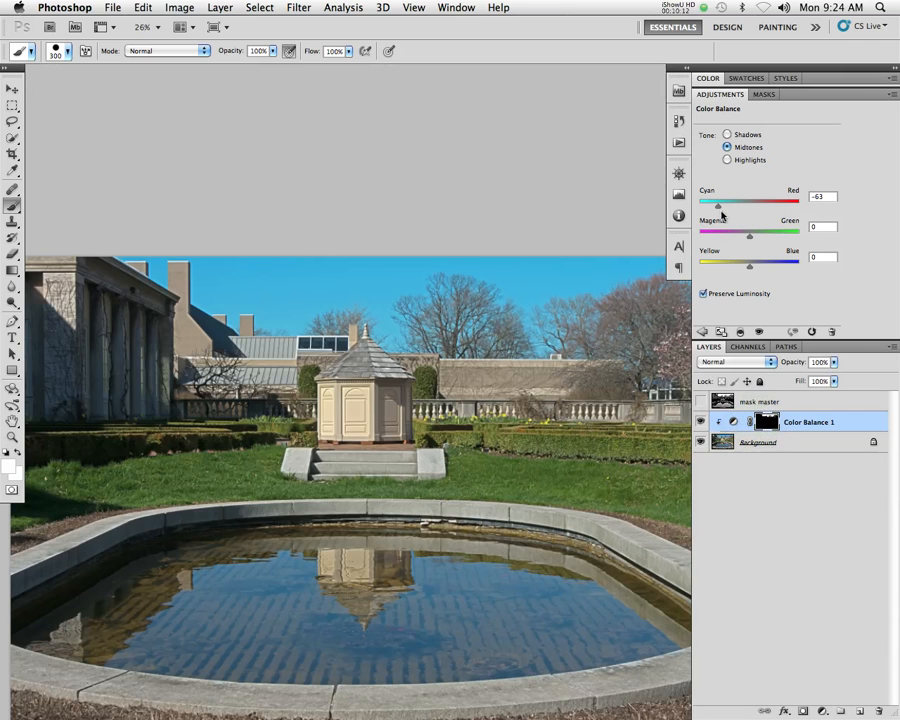
Set the midtones color balance to Cyan–Red -62, Magenta–Green -35 and Yellow–Blue +83.
mouse_move(755, 208)
left_mouse_down()
mouse_move(742, 204)
mouse_move(785, 208)
mouse_move(746, 209)
left_mouse_up()
left_click_drag(758, 268, 792, 268)
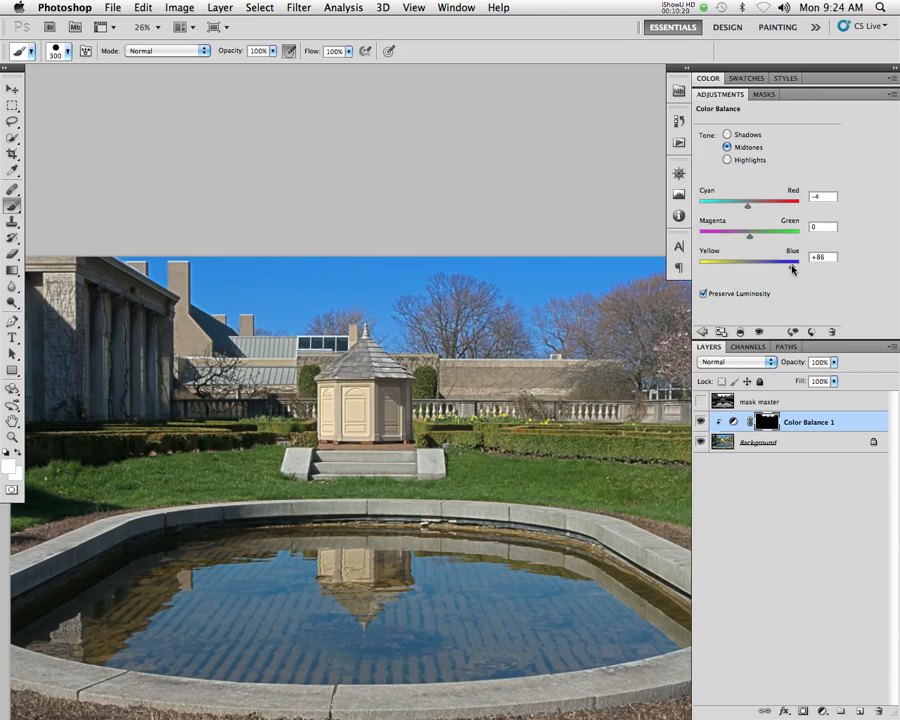
left_click_drag(749, 239, 737, 210)
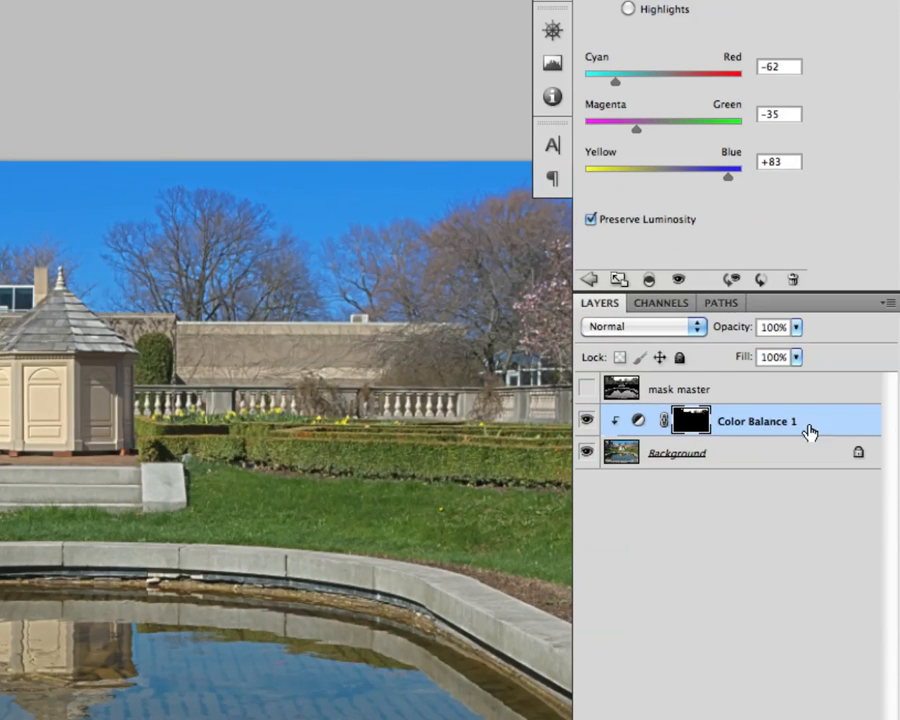
Rename the Color Balance 1 layer as "sky correction" and return to the list of available adjustments.
double_click(772, 423)
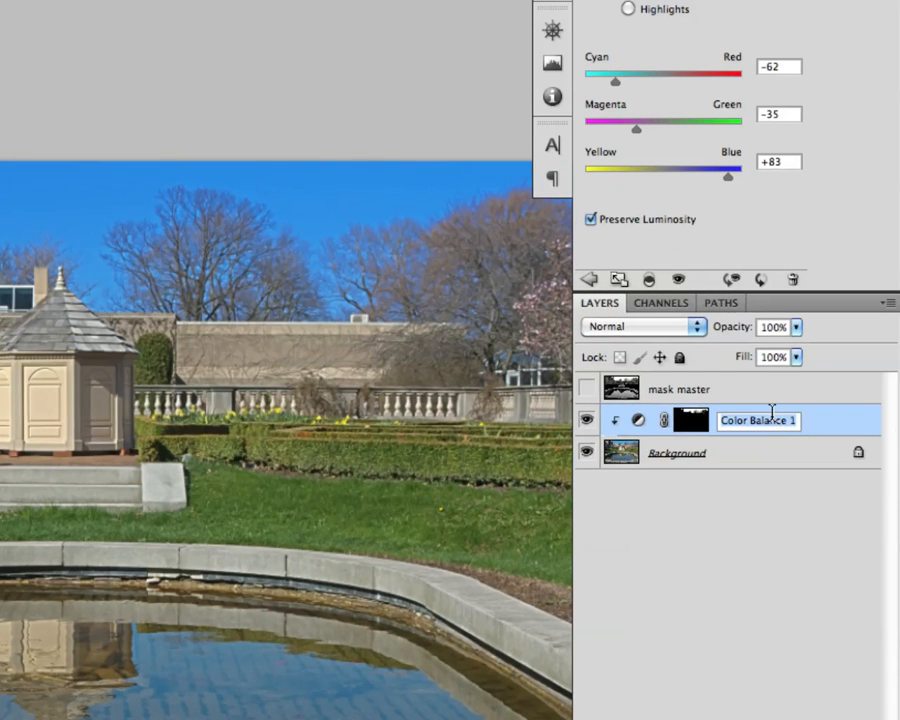
type("sky correction")
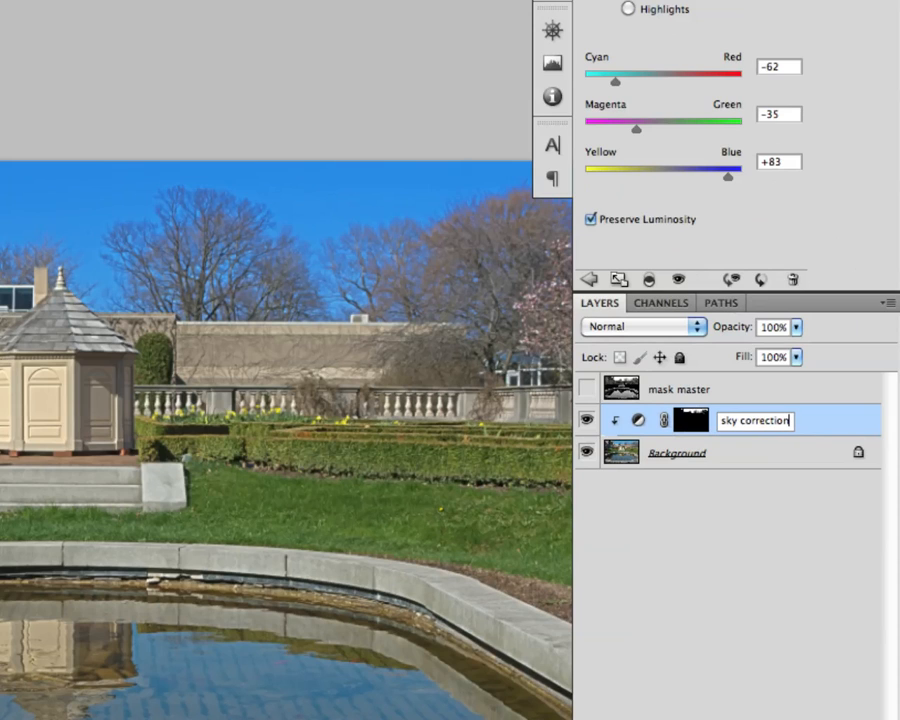
key("Return")
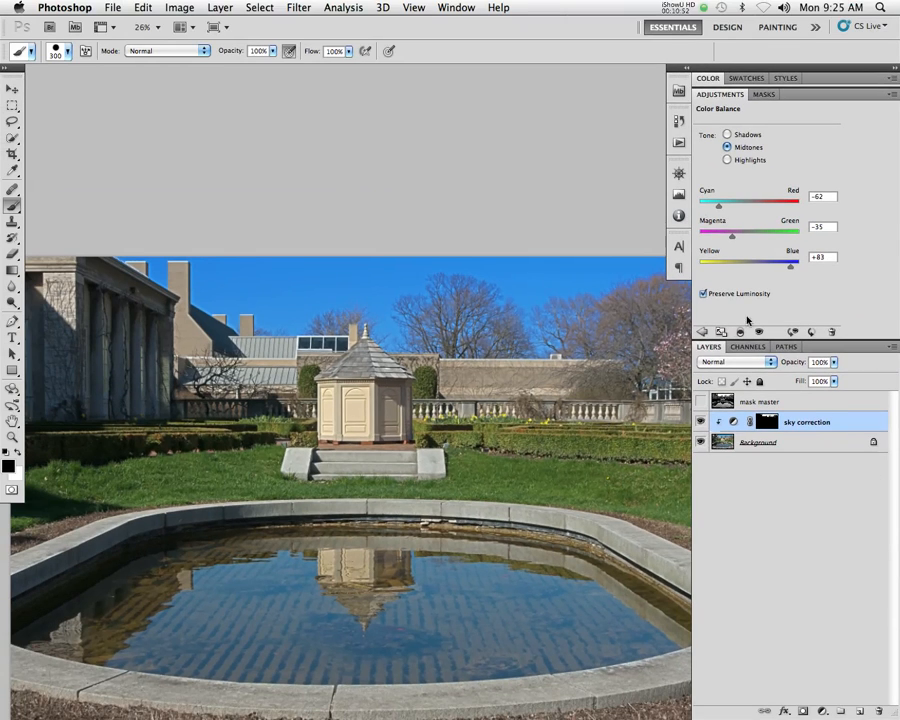
left_click(703, 332)
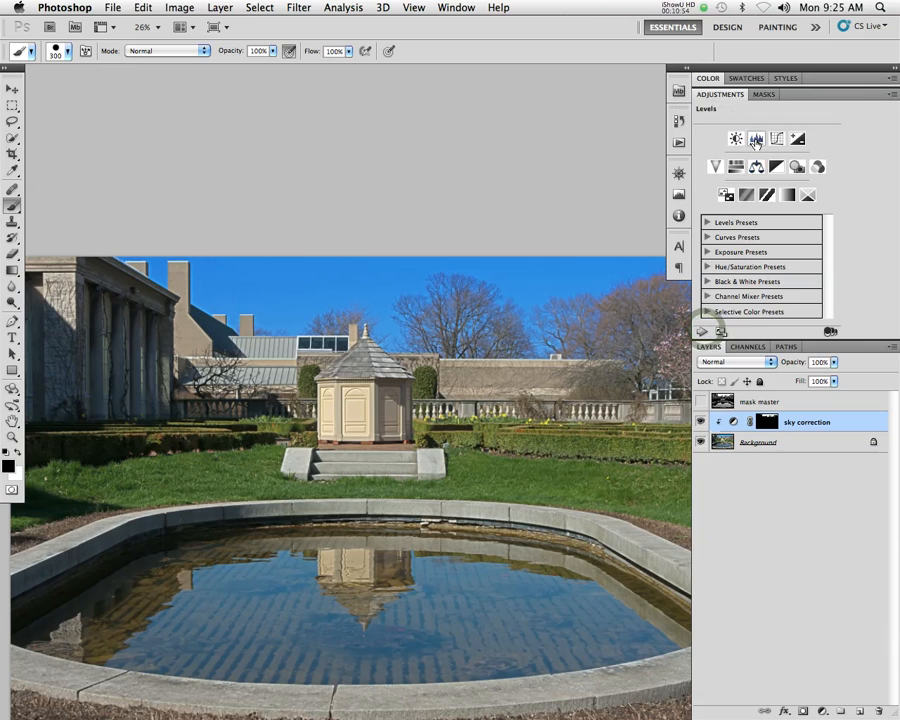
Add a new Color Balance adjustment layer, paste the copied black-and-white image in place into its mask, and deselect.
left_click(756, 166)
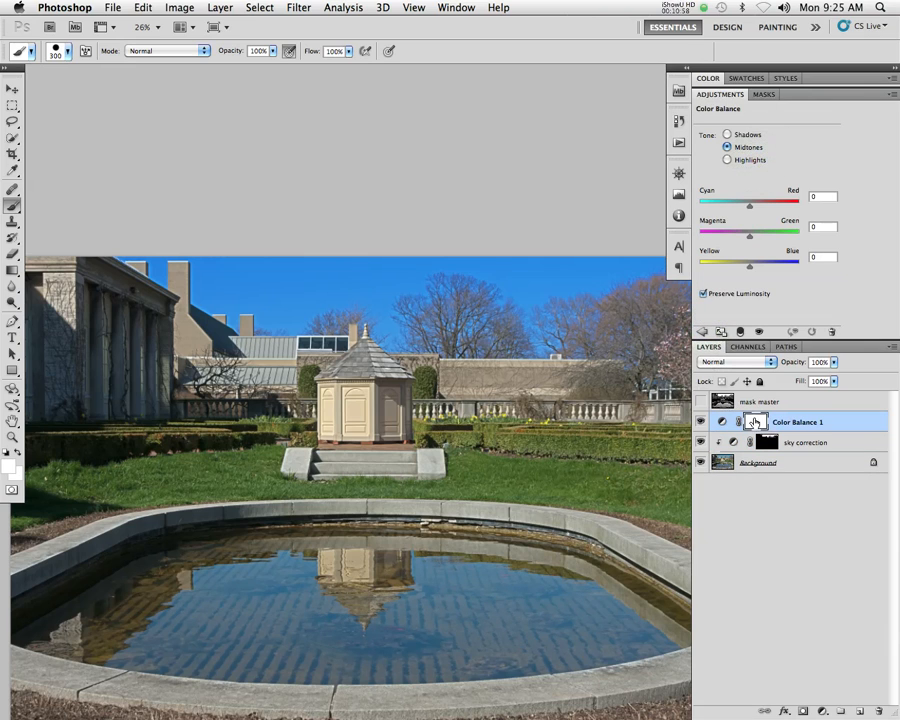
left_click(755, 422, "alt")
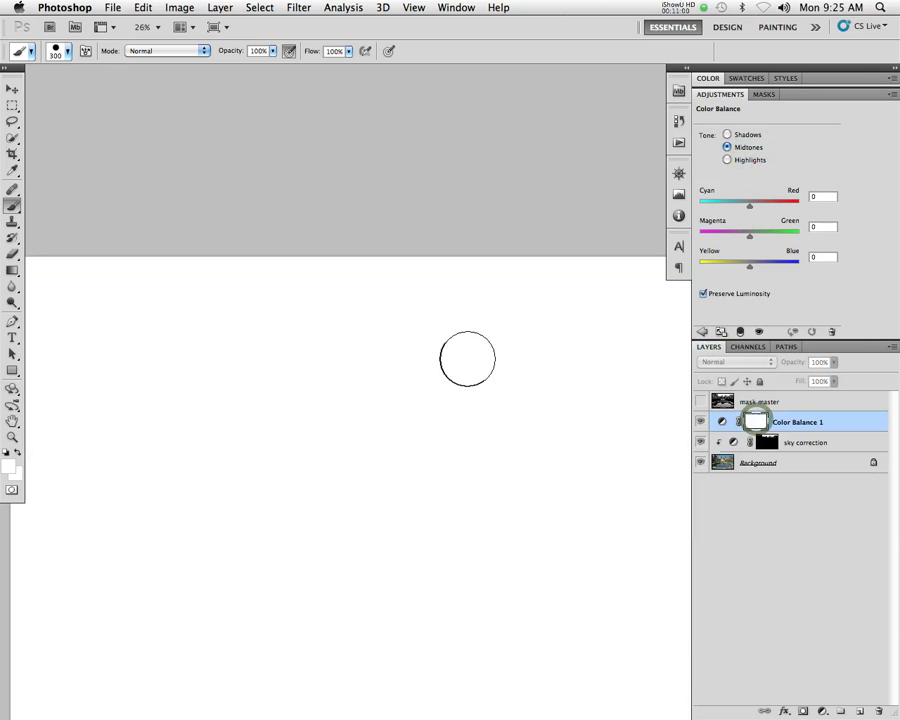
left_click(143, 7)
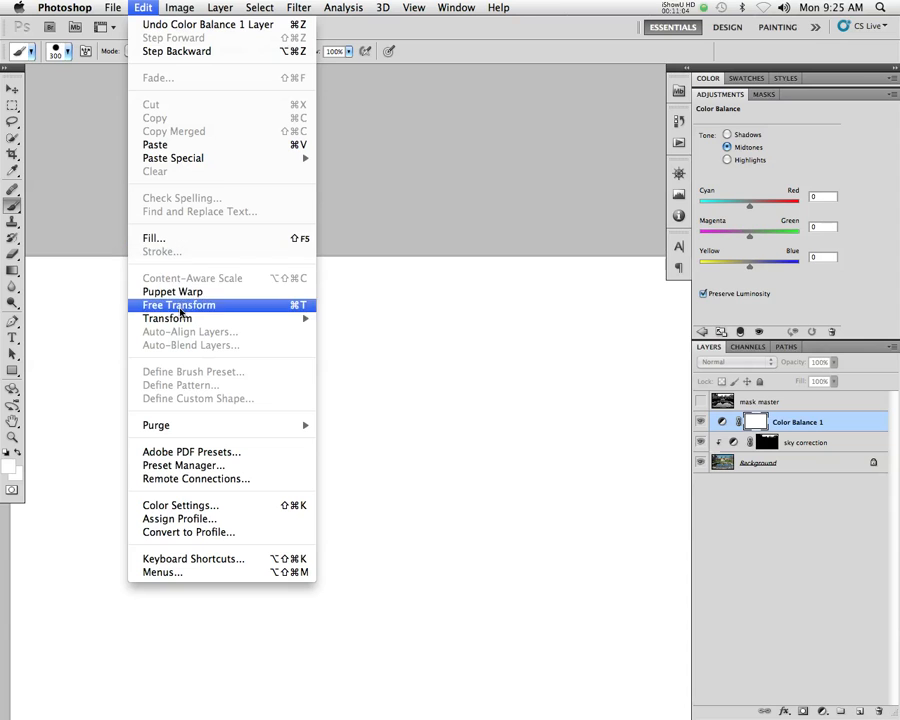
mouse_move(240, 158)
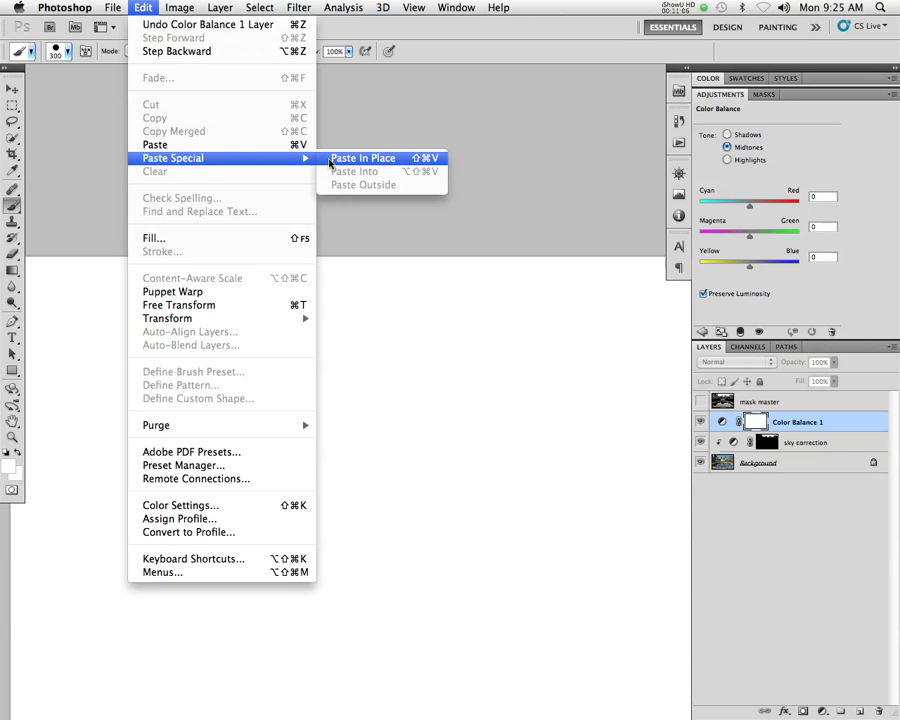
left_click(360, 158)
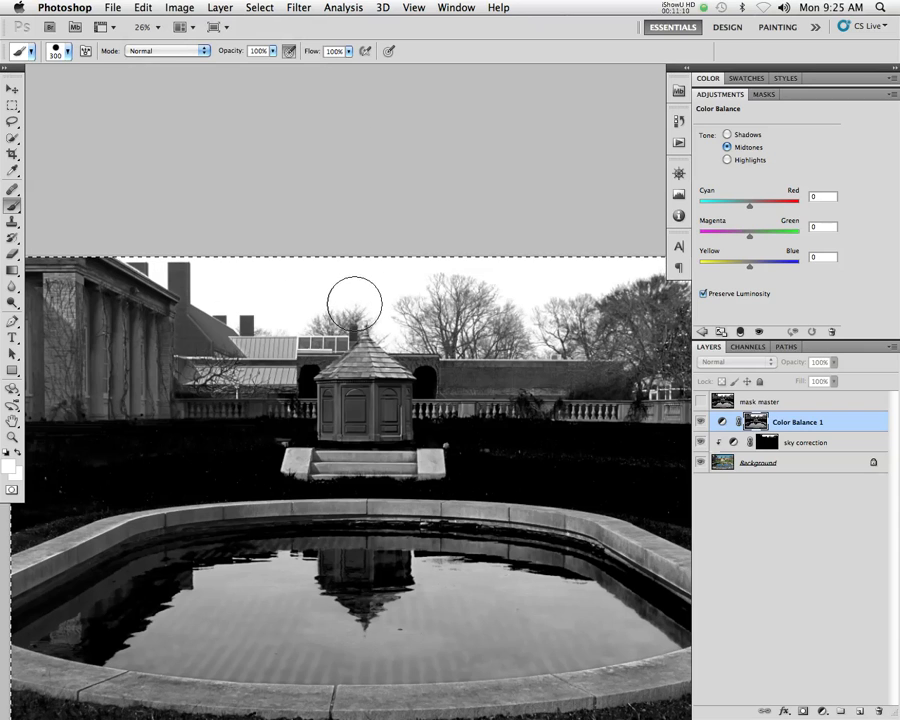
key("super+d")
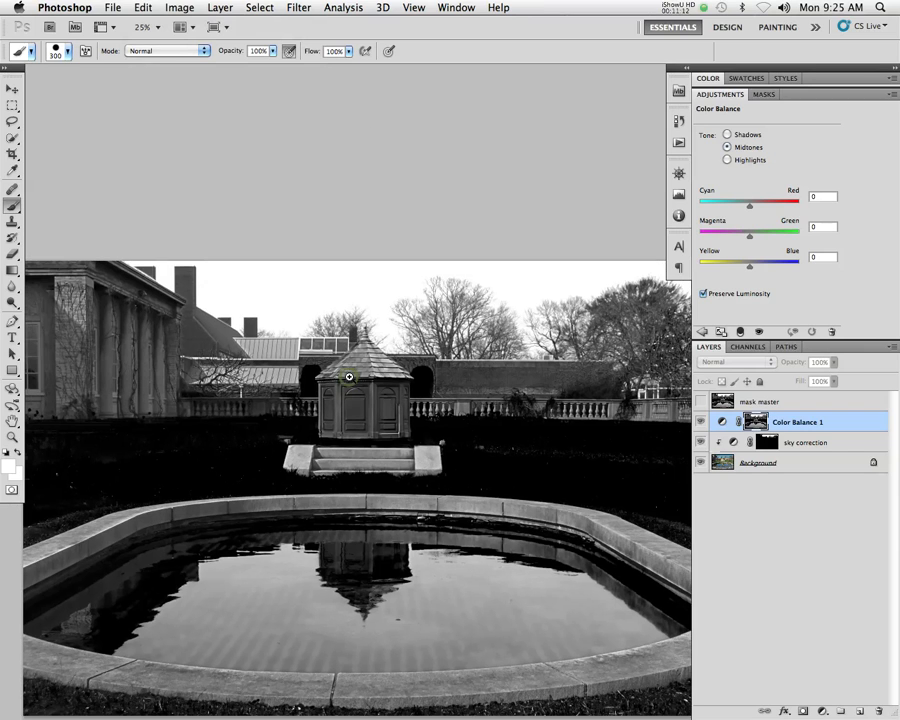
Paint the mask black over the sky, buildings, lawn and the ground in front of the pool.
key("super+minus")
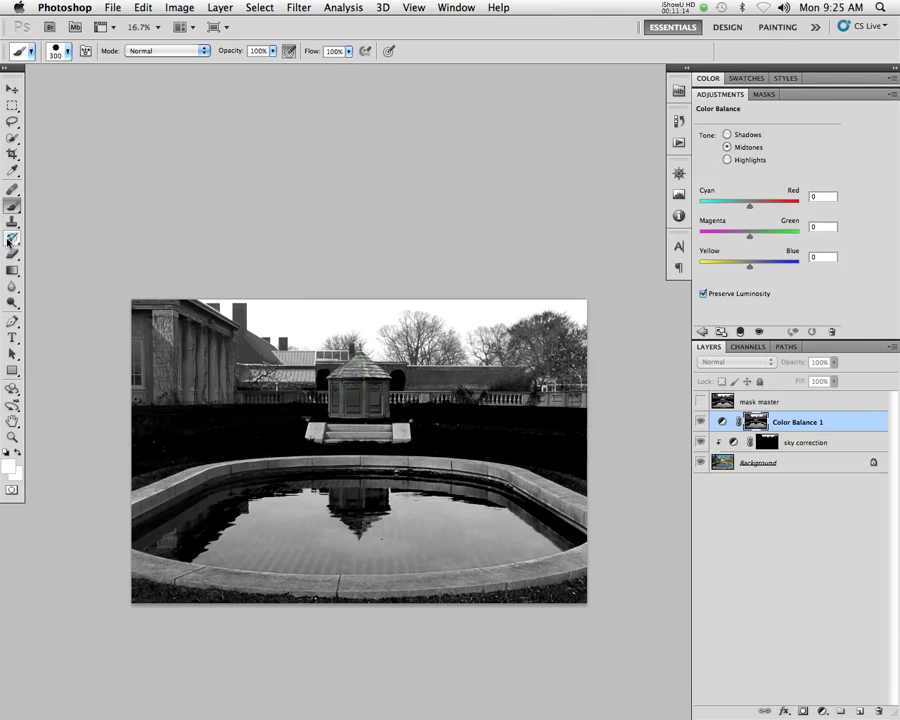
mouse_move(345, 360)
left_mouse_down()
mouse_move(351, 364)
mouse_move(346, 351)
left_mouse_up()
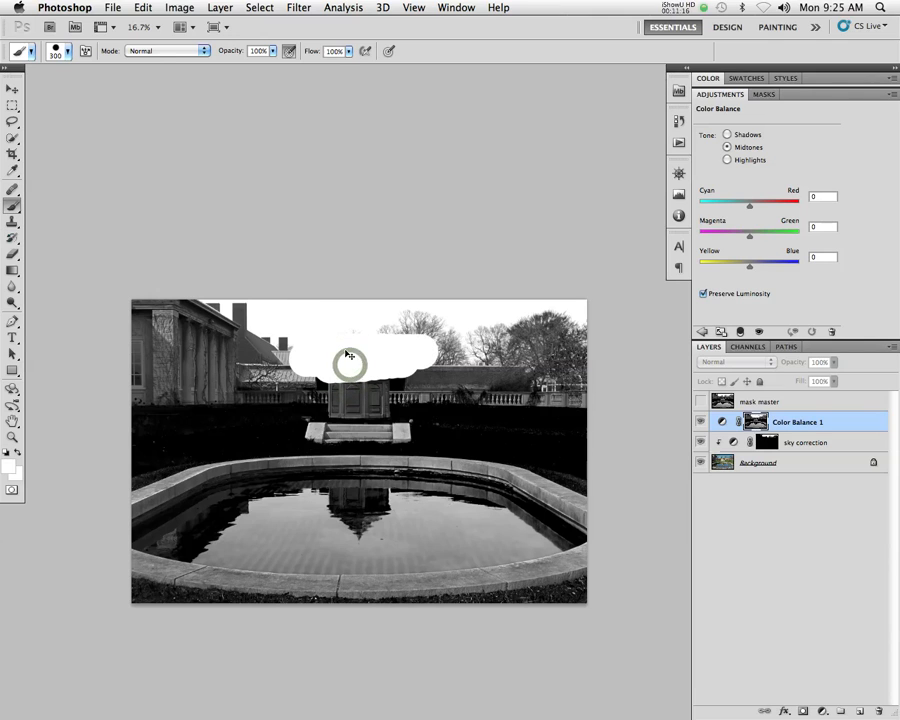
key("super+z")
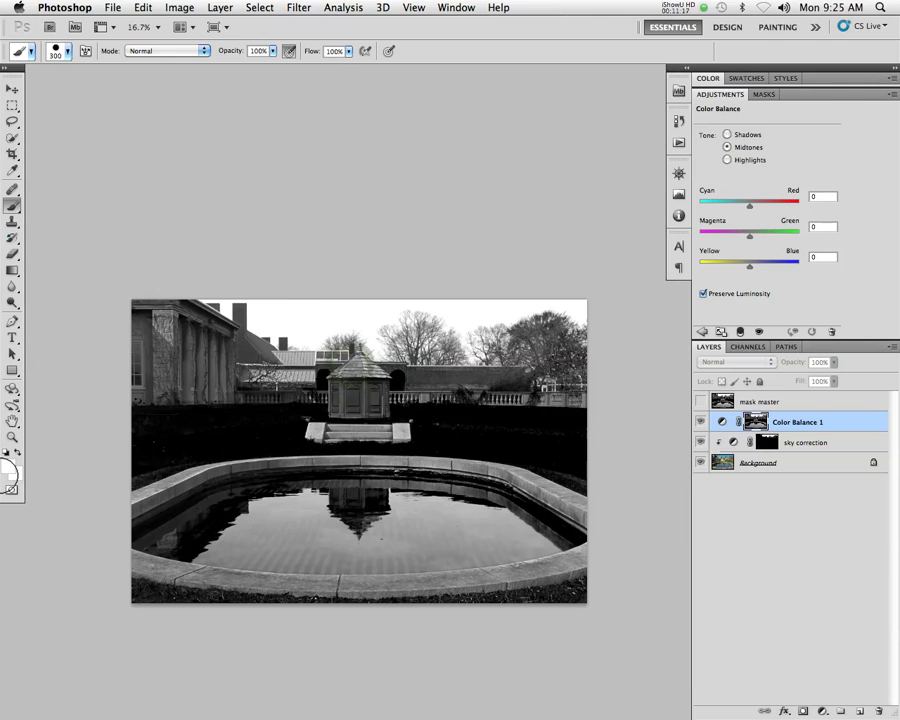
left_click(17, 452)
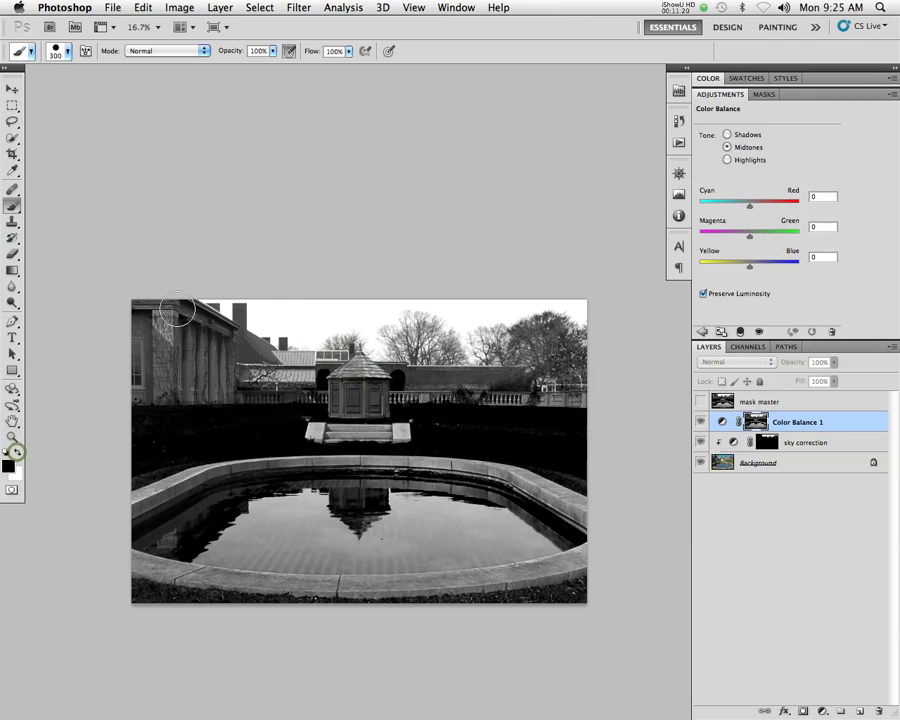
mouse_move(140, 315)
left_mouse_down()
mouse_move(559, 311)
mouse_move(576, 314)
mouse_move(332, 331)
mouse_move(609, 332)
mouse_move(260, 339)
mouse_move(193, 357)
mouse_move(614, 363)
mouse_move(109, 370)
mouse_move(153, 352)
mouse_move(216, 352)
mouse_move(614, 391)
mouse_move(455, 399)
mouse_move(180, 389)
mouse_move(256, 407)
mouse_move(512, 414)
mouse_move(256, 423)
mouse_move(419, 427)
left_mouse_up()
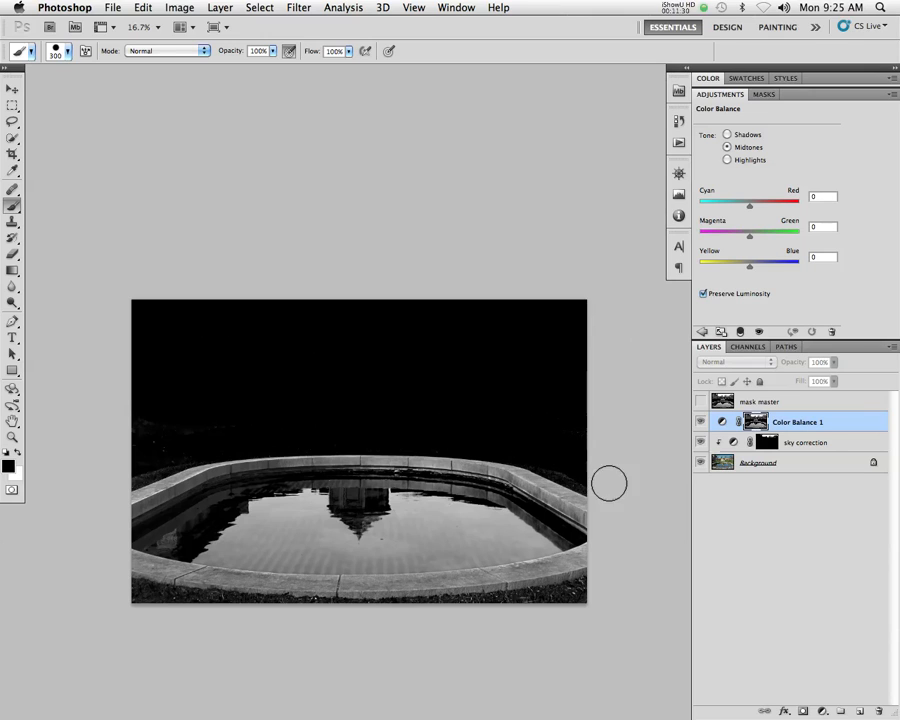
mouse_move(202, 434)
left_mouse_down()
mouse_move(121, 487)
mouse_move(156, 443)
mouse_move(104, 410)
left_mouse_up()
mouse_move(116, 593)
left_mouse_down()
mouse_move(285, 618)
mouse_move(408, 616)
mouse_move(600, 584)
mouse_move(328, 606)
left_mouse_up()
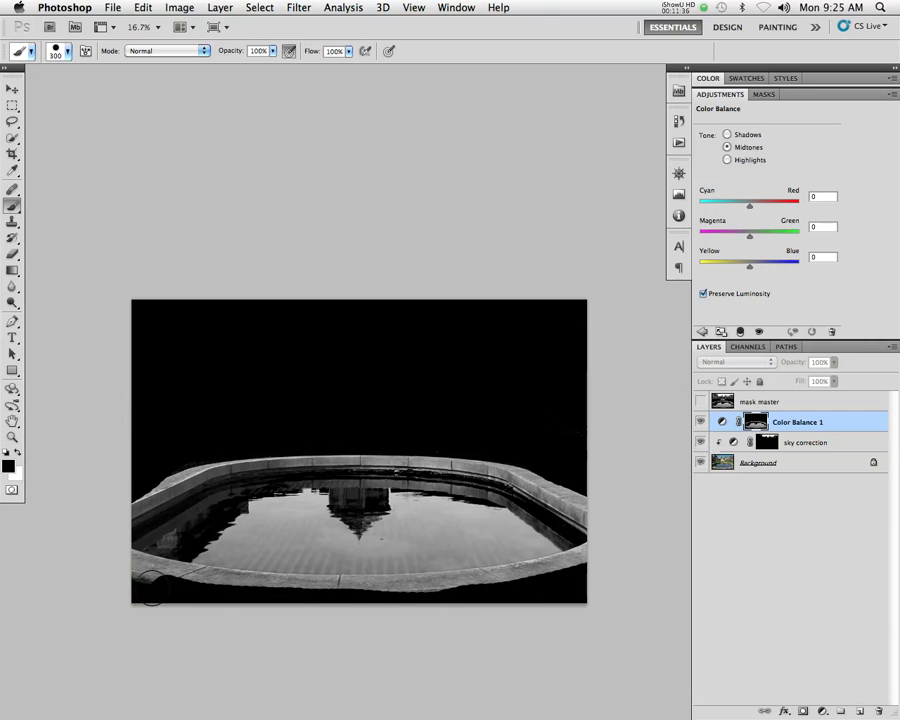
Select the stone rim around the whole pool in the mask with the Quick Selection tool.
left_click(12, 137)
mouse_move(190, 575)
left_mouse_down()
mouse_move(440, 585)
mouse_move(510, 577)
mouse_move(586, 550)
mouse_move(570, 482)
mouse_move(563, 490)
left_mouse_up()
left_click_drag(493, 469, 368, 461)
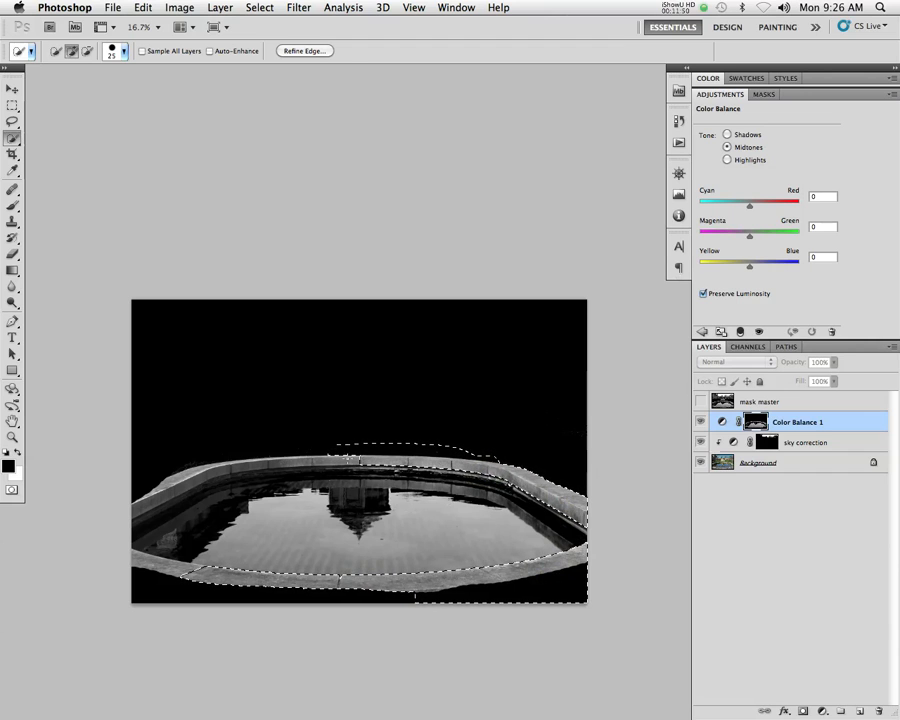
left_click_drag(345, 458, 216, 468)
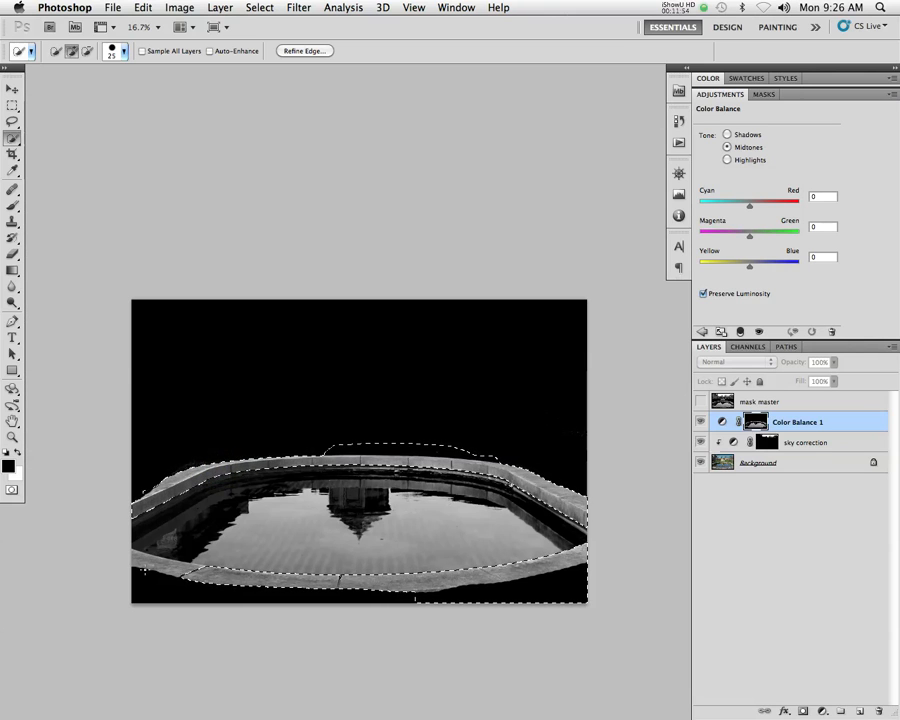
left_click(134, 555)
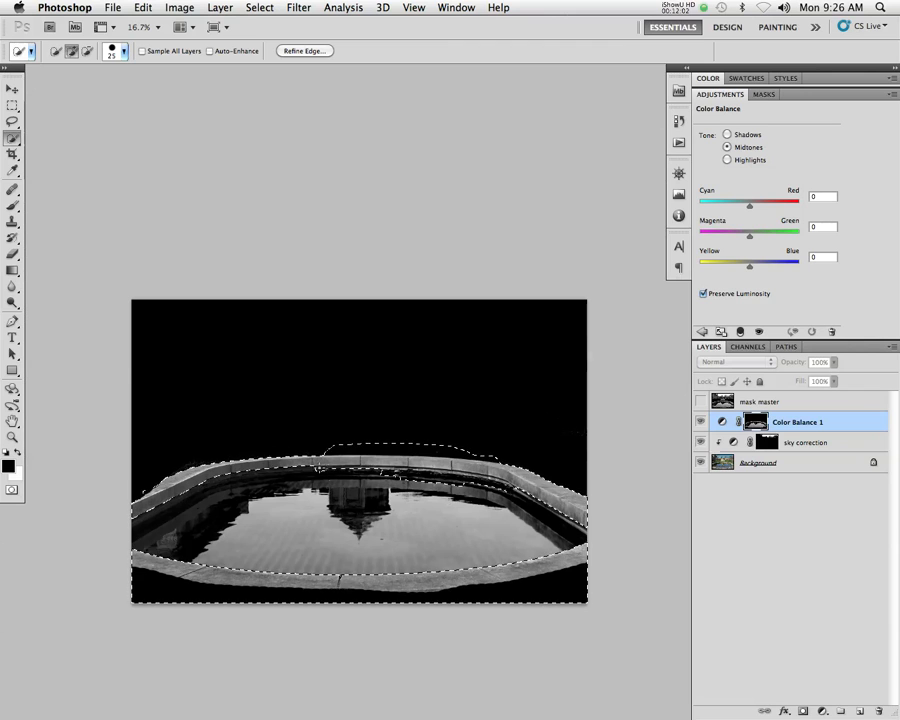
Enlarge the selection brush to 125 and subtract the water and the pool's inner edge from the rim selection.
key("alt")
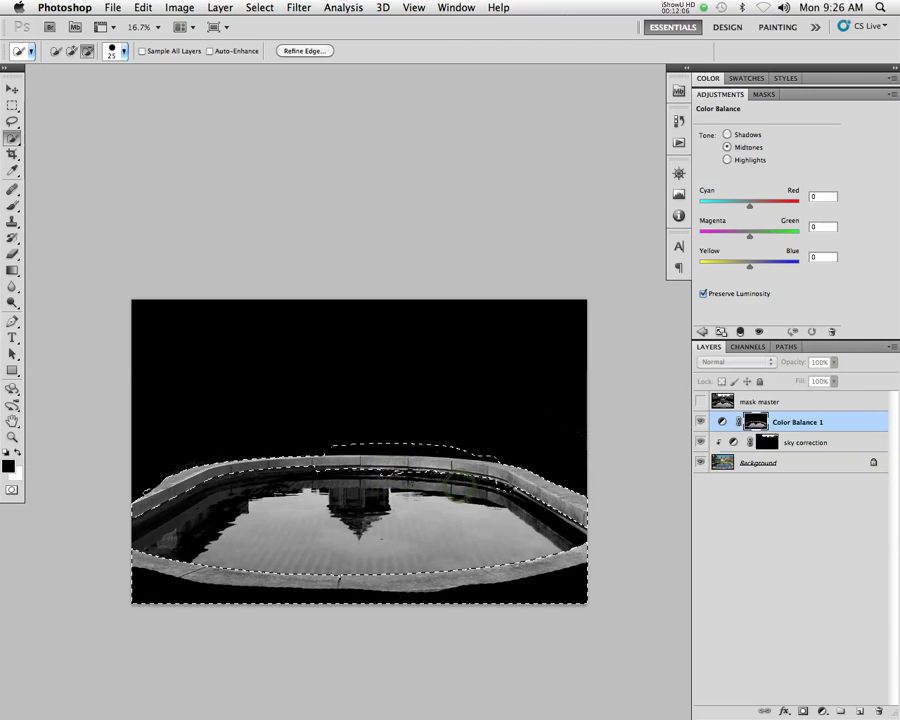
key("bracketright")
key("bracketright")
key("bracketright")
mouse_move(413, 484)
left_mouse_down()
mouse_move(371, 478)
mouse_move(414, 480)
mouse_move(290, 464)
left_mouse_up()
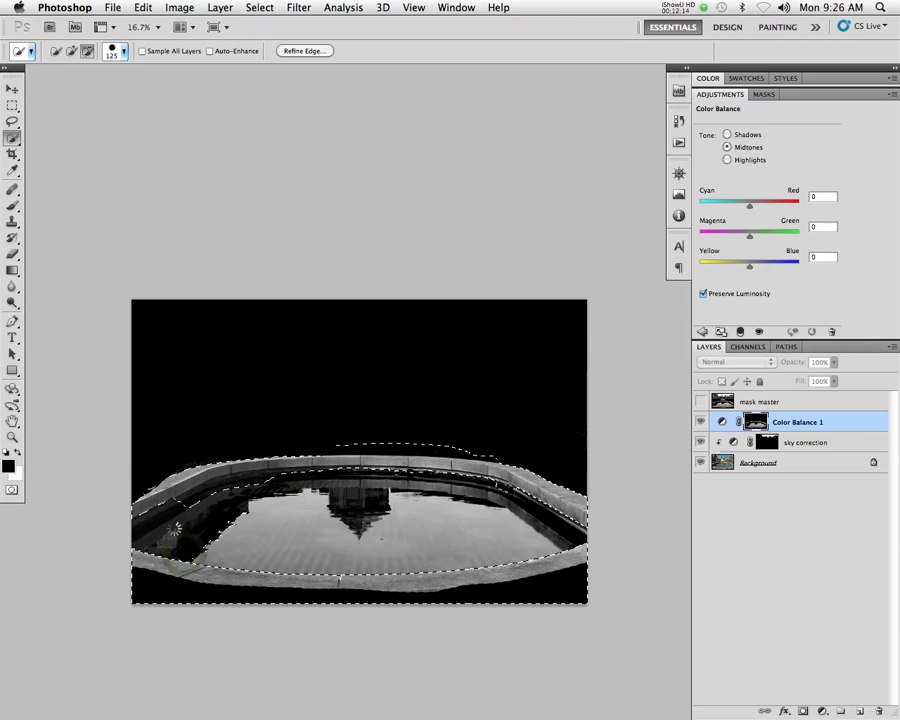
left_click(516, 500, "alt")
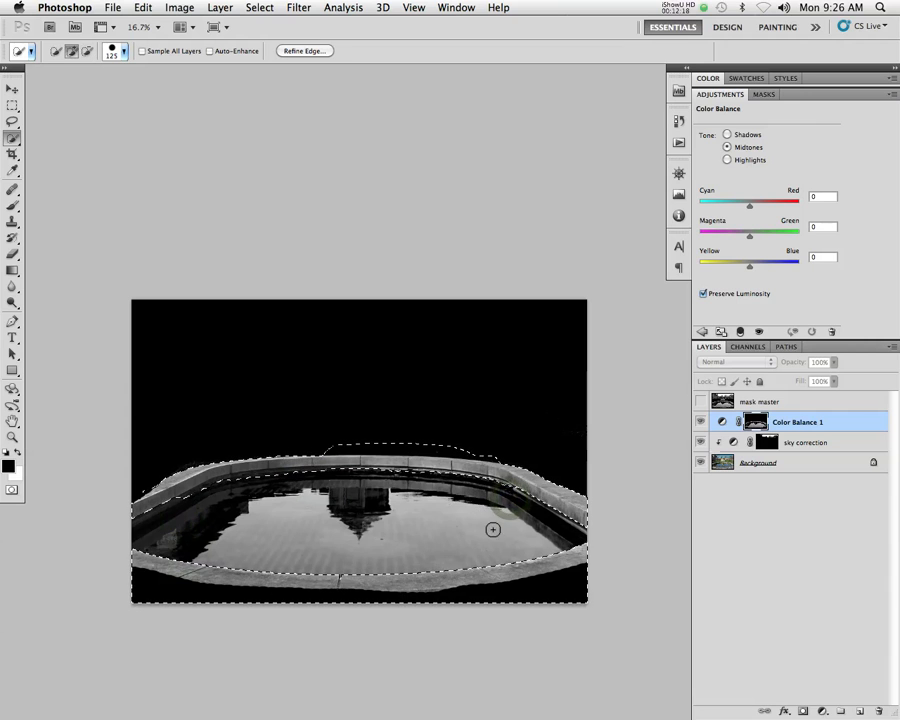
Paint the selected stone rim black in the mask with the Brush tool and clear the selection.
left_click(16, 205)
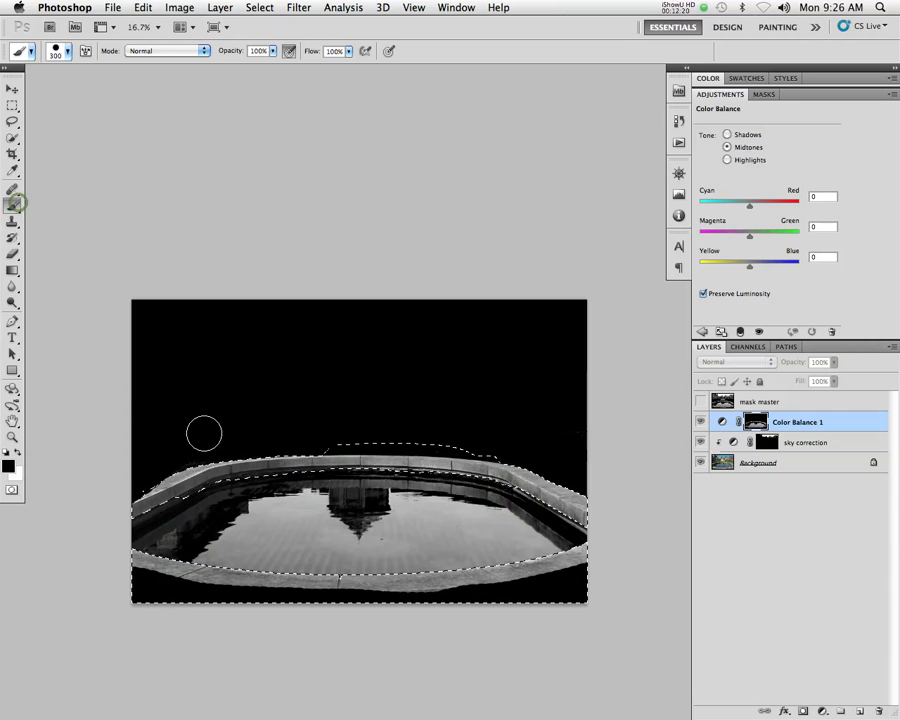
mouse_move(165, 497)
left_mouse_down()
mouse_move(152, 487)
mouse_move(321, 457)
left_mouse_up()
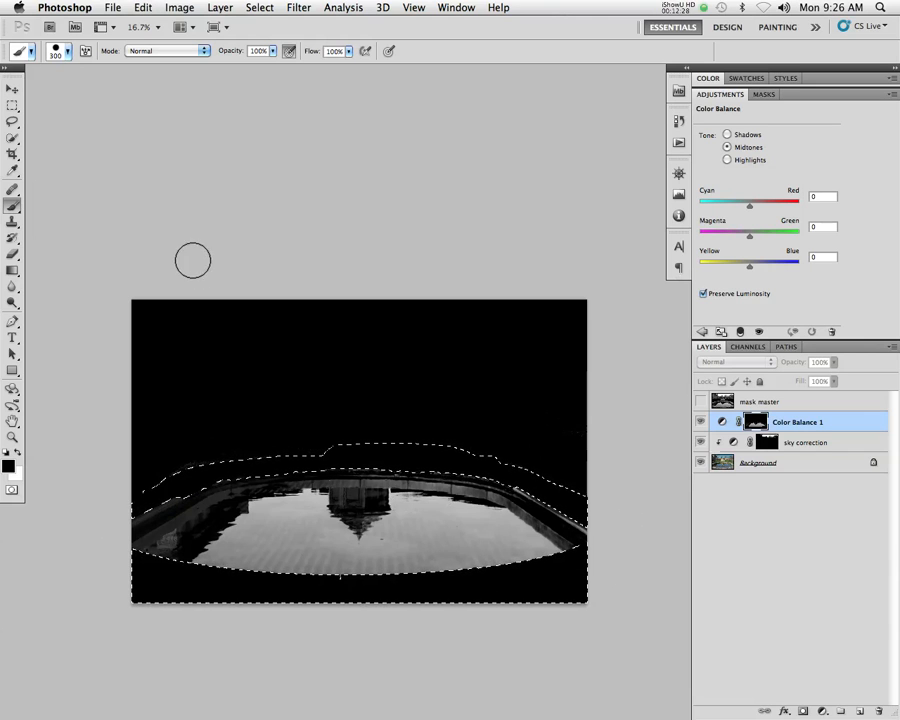
key("super+d")
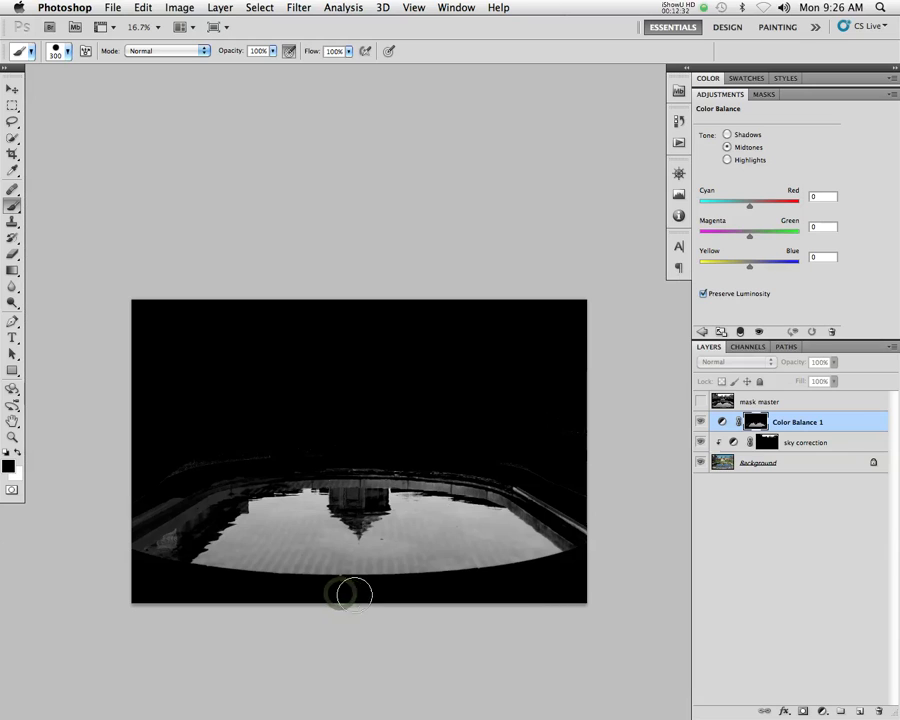
Return from the mask to the image view and release the sky correction layer's clipping to the Background.
left_click(755, 421, "alt")
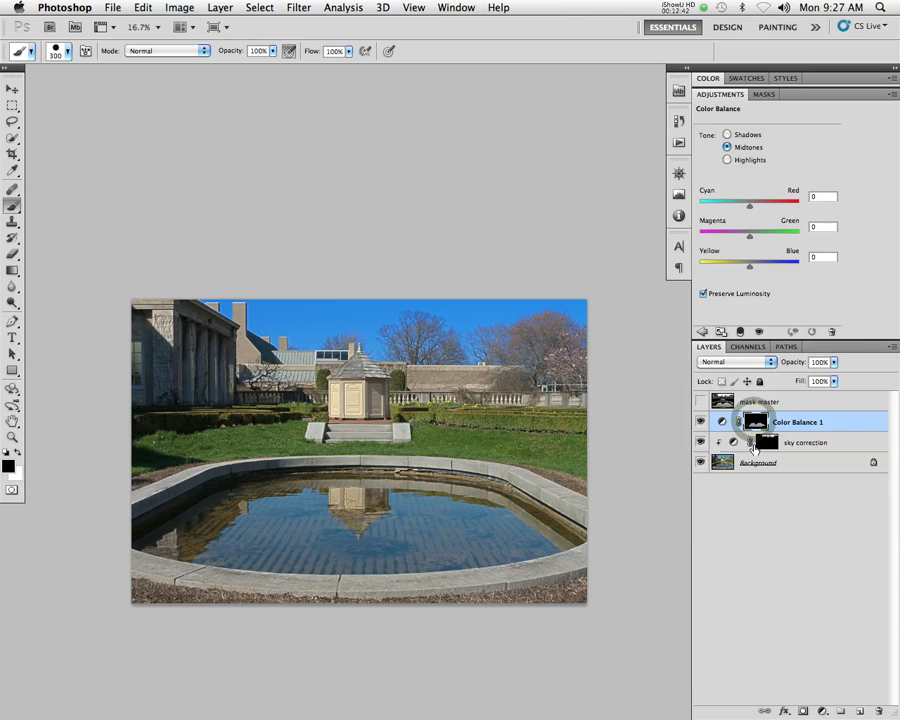
left_click(780, 445)
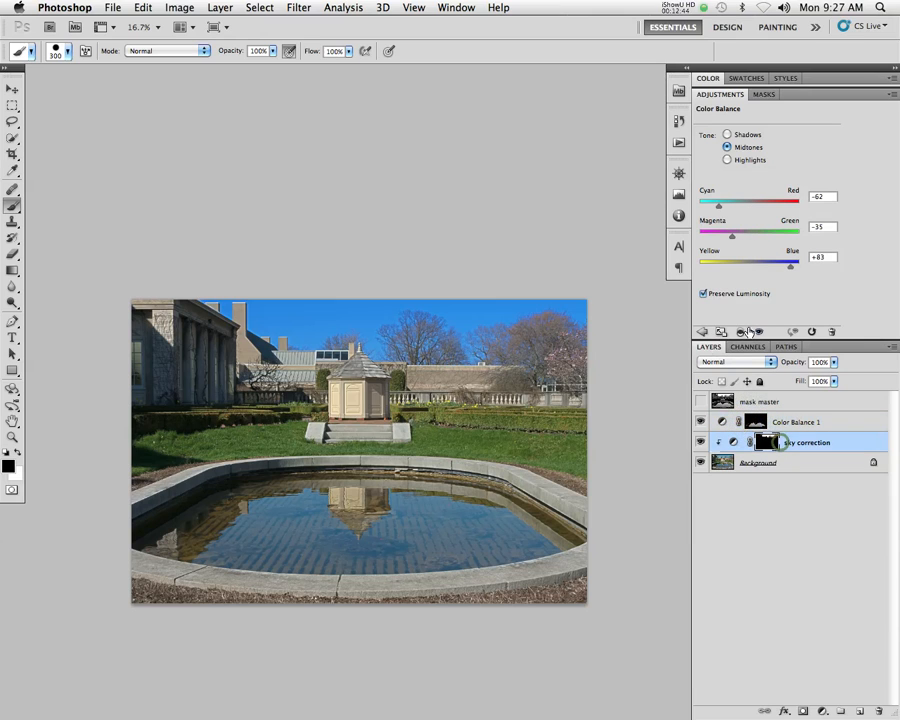
left_click(740, 331)
Set the Color Balance 1 layer's midtones to Cyan–Red -16, Magenta–Green 0 and Yellow–Blue +65.
left_click(781, 422)
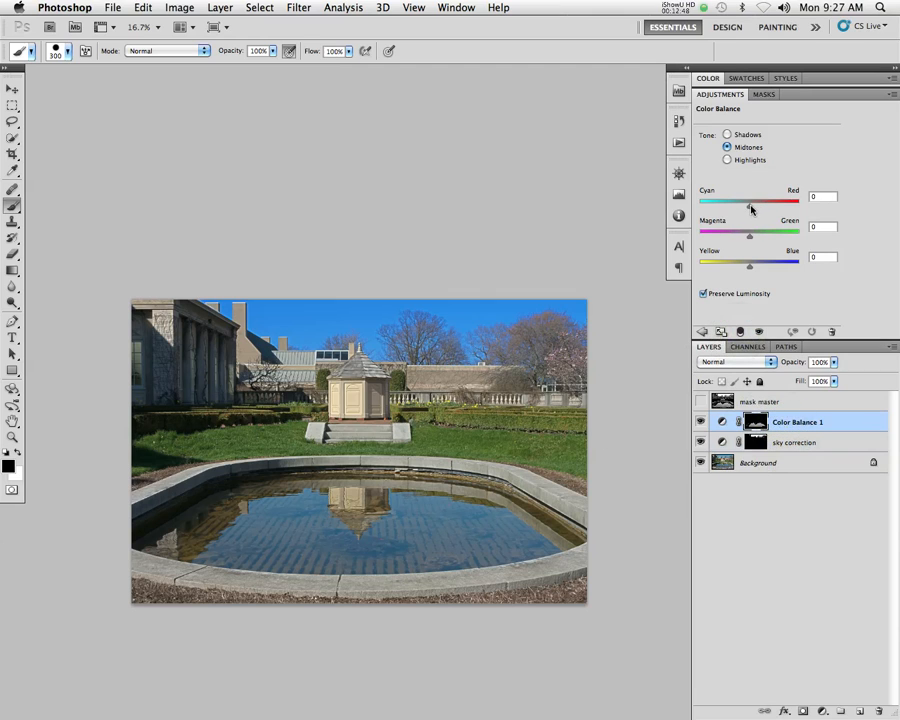
left_click_drag(771, 208, 797, 214)
left_click_drag(733, 217, 741, 230)
left_click_drag(765, 270, 794, 269)
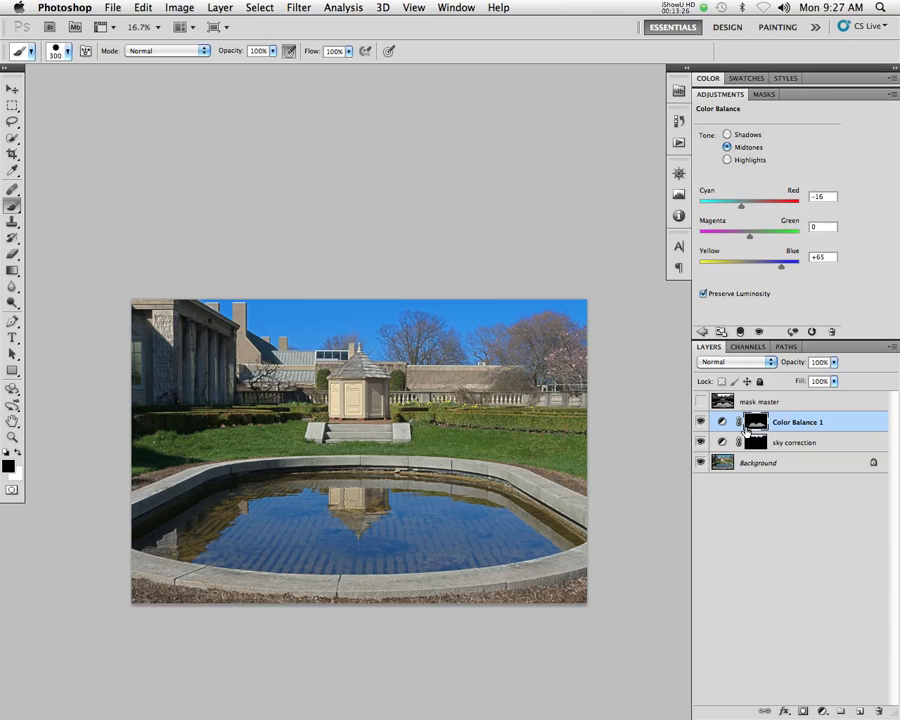
Display the Color Balance 1 mask and try painting the pool's water white with a 175 px brush.
left_click(746, 428, "alt")
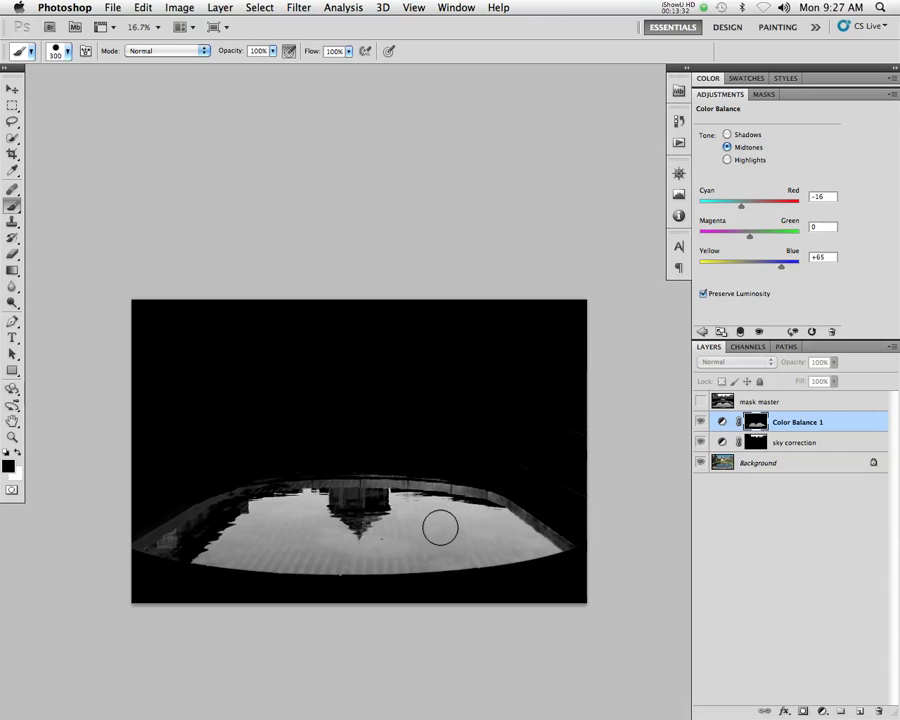
left_click_drag(359, 519, 432, 513)
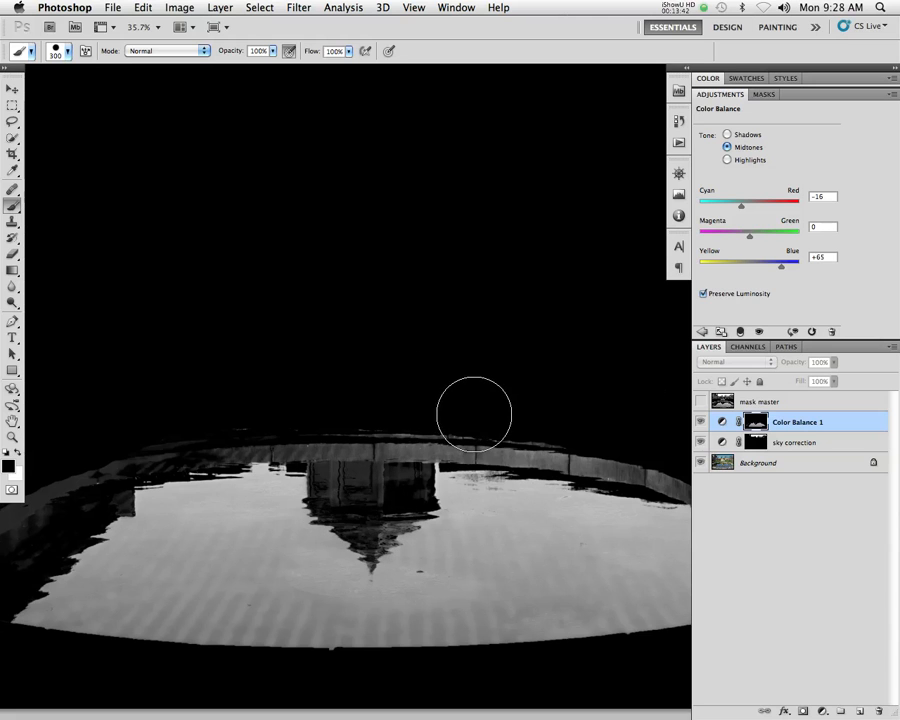
left_click_drag(288, 440, 392, 402)
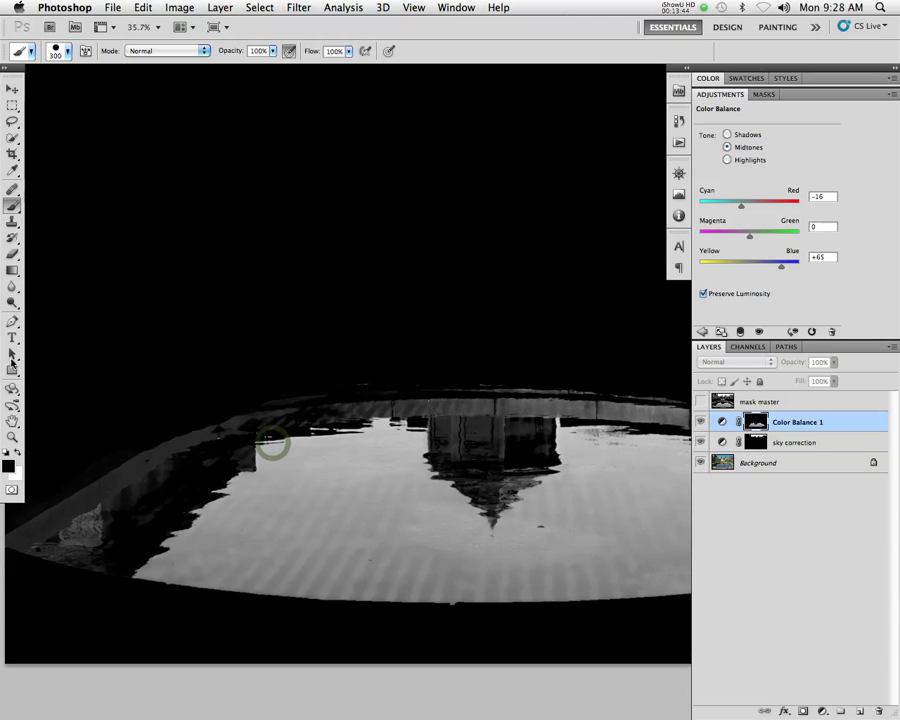
key("bracketleft")
key("bracketleft")
key("bracketleft")
mouse_move(441, 575)
left_mouse_down()
mouse_move(381, 525)
mouse_move(348, 504)
mouse_move(350, 494)
mouse_move(328, 531)
left_mouse_up()
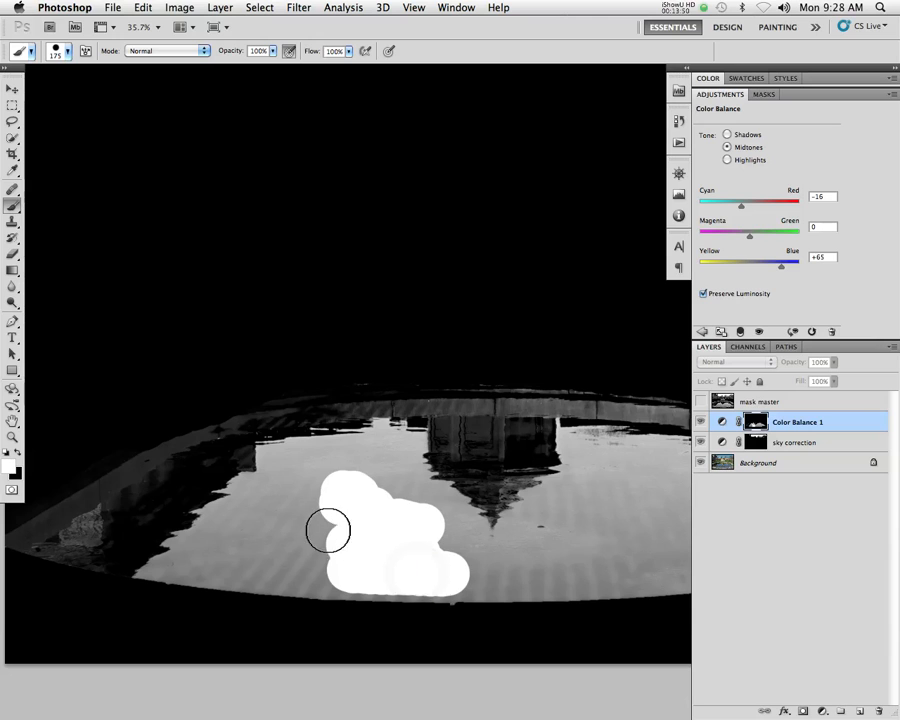
key("super+z")
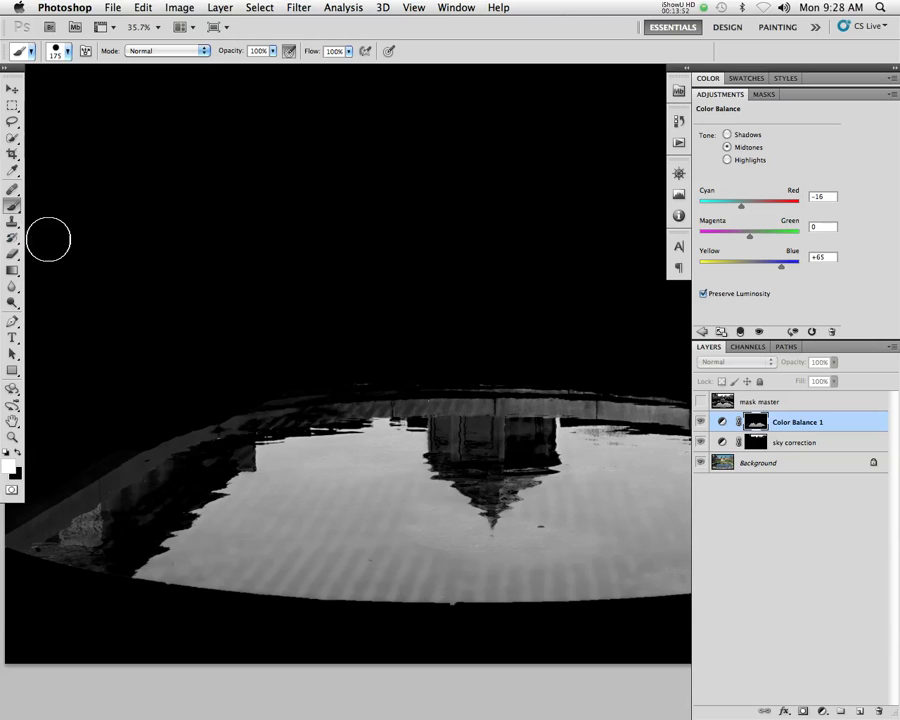
Select the bright water area of the pool in the mask with the Quick Selection tool, excluding the gazebo's reflection.
left_click(10, 137)
mouse_move(310, 554)
left_mouse_down()
mouse_move(341, 503)
mouse_move(538, 571)
mouse_move(612, 552)
mouse_move(614, 541)
mouse_move(442, 555)
left_mouse_up()
mouse_move(325, 532)
left_mouse_down()
mouse_move(434, 542)
mouse_move(190, 538)
left_mouse_up()
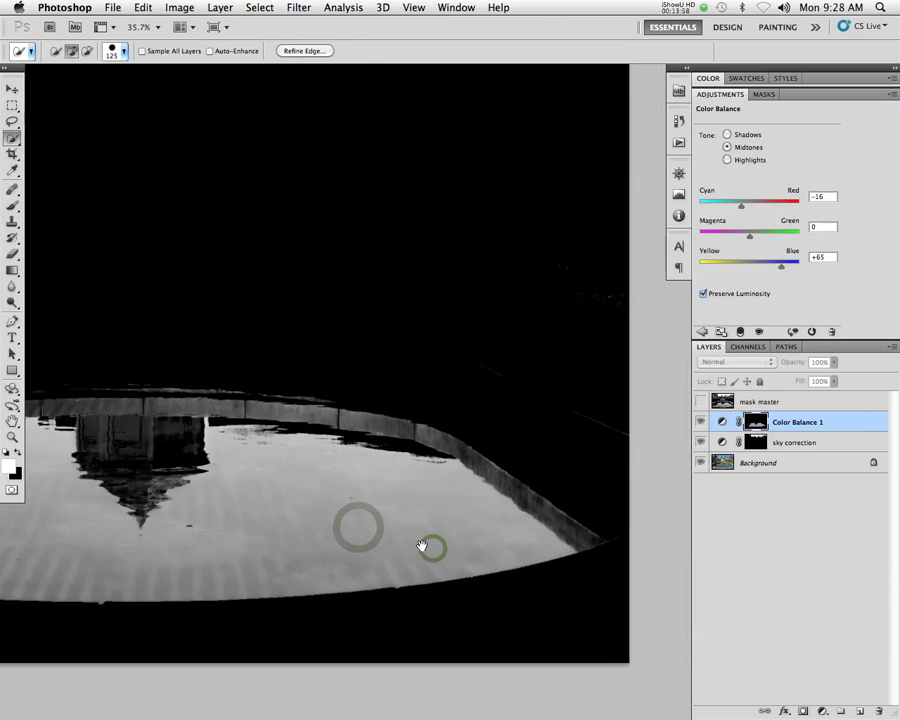
left_click_drag(401, 544, 442, 546)
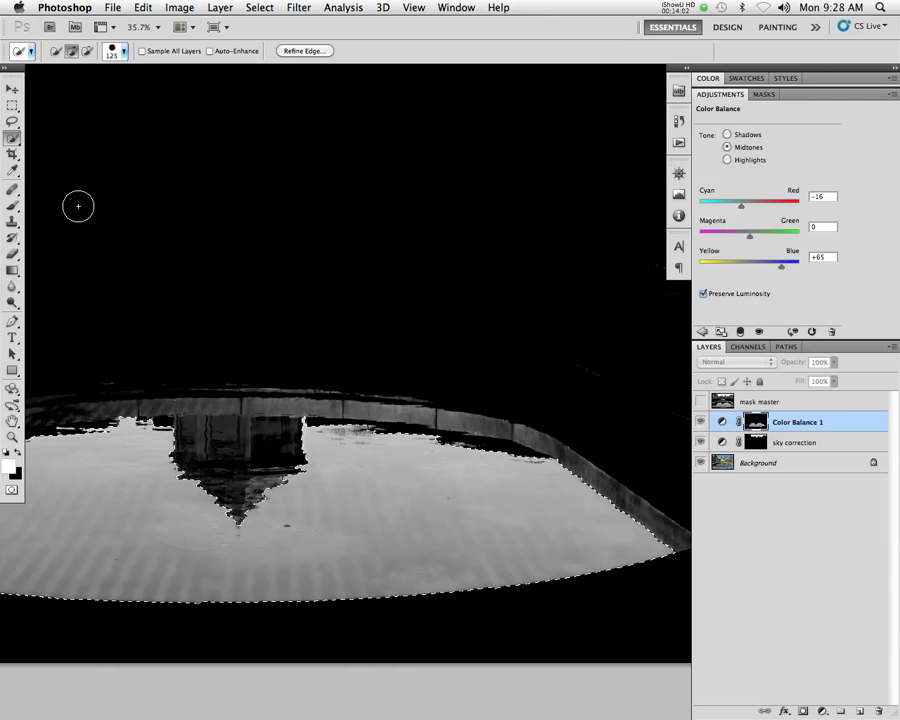
Try painting the selected water area of the mask white with the Brush at 47% opacity, and undo the stroke.
left_click(12, 206)
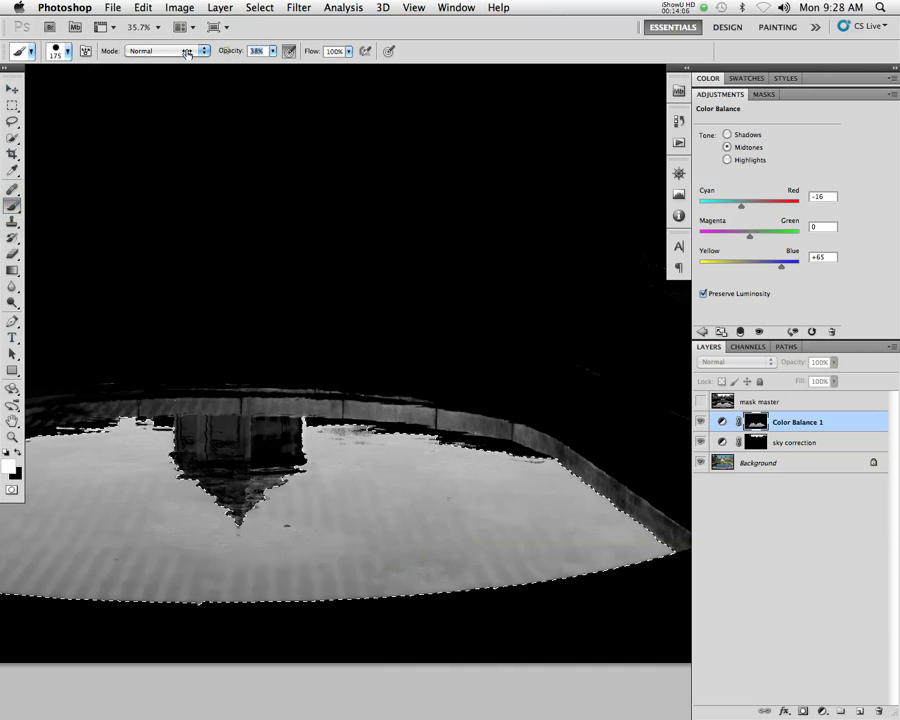
mouse_move(155, 51)
left_mouse_down()
mouse_move(202, 52)
mouse_move(190, 53)
left_mouse_up()
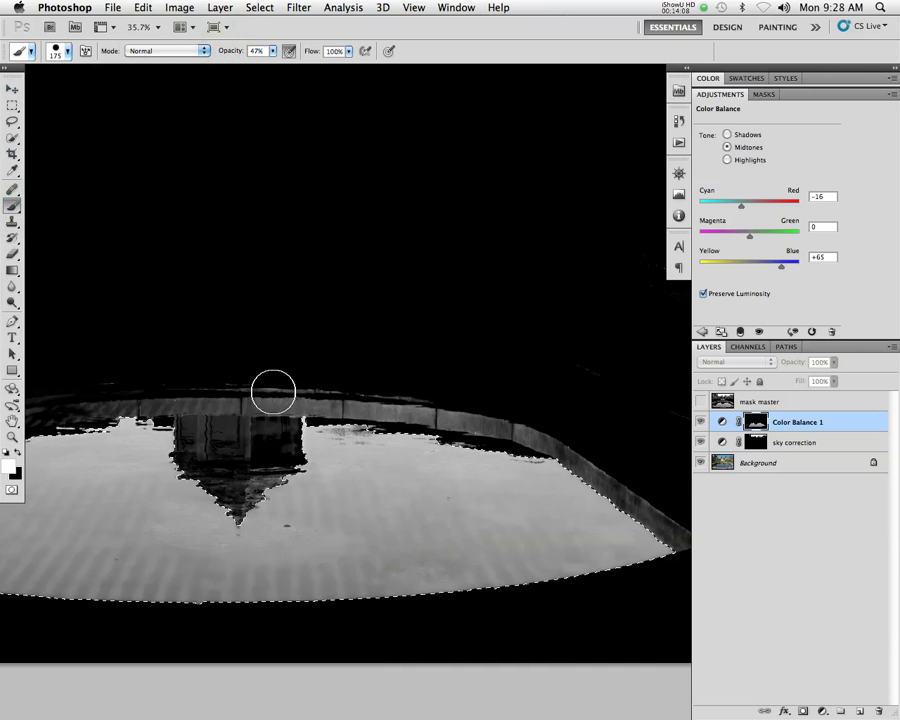
mouse_move(290, 592)
left_mouse_down()
mouse_move(320, 548)
mouse_move(392, 593)
left_mouse_up()
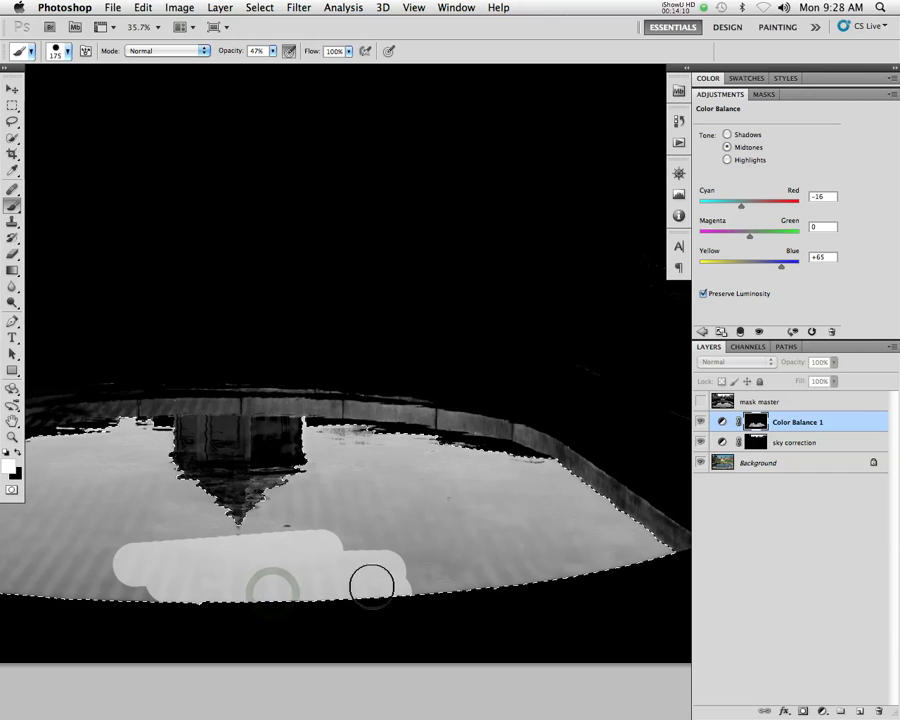
key("super+z")
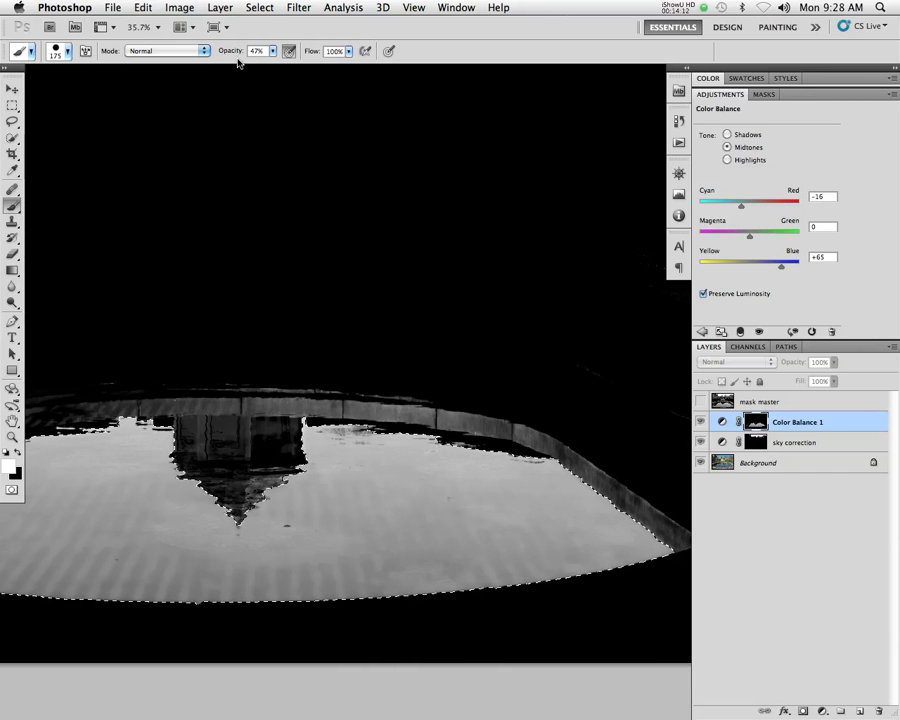
Paint the whole selected water area of the Color Balance 1 mask solid white with a 175 px brush at 100% opacity.
left_click_drag(234, 52, 305, 56)
mouse_move(394, 597)
left_mouse_down()
mouse_move(40, 597)
mouse_move(434, 587)
mouse_move(590, 563)
mouse_move(578, 554)
mouse_move(663, 538)
mouse_move(556, 578)
mouse_move(340, 570)
mouse_move(121, 602)
mouse_move(311, 567)
mouse_move(83, 563)
mouse_move(355, 550)
mouse_move(315, 531)
mouse_move(300, 503)
mouse_move(173, 462)
left_mouse_up()
mouse_move(311, 417)
left_mouse_down()
mouse_move(592, 443)
mouse_move(403, 497)
mouse_move(604, 504)
mouse_move(322, 515)
mouse_move(292, 478)
left_mouse_up()
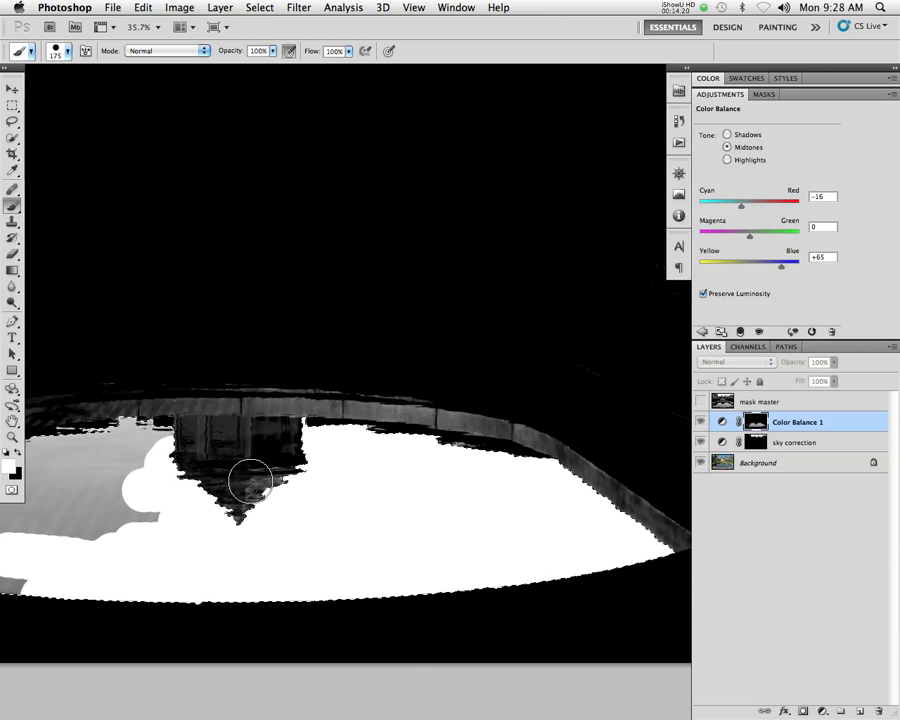
left_click_drag(90, 443, 270, 434)
mouse_move(153, 519)
left_mouse_down()
mouse_move(84, 478)
mouse_move(272, 424)
mouse_move(281, 468)
mouse_move(223, 460)
mouse_move(117, 589)
mouse_move(156, 552)
mouse_move(139, 496)
mouse_move(369, 557)
mouse_move(452, 527)
mouse_move(386, 516)
left_mouse_up()
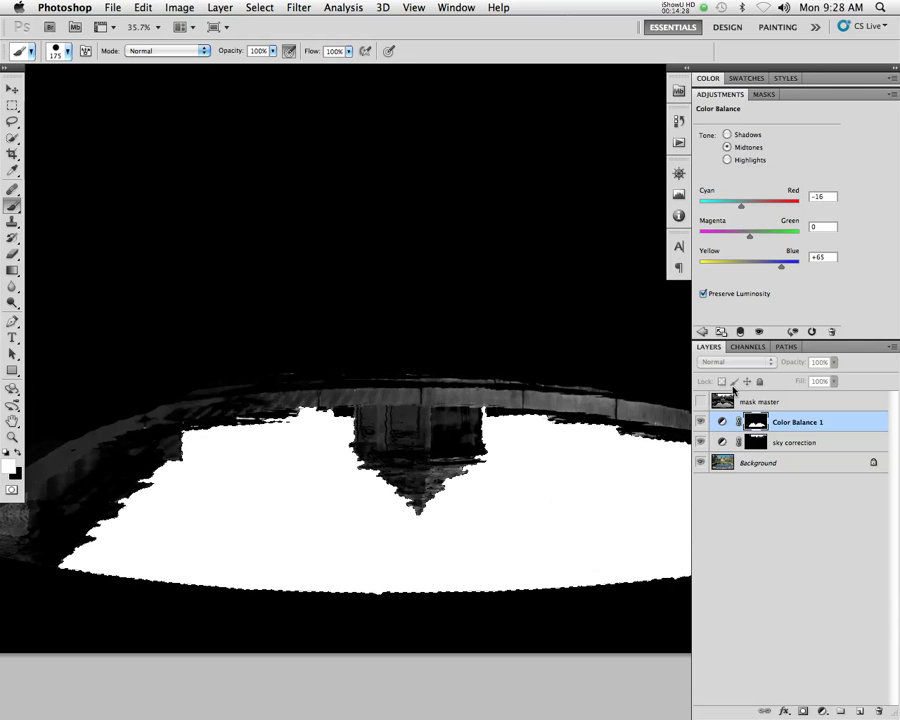
Return to the image view and set the Color Balance 1 layer's midtones Yellow–Blue to +50.
left_click(720, 463)
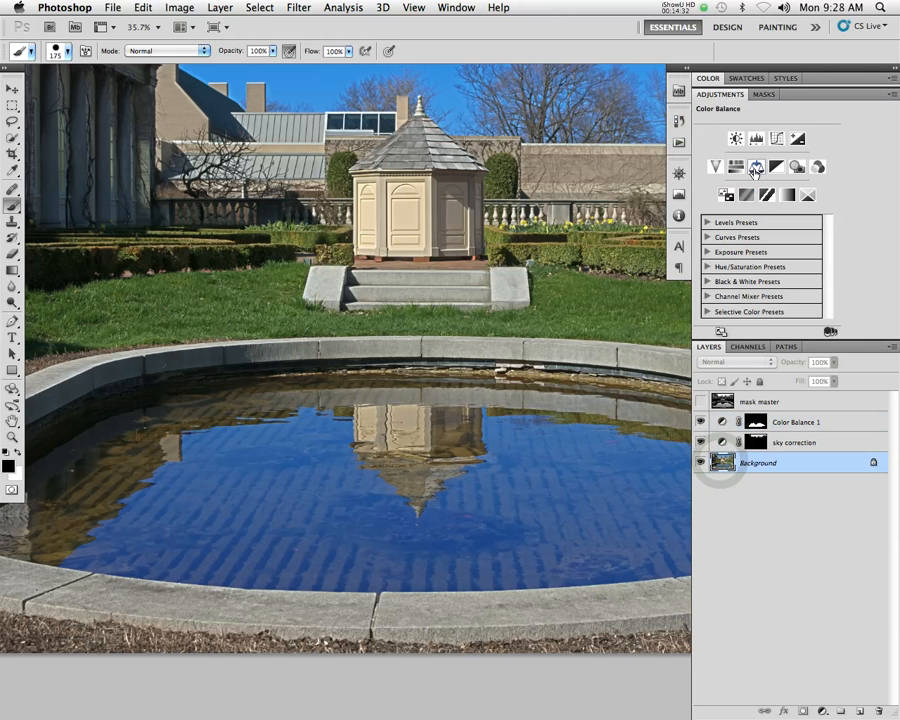
left_click(818, 421)
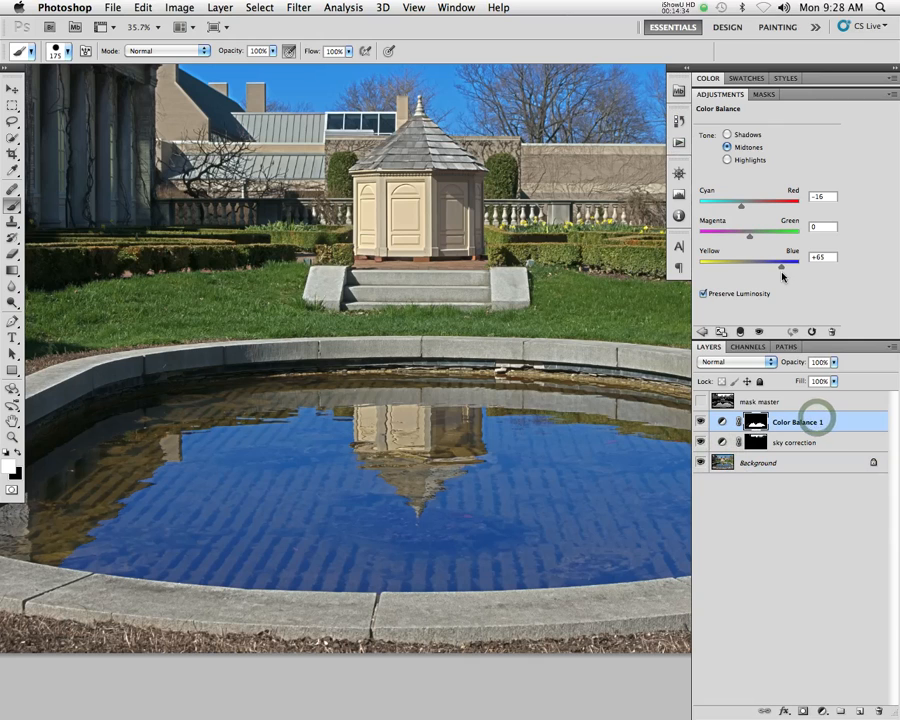
mouse_move(781, 267)
left_mouse_down()
mouse_move(768, 270)
mouse_move(775, 272)
left_mouse_up()
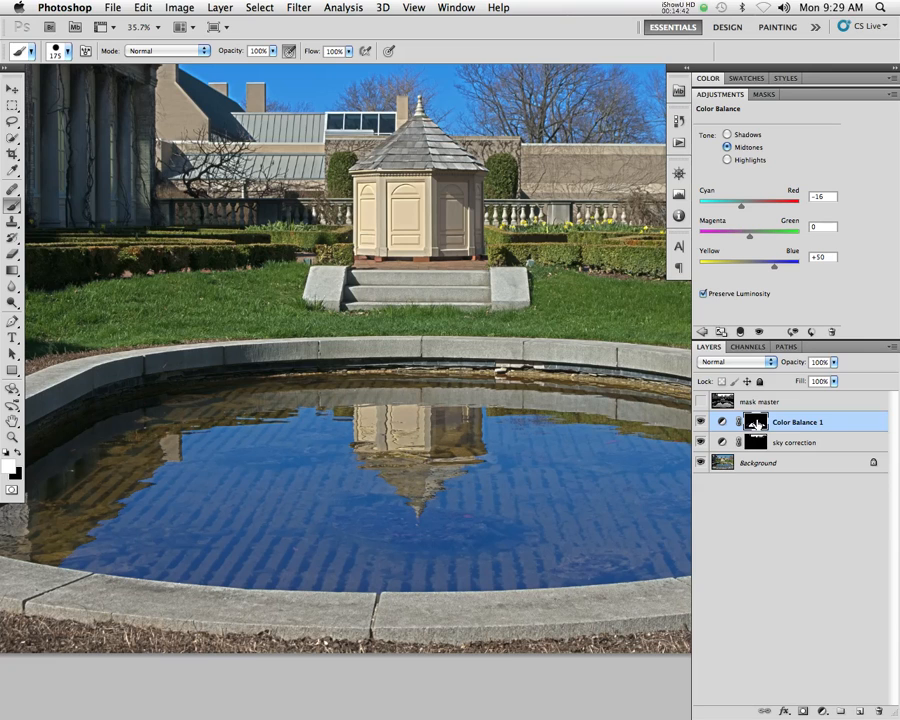
Display the Color Balance 1 mask and select the gazebo's dark reflection with the Quick Selection tool, excluding the pool rim.
left_click(755, 421, "alt")
key("bracketright")
key("bracketright")
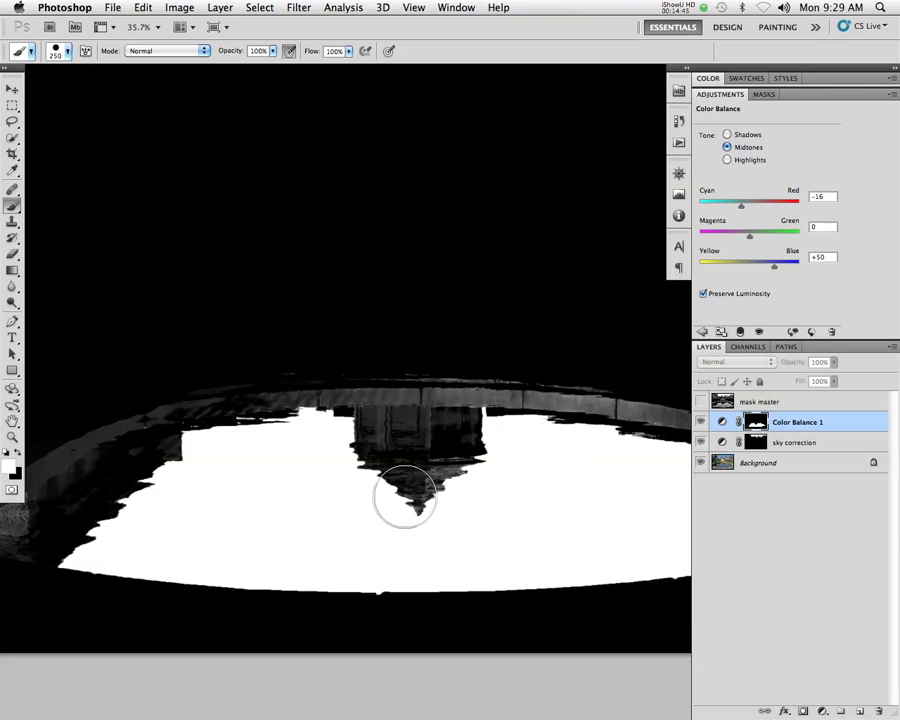
left_click(12, 138)
mouse_move(454, 527)
left_mouse_down()
mouse_move(422, 442)
mouse_move(402, 428)
left_mouse_up()
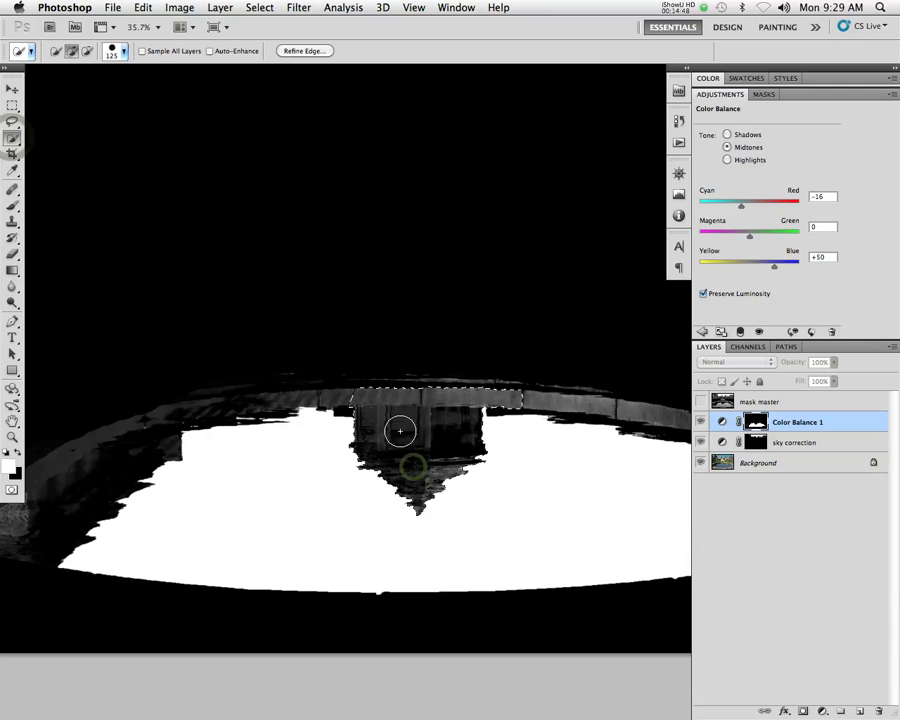
key("alt")
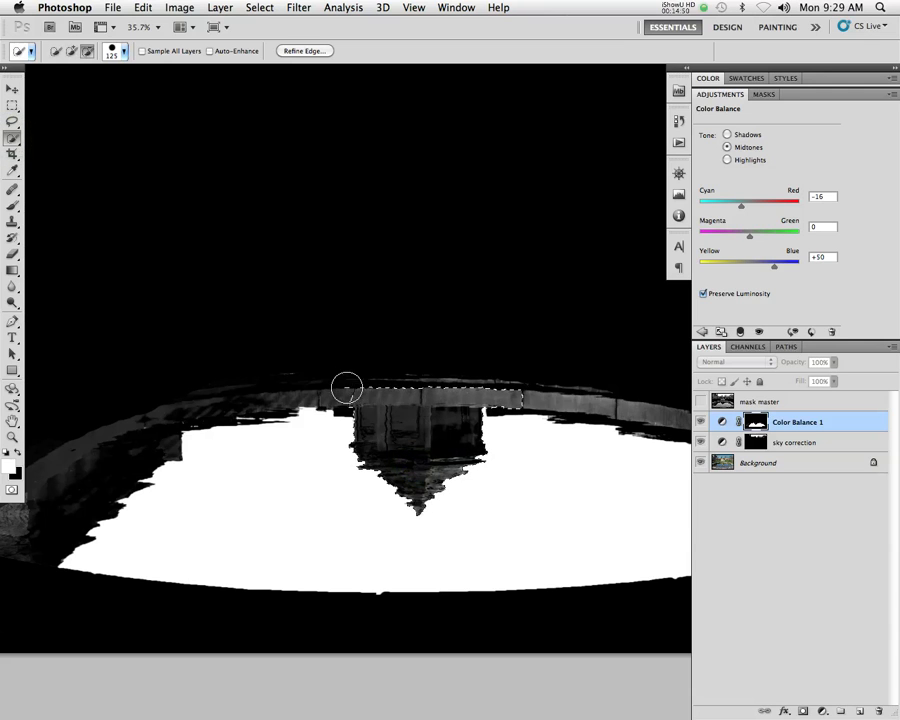
left_click_drag(506, 384, 364, 376)
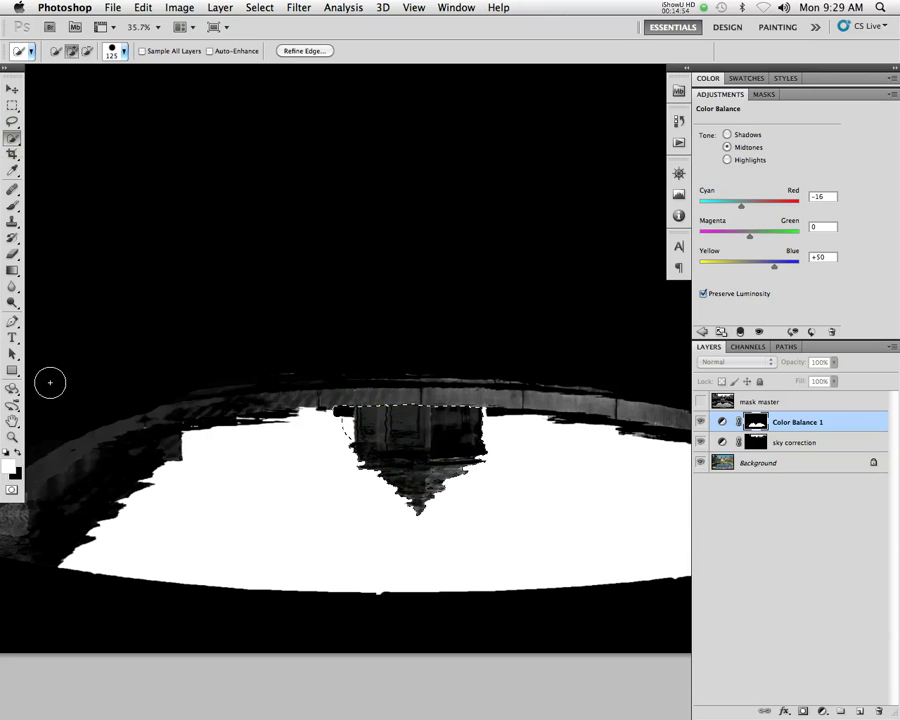
Lighten the selected gazebo reflection in the mask with a 700 px white brush at 30% opacity, and clear the selection.
left_click(10, 206)
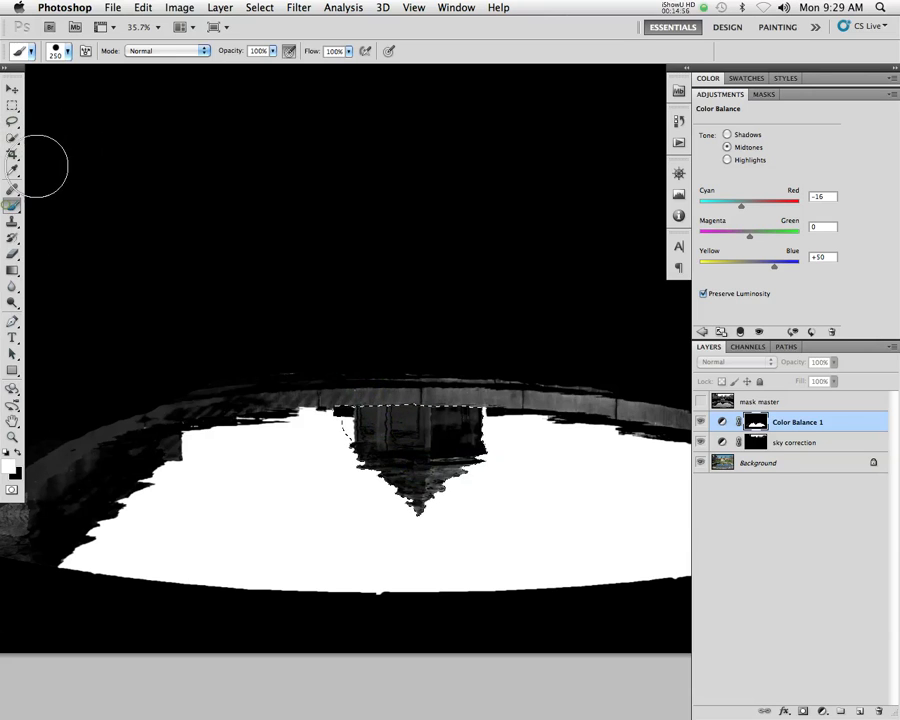
left_click_drag(229, 53, 178, 51)
key("bracketright")
key("bracketright")
left_click(385, 483)
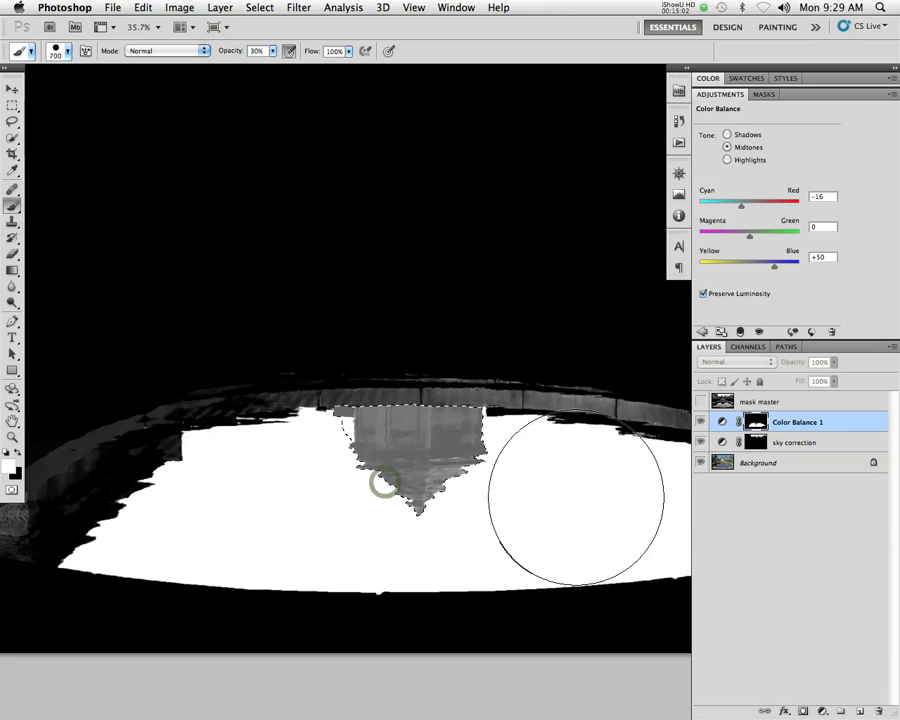
key("super+d")
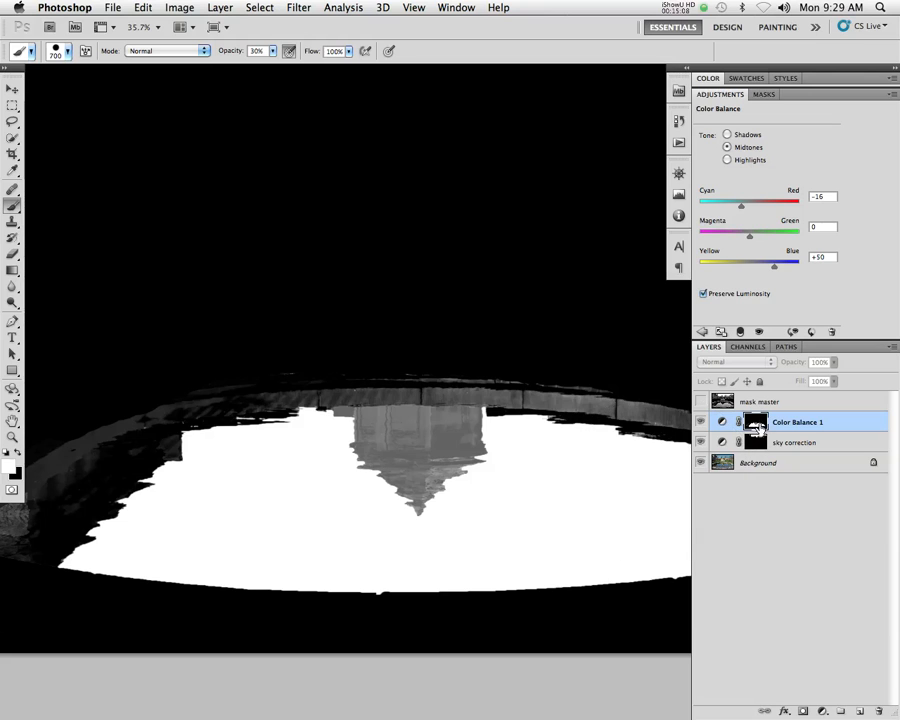
Return to the image view and set the Color Balance 1 layer's midtones Yellow–Blue to +65.
left_click(757, 427, "alt")
left_click_drag(774, 266, 815, 274)
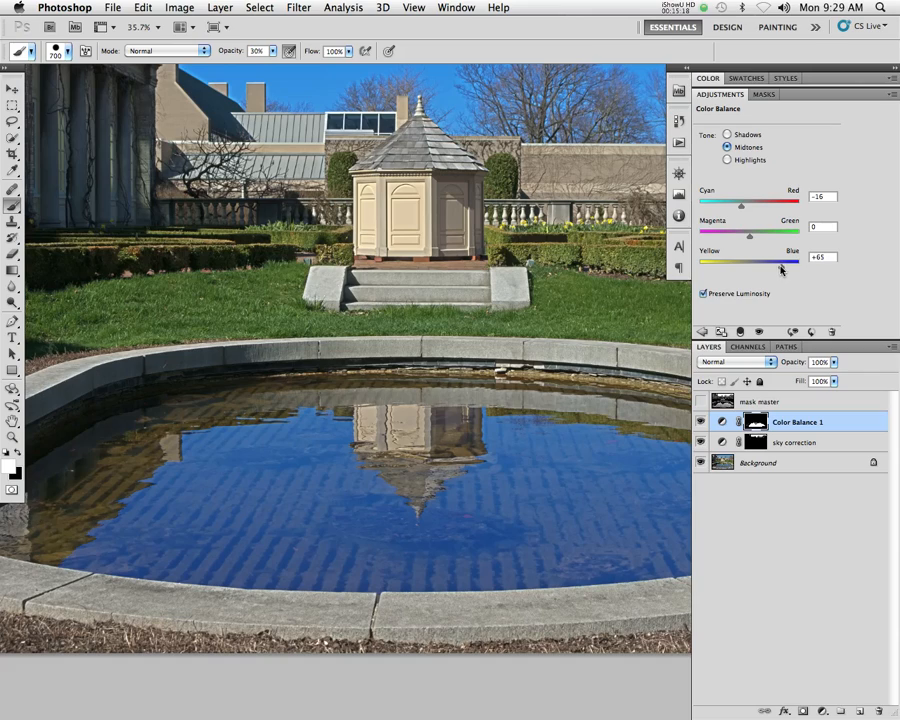
mouse_move(447, 431)
left_mouse_down()
mouse_move(389, 425)
mouse_move(432, 428)
left_mouse_up()
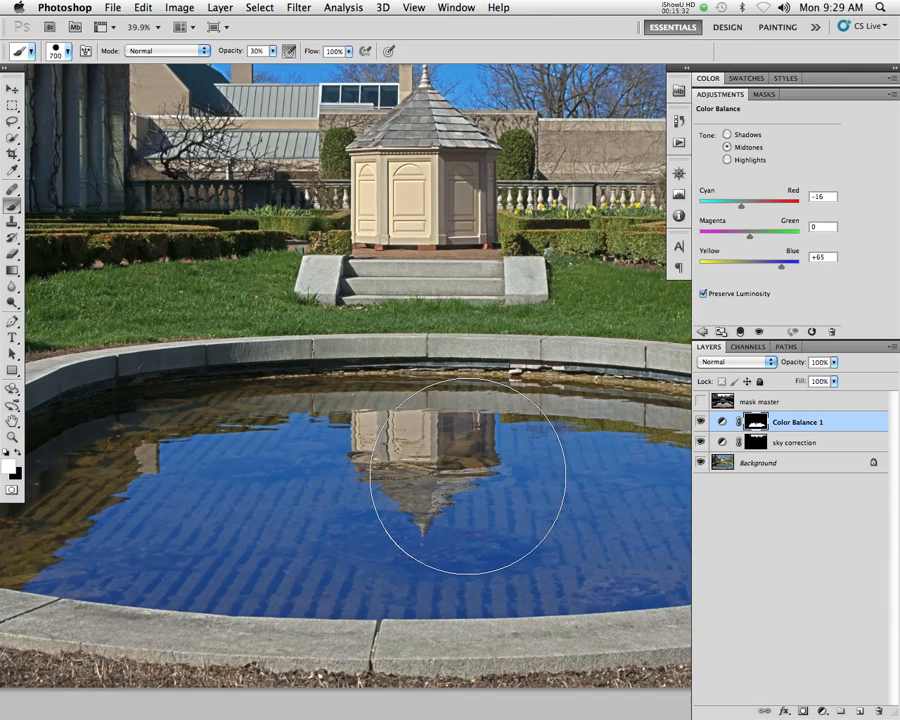
left_click_drag(512, 378, 426, 510)
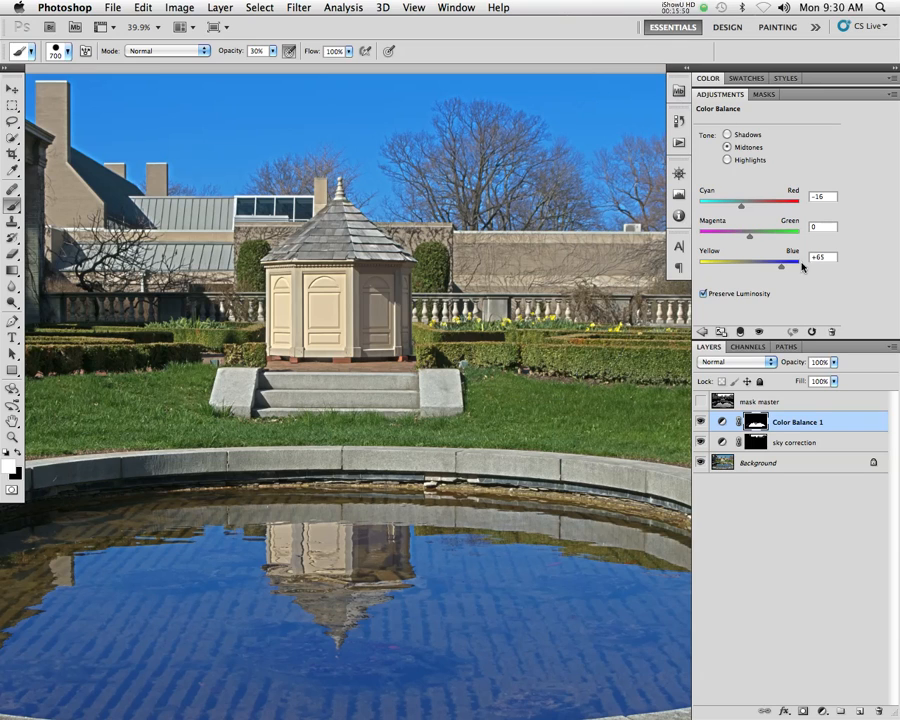
Rename the mask master layer as "mask master - blue".
double_click(759, 402)
key("Right")
type("- b")
key("Return")
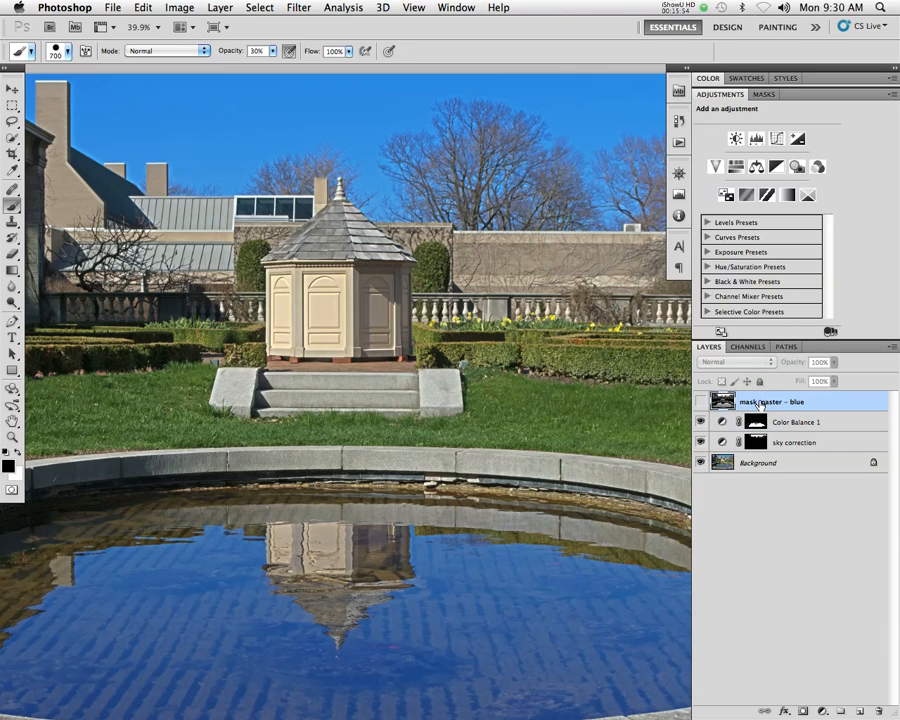
Duplicate the Background layer as "mask master - green" and move the copy to the top of the layer stack.
left_click(764, 460)
right_click(760, 460)
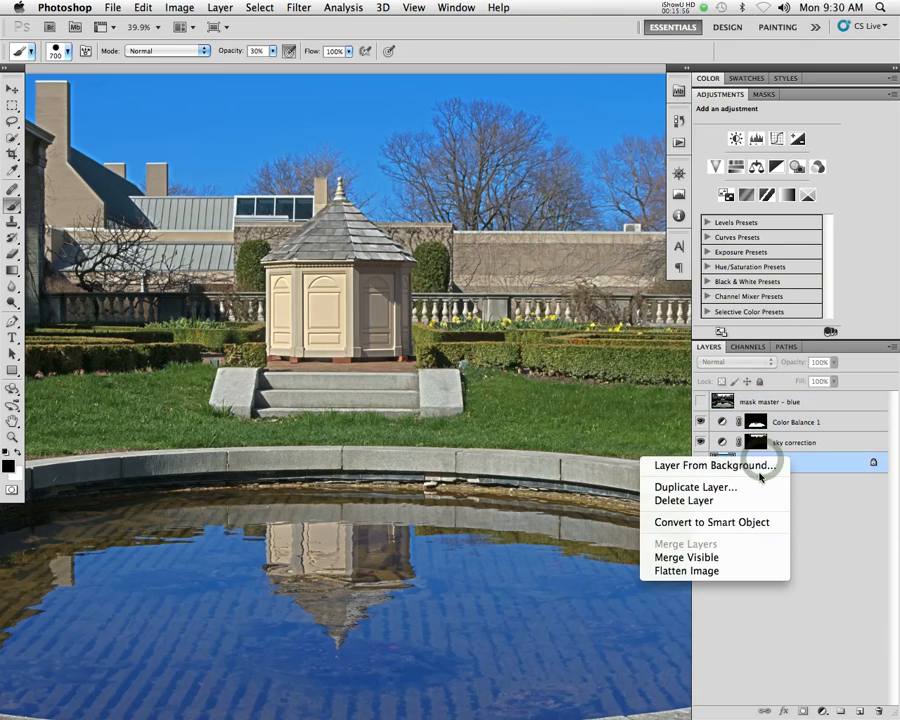
left_click(759, 487)
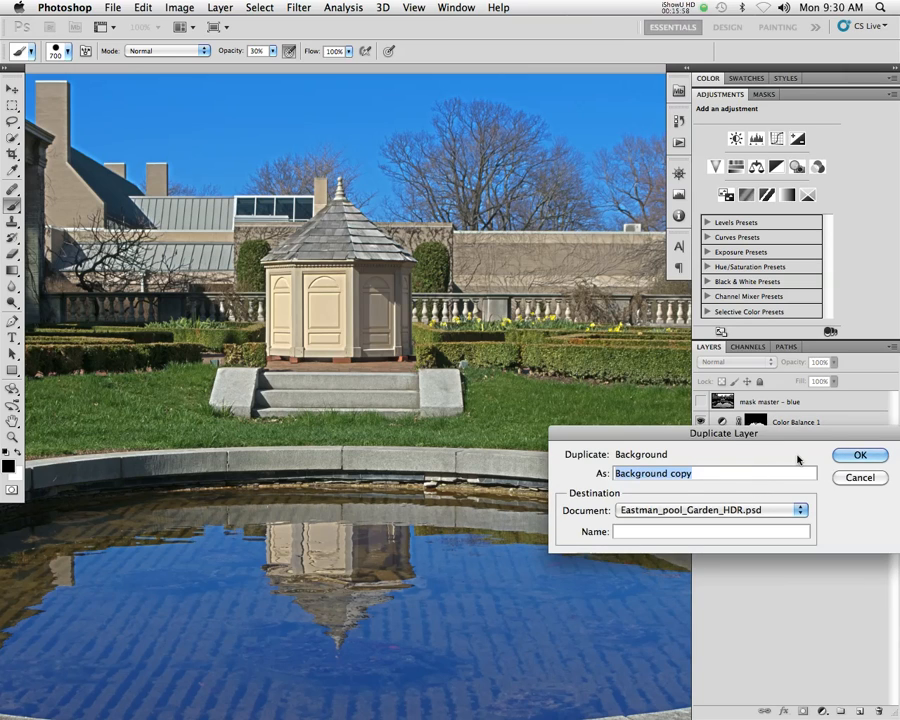
type("mask master - gr")
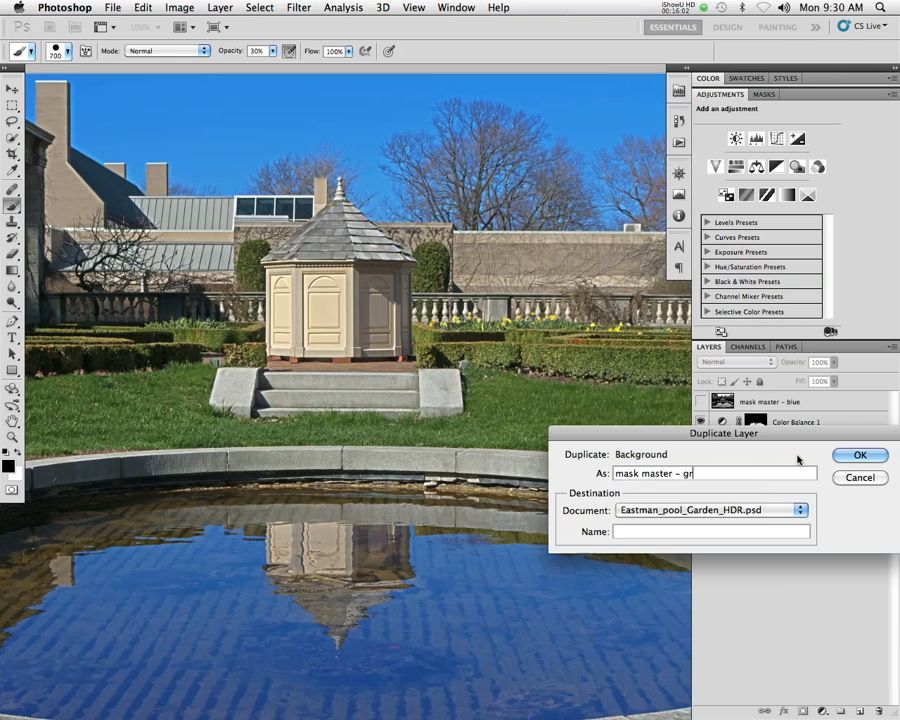
type("eeb")
key("BackSpace")
type("n")
key("Return")
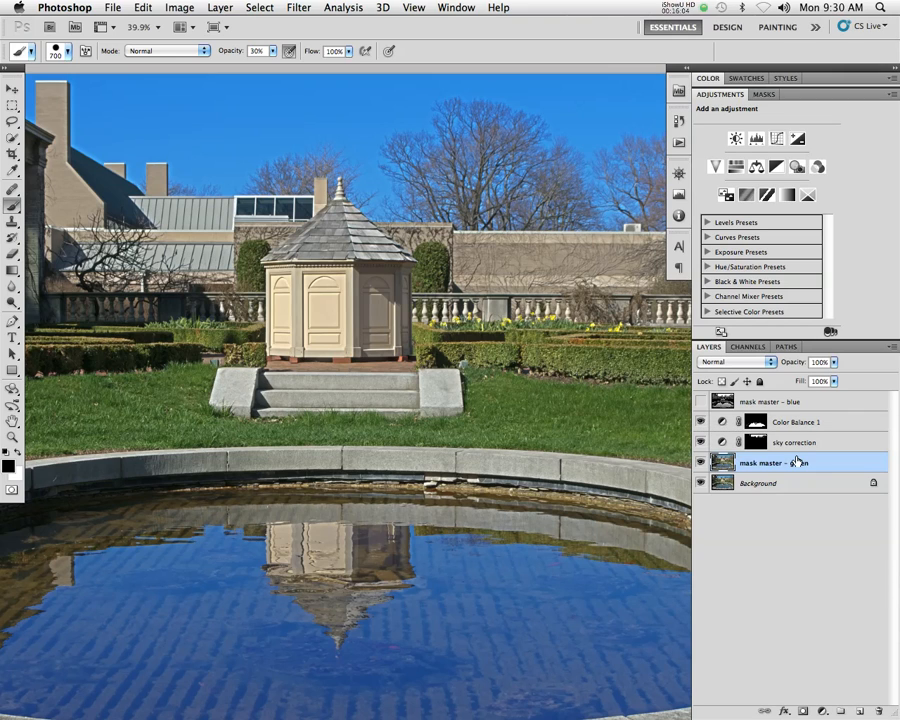
left_click_drag(749, 461, 752, 396)
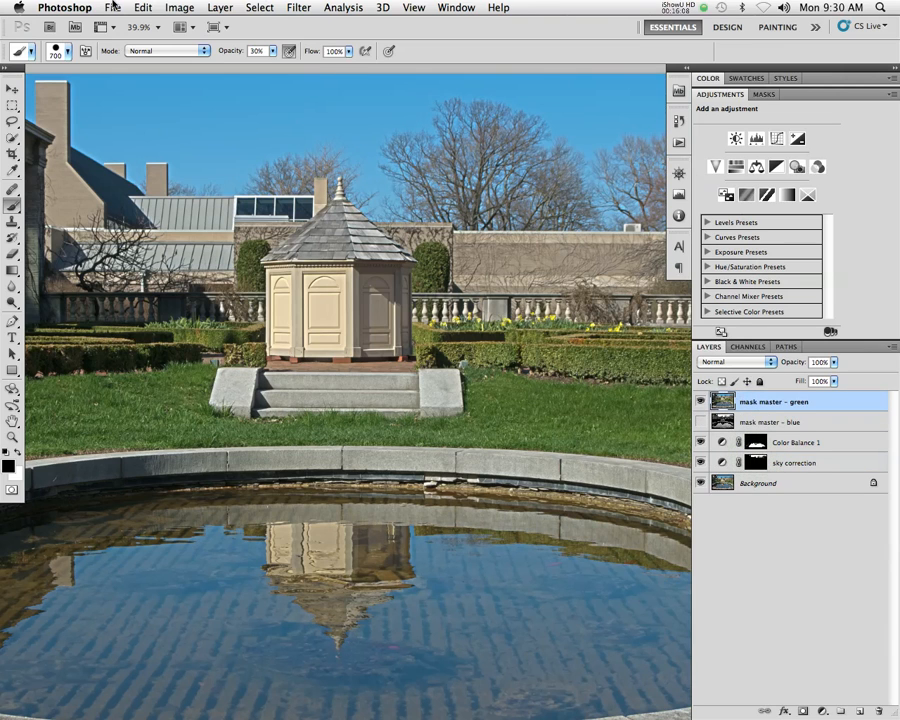
left_click(180, 7)
mouse_move(230, 51)
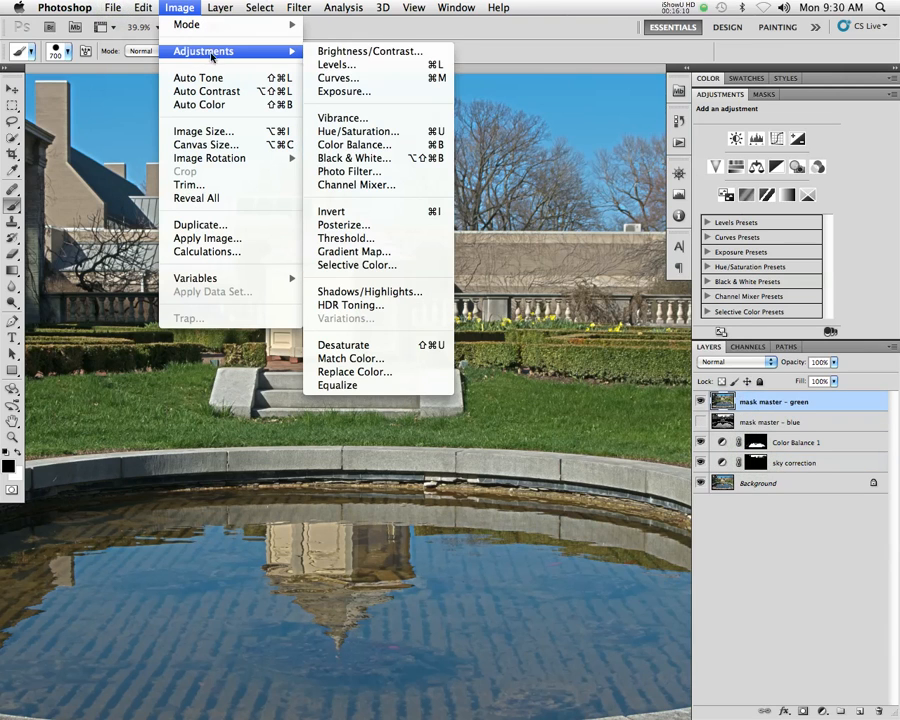
left_click(357, 148)
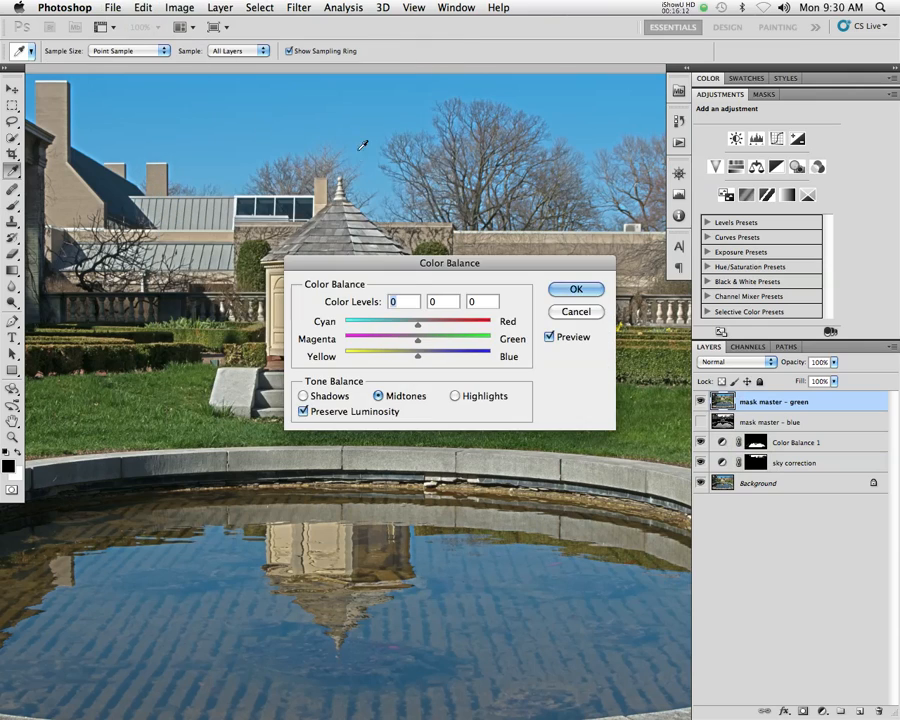
mouse_move(415, 266)
left_mouse_down()
mouse_move(455, 262)
mouse_move(597, 206)
mouse_move(635, 236)
left_mouse_up()
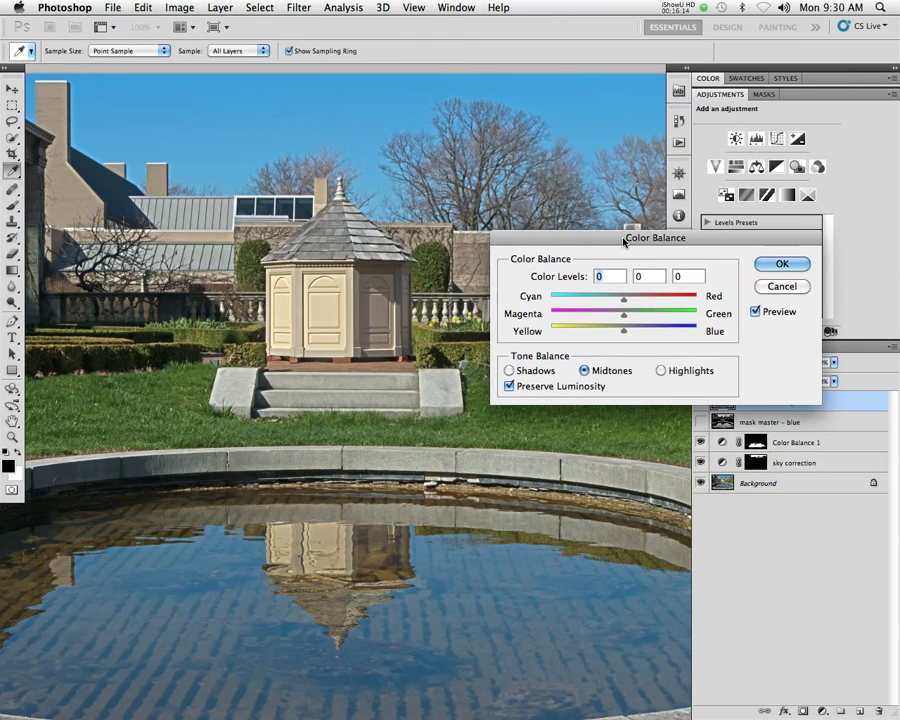
left_click(769, 284)
key("b")
Apply a Black & White adjustment to the mask master - green layer with Reds, Blues and Magentas at -200% and Yellows and Greens at 300%.
left_click(219, 7)
mouse_move(180, 7)
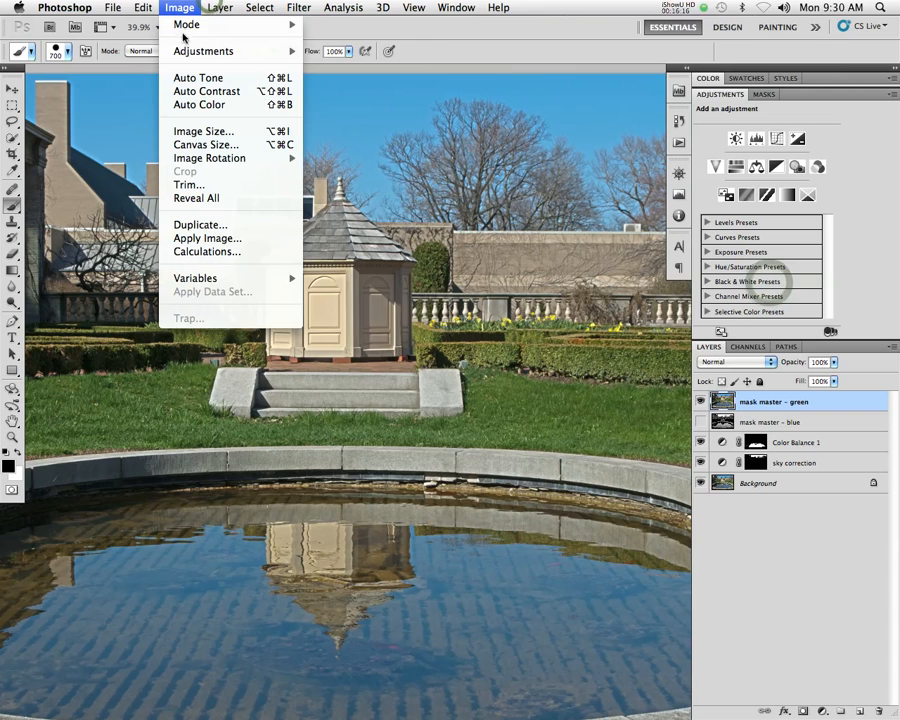
mouse_move(230, 51)
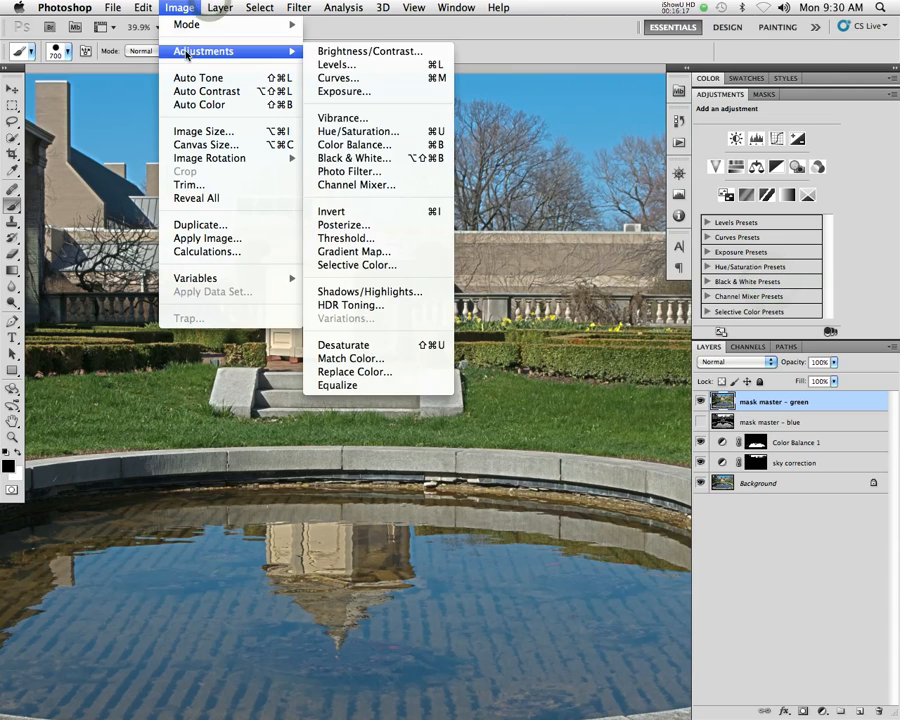
left_click(381, 163)
left_click_drag(790, 84, 690, 99)
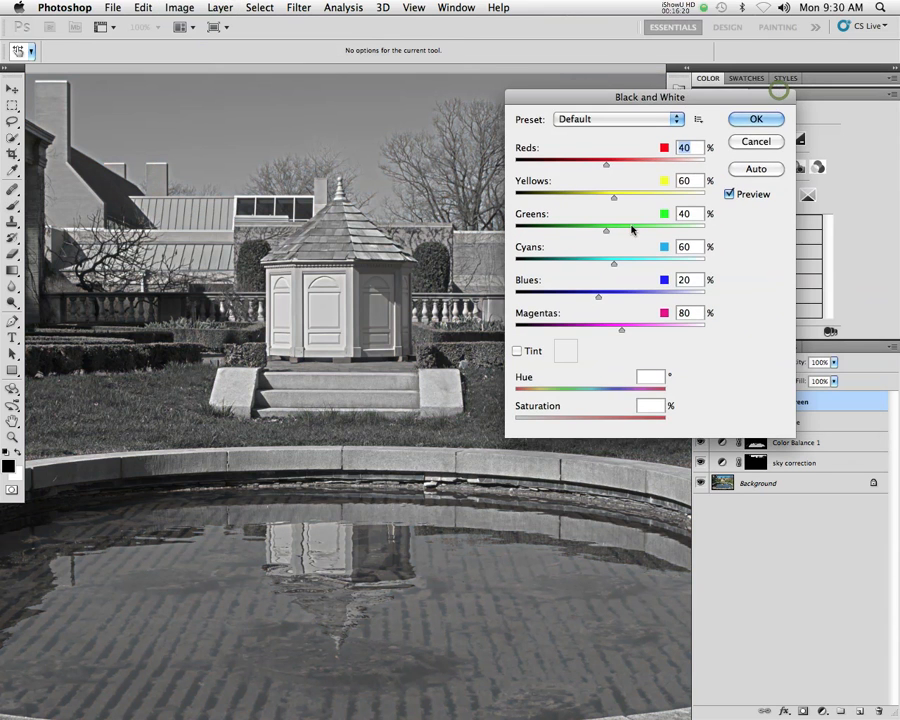
left_click_drag(607, 231, 733, 237)
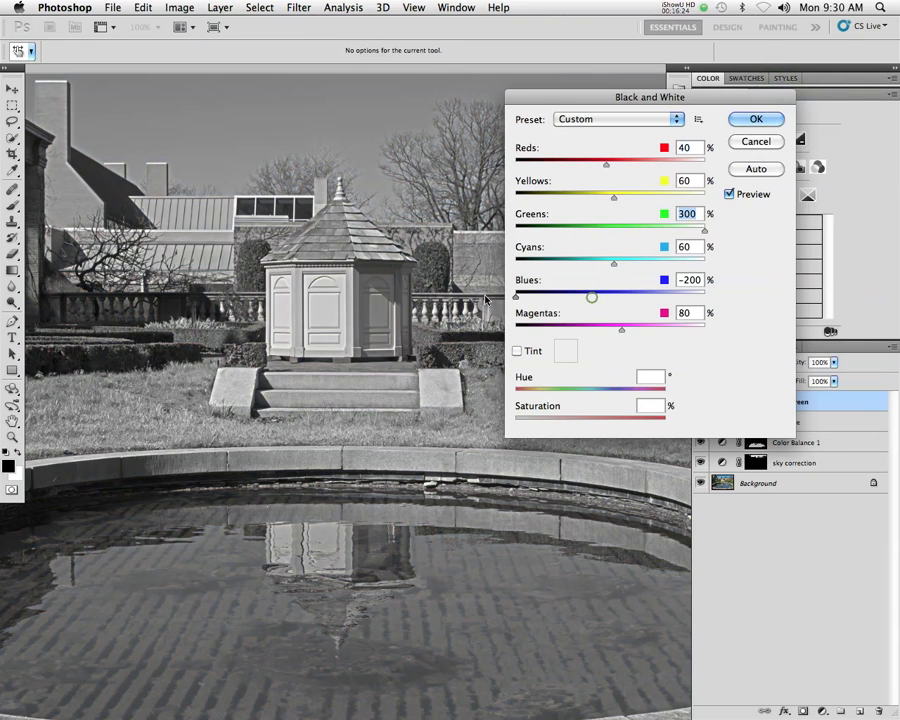
left_click_drag(620, 329, 491, 330)
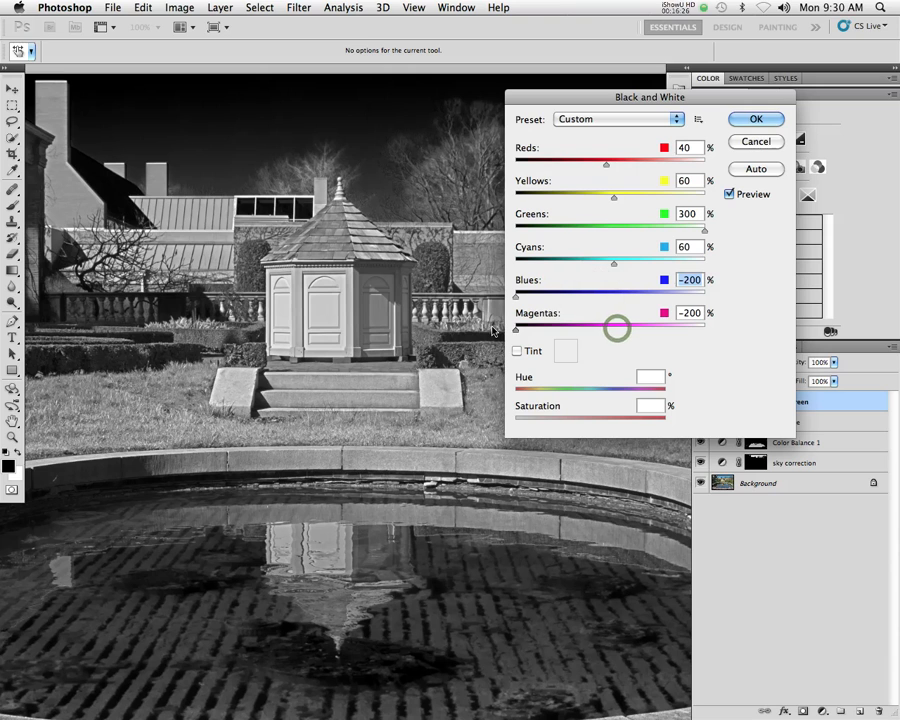
left_click_drag(614, 198, 712, 199)
left_click_drag(494, 172, 450, 170)
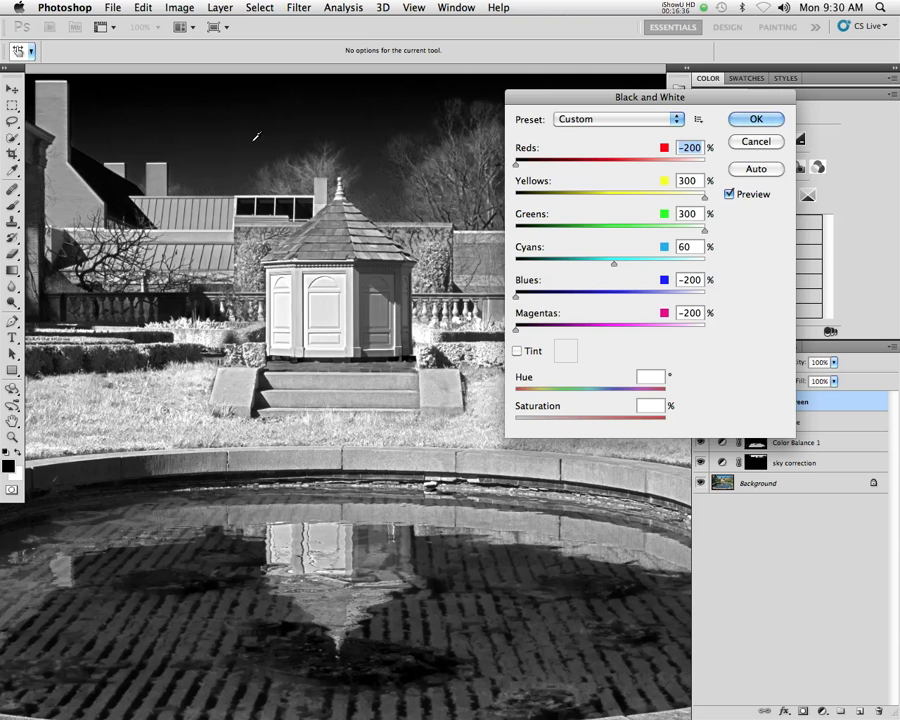
left_click(752, 120)
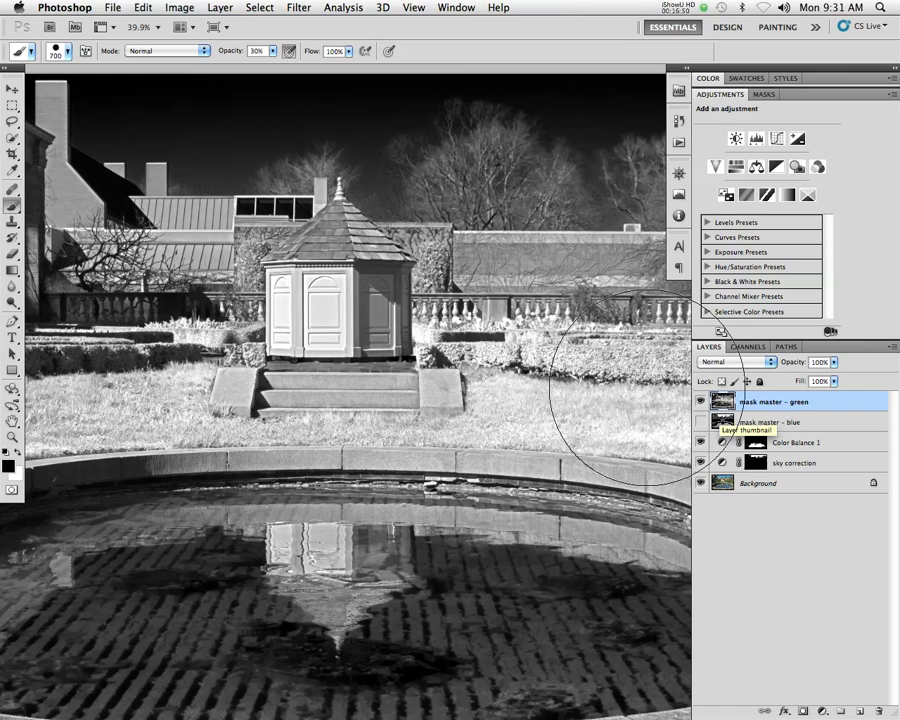
left_click(179, 6)
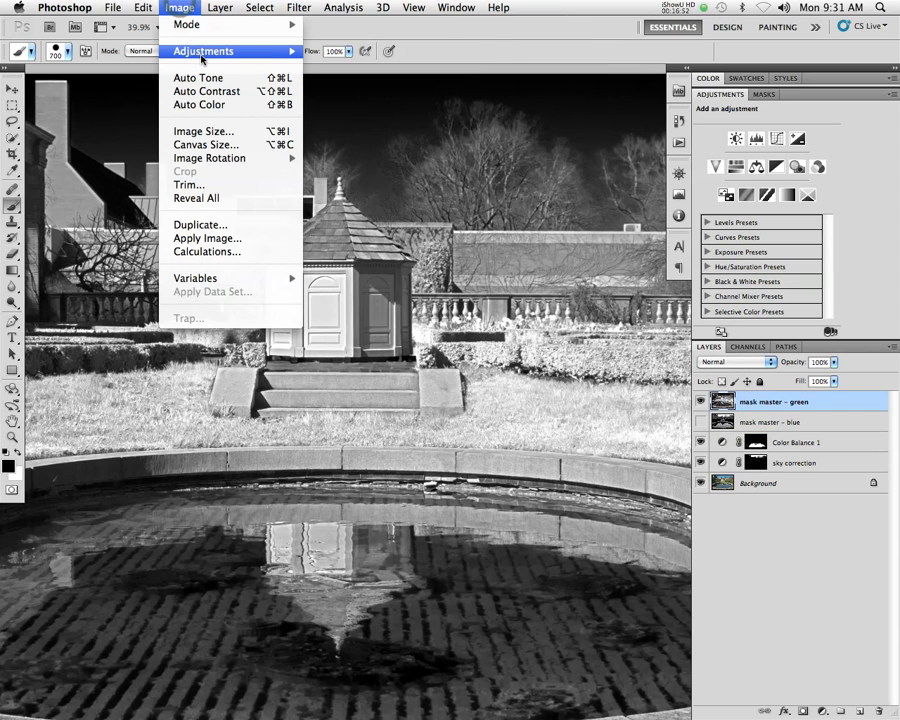
mouse_move(205, 51)
left_click(134, 6)
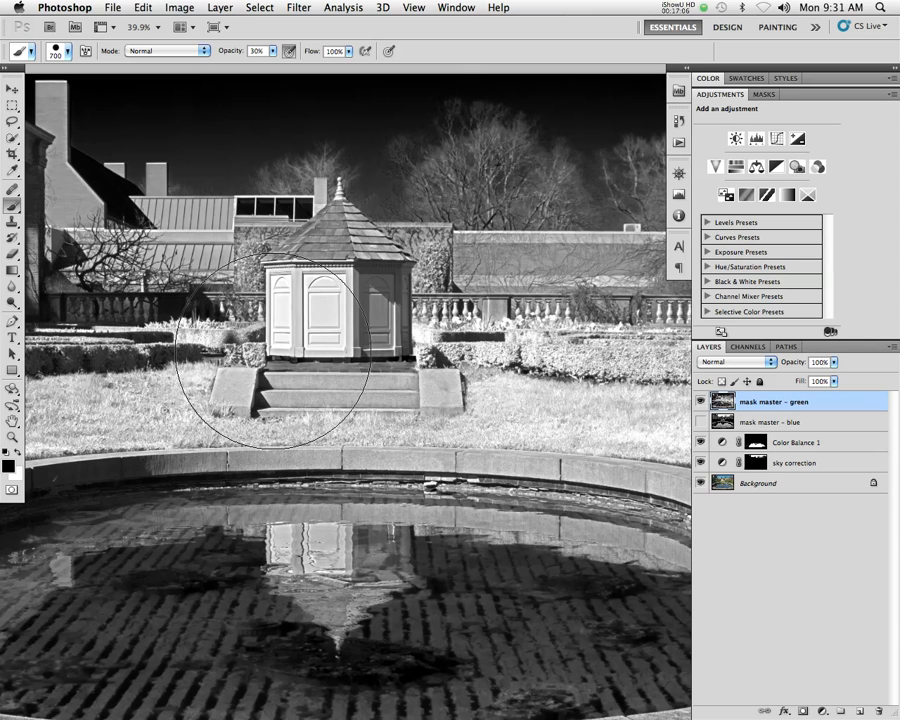
Hide the mask master - green layer and convert the locked Background into a regular layer with the default settings.
left_click(700, 401)
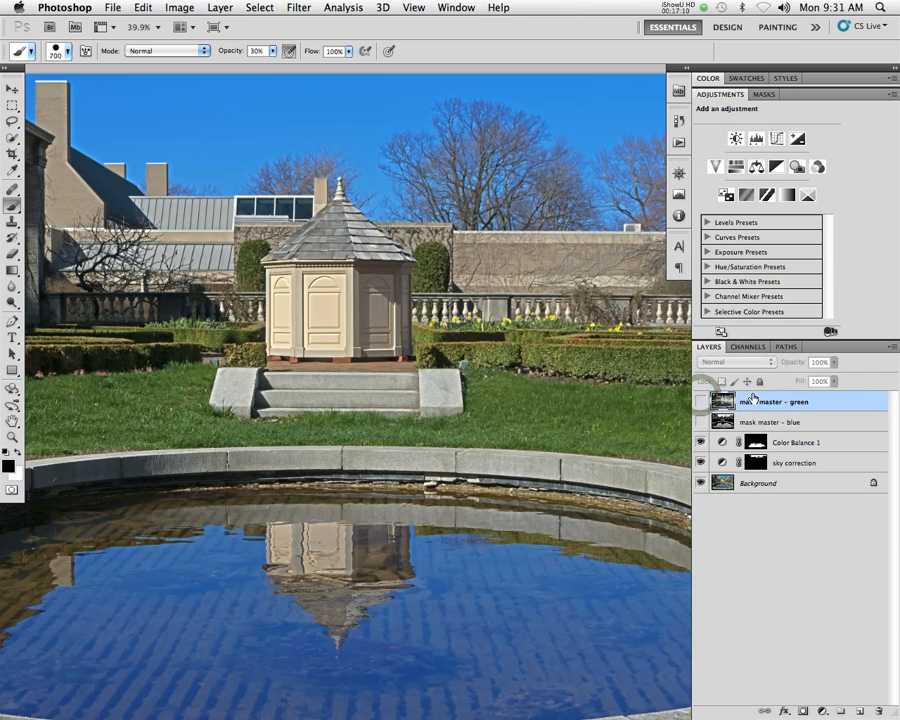
left_click_drag(776, 404, 796, 400)
double_click(783, 484)
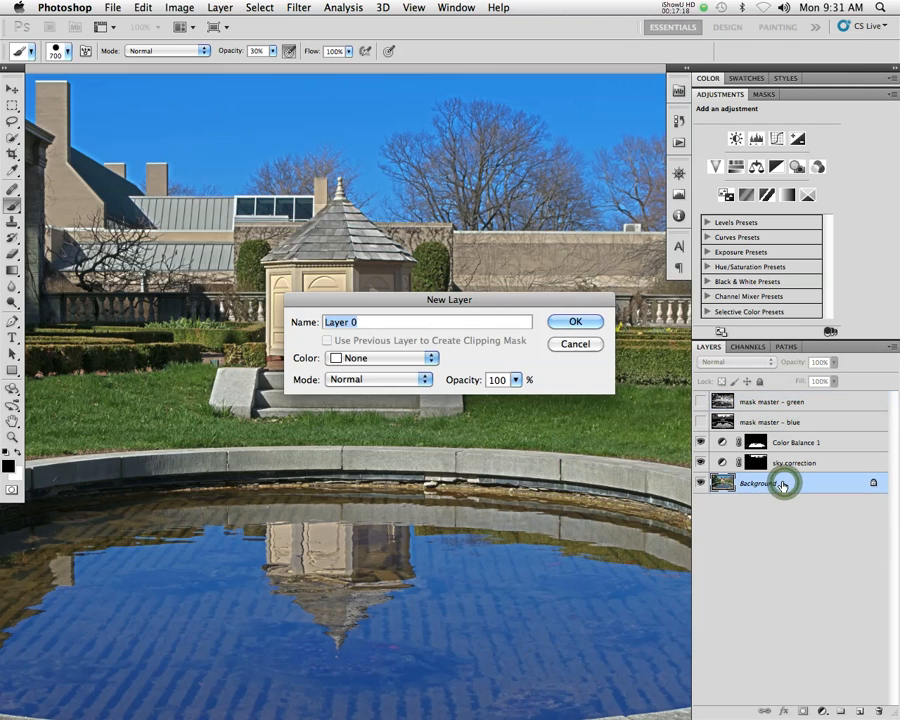
key("Return")
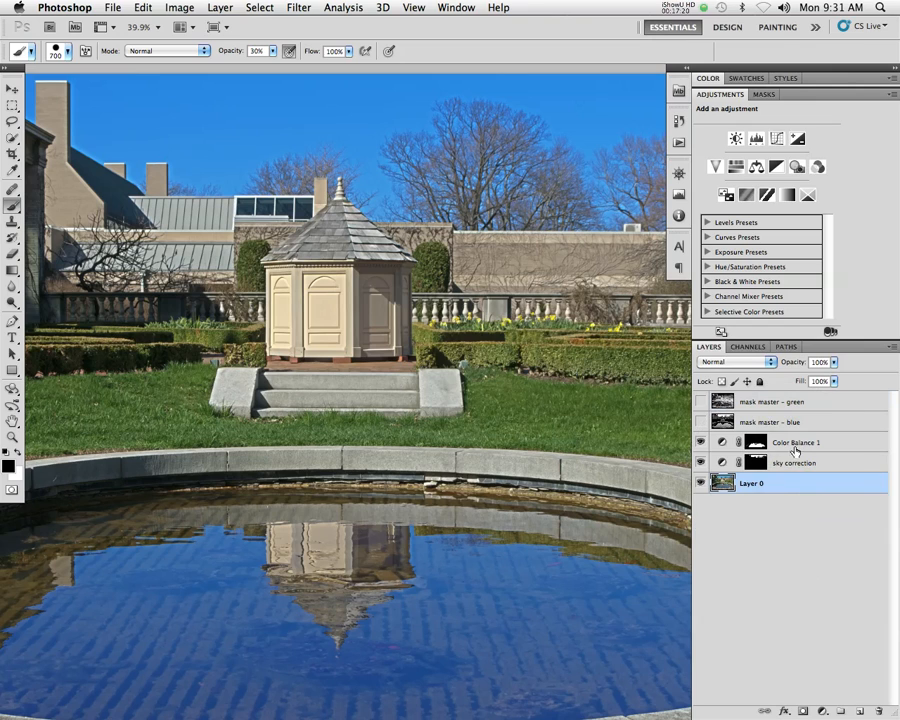
Move both mask master layers beneath the photo layer, with green above blue, and turn on their visibility.
left_click_drag(786, 402, 774, 505)
left_click_drag(798, 401, 786, 503)
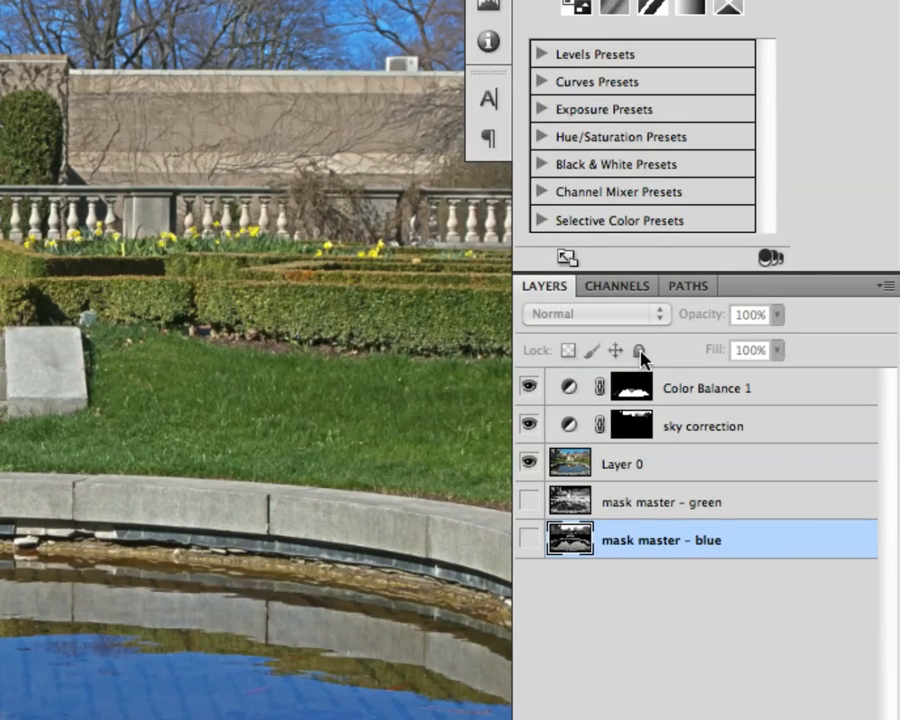
left_click(528, 540)
left_click(528, 502)
Fully lock the mask master - blue and mask master - green layers and hide them both.
left_click(639, 350)
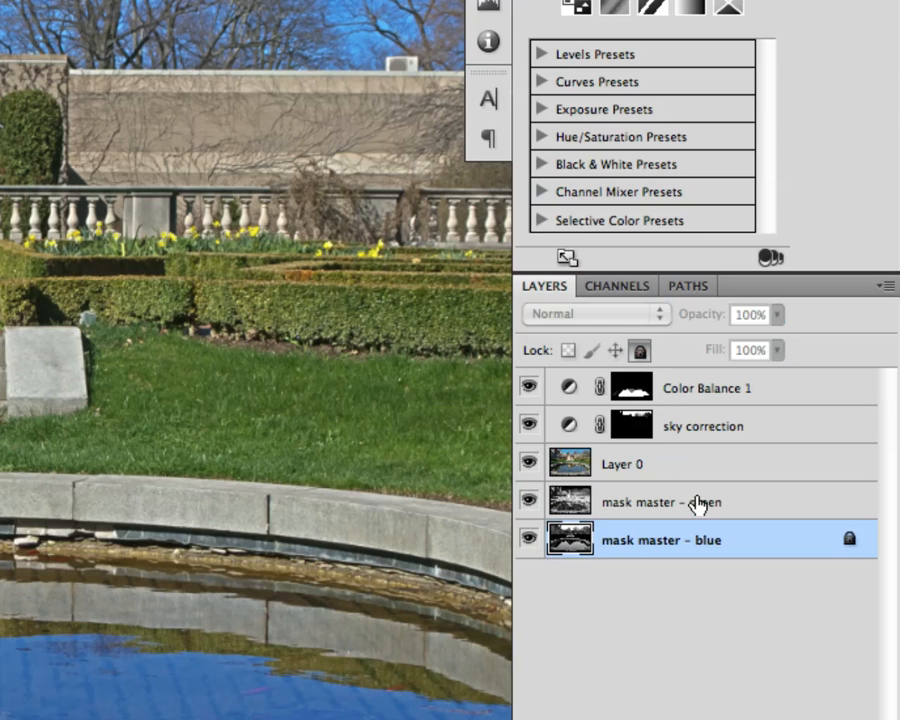
left_click(697, 502)
left_click(640, 350)
left_click_drag(529, 502, 529, 540)
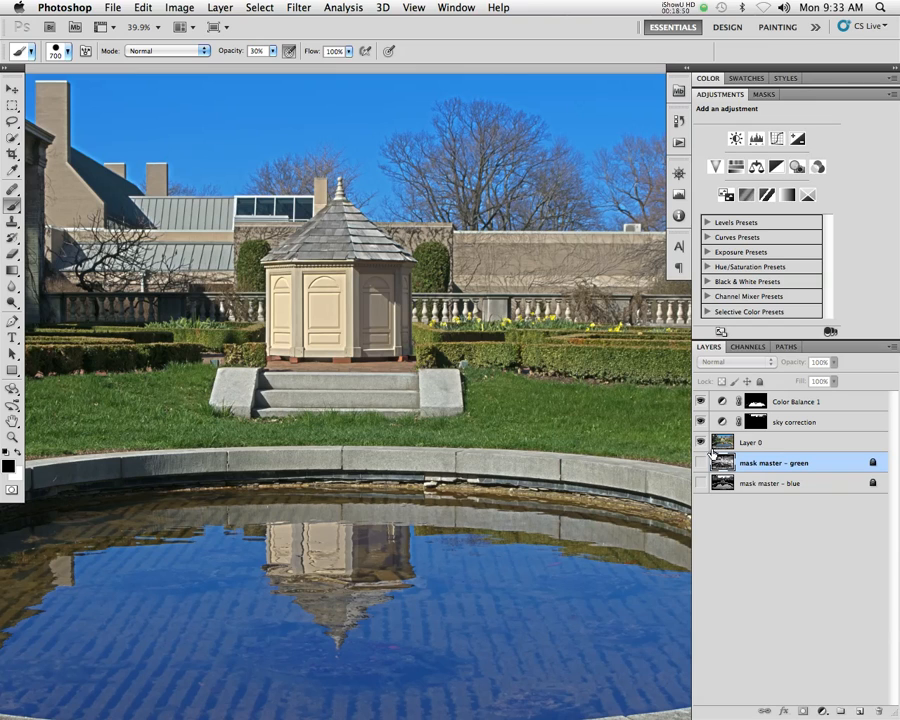
Toggle the Color Balance 1 and sky correction layers off and on to compare the pool and sky before and after correction.
left_click(700, 404)
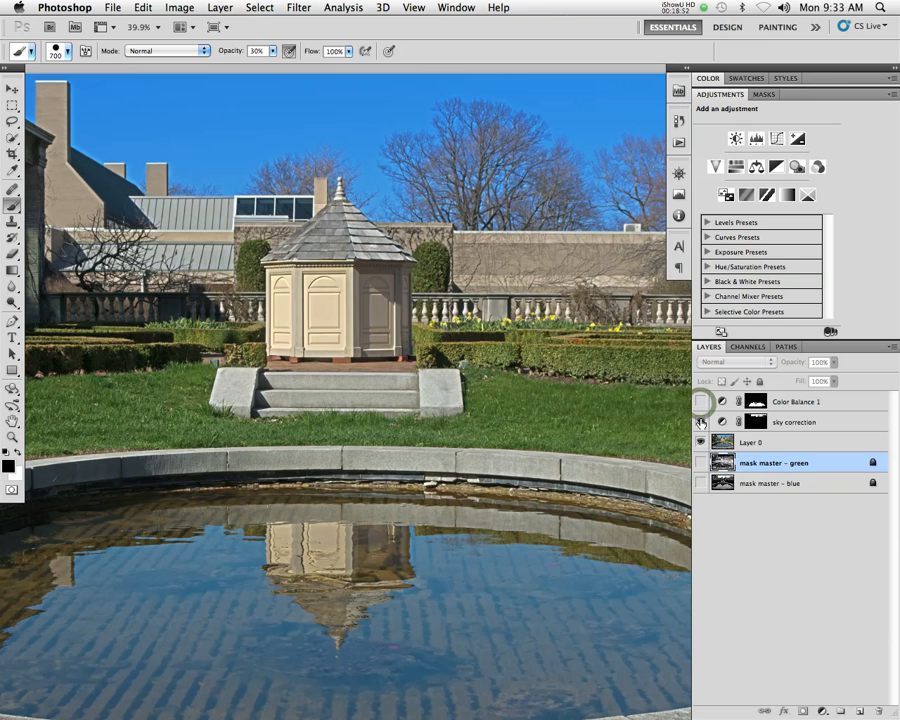
left_click(700, 403)
left_click(700, 403)
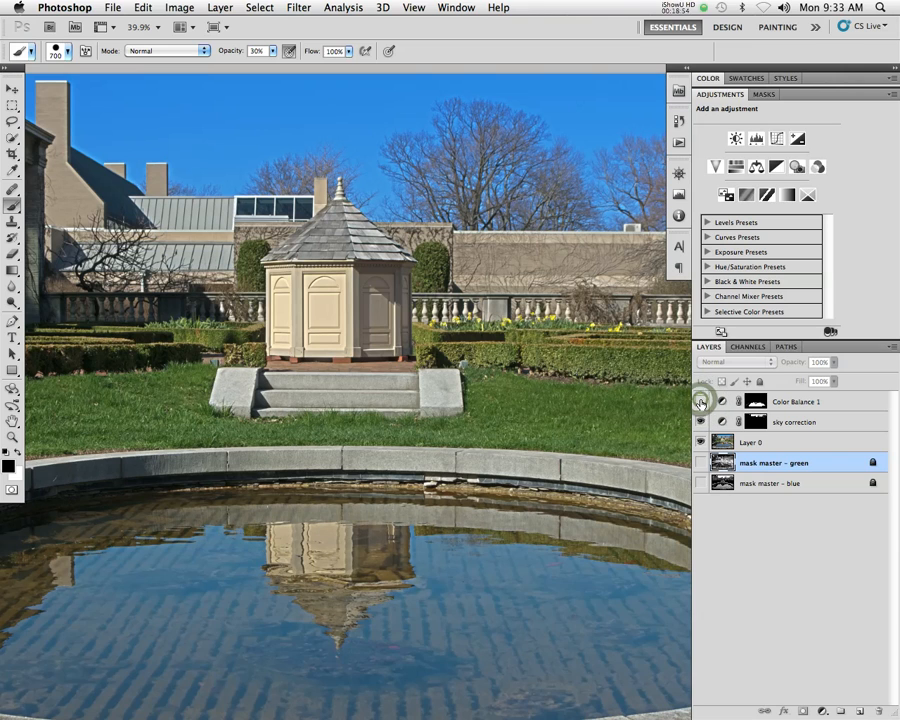
left_click(700, 403)
left_click(701, 402)
left_click(700, 402)
left_click(700, 402)
left_click(700, 402)
left_click(700, 402)
left_click(700, 402)
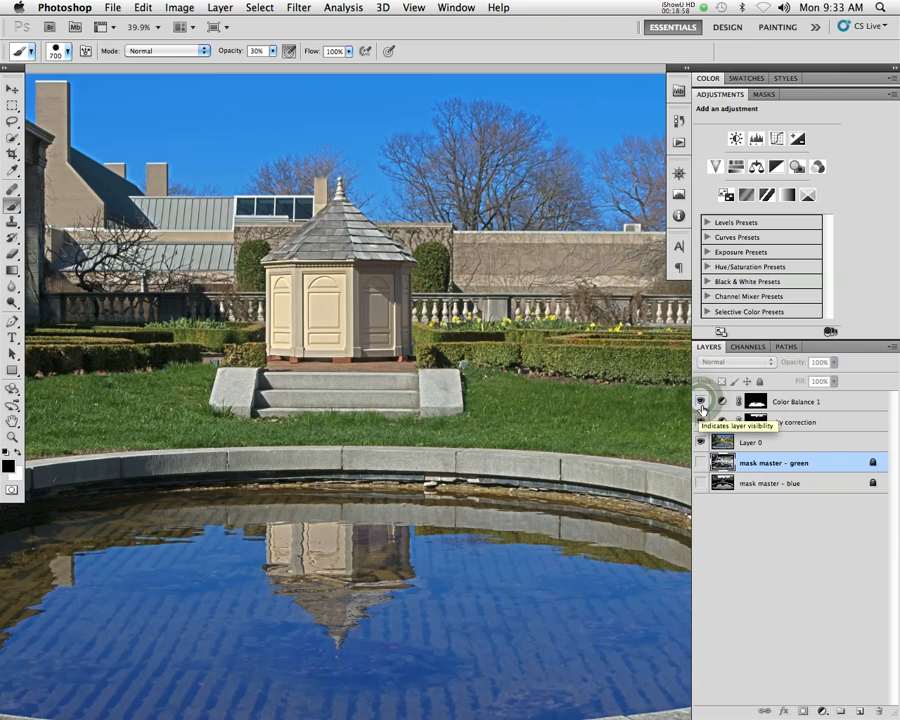
left_click(700, 402)
left_click(701, 422)
left_click(701, 422)
left_click(701, 422)
left_click(701, 422)
left_click(700, 401)
left_click(700, 401)
left_click(701, 420)
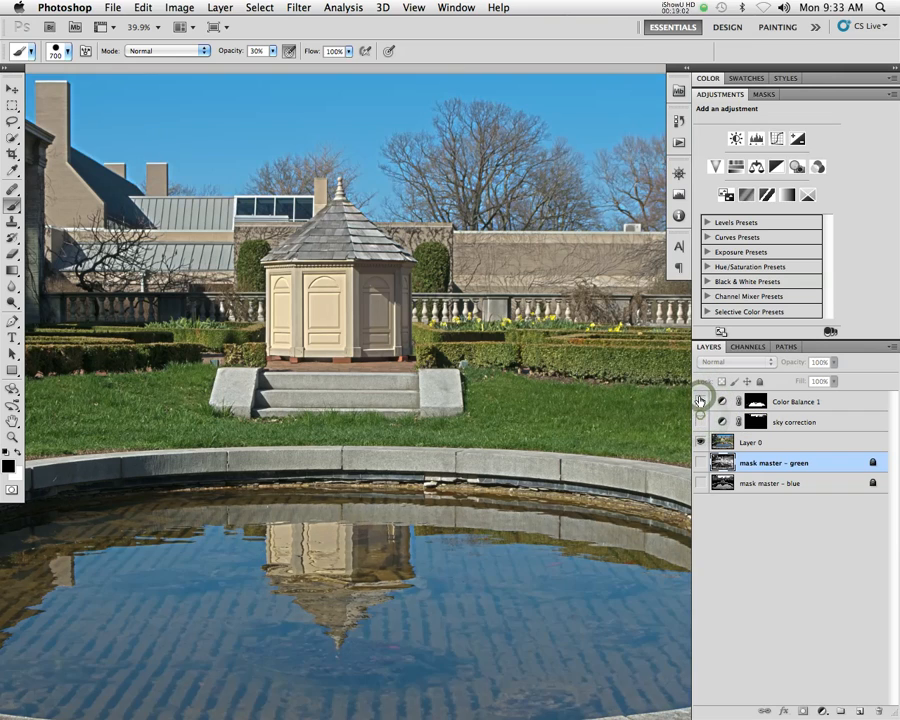
left_click(700, 401)
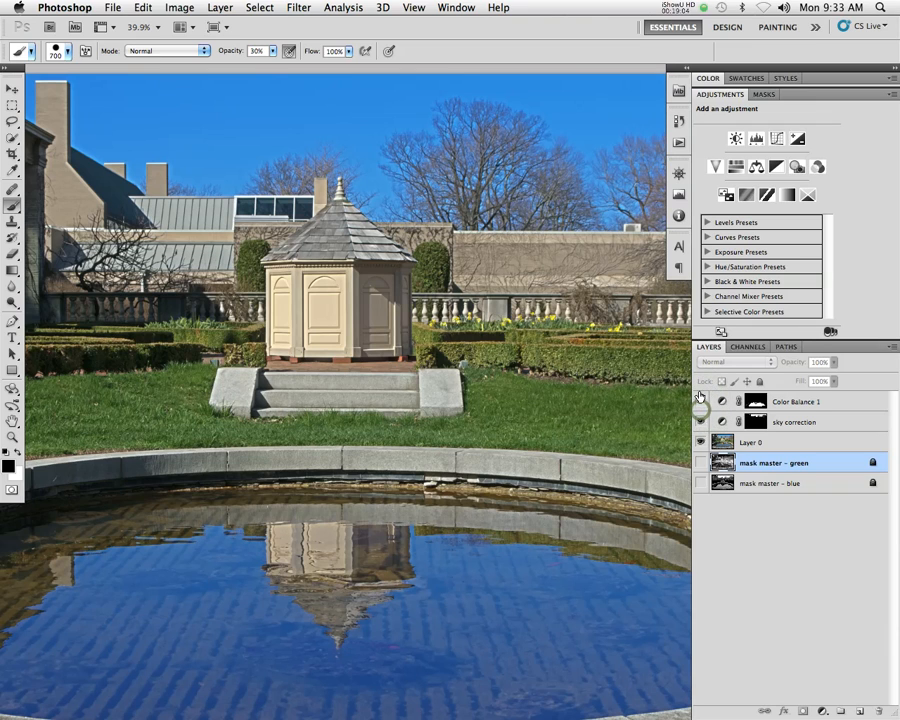